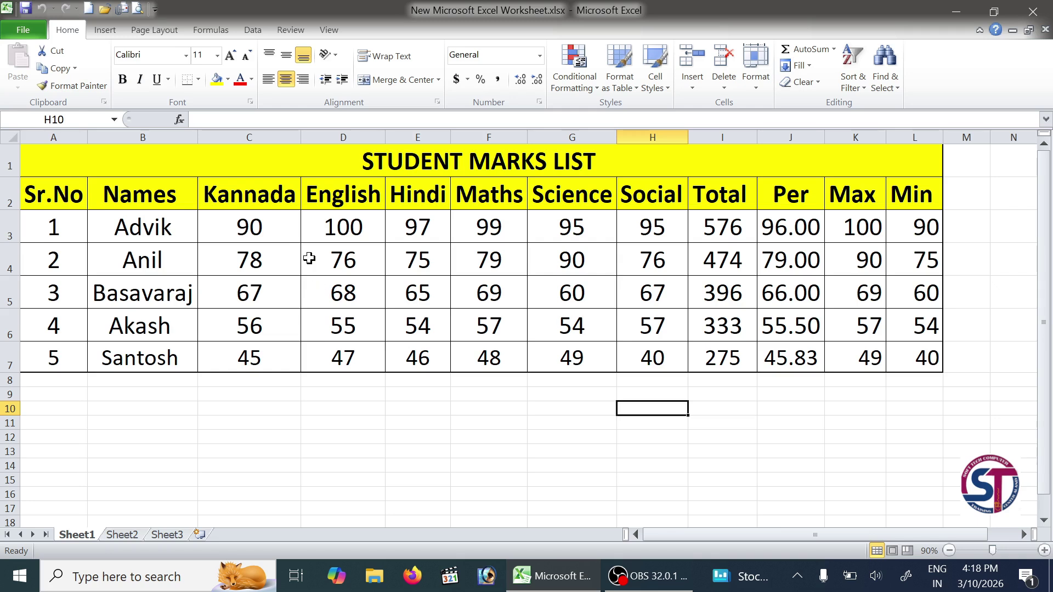
pyautogui.click(228, 252)
pyautogui.click(143, 220)
pyautogui.click(272, 261)
pyautogui.click(420, 249)
pyautogui.click(510, 267)
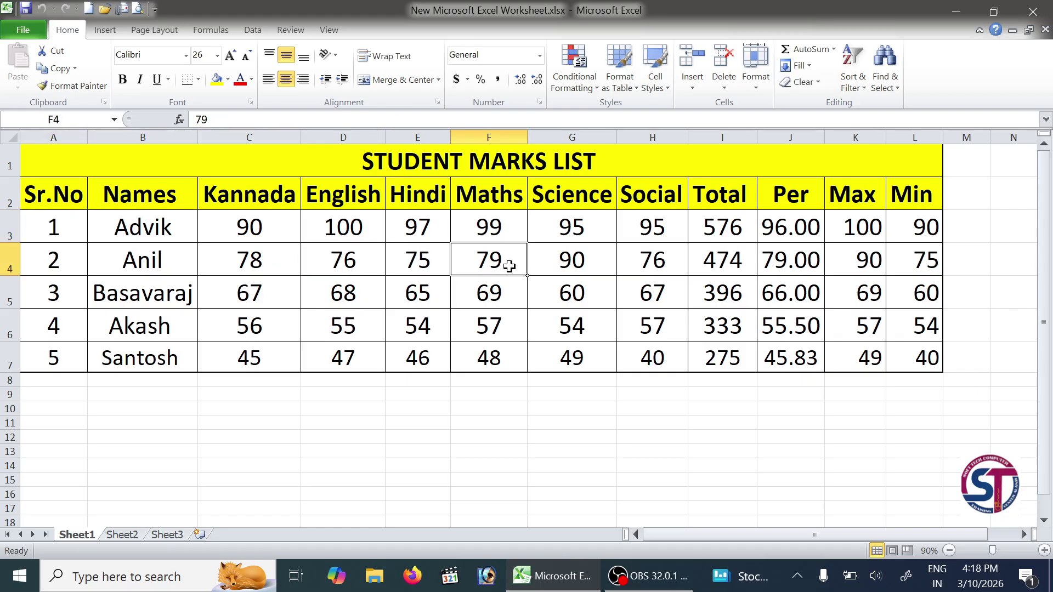
pyautogui.click(476, 221)
pyautogui.click(248, 245)
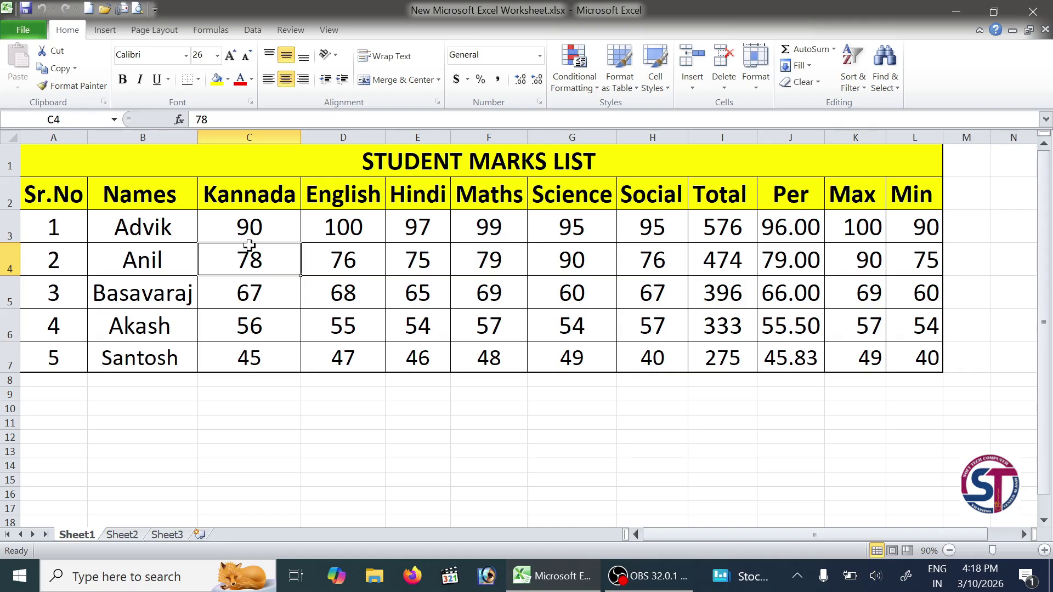
pyautogui.click(186, 55)
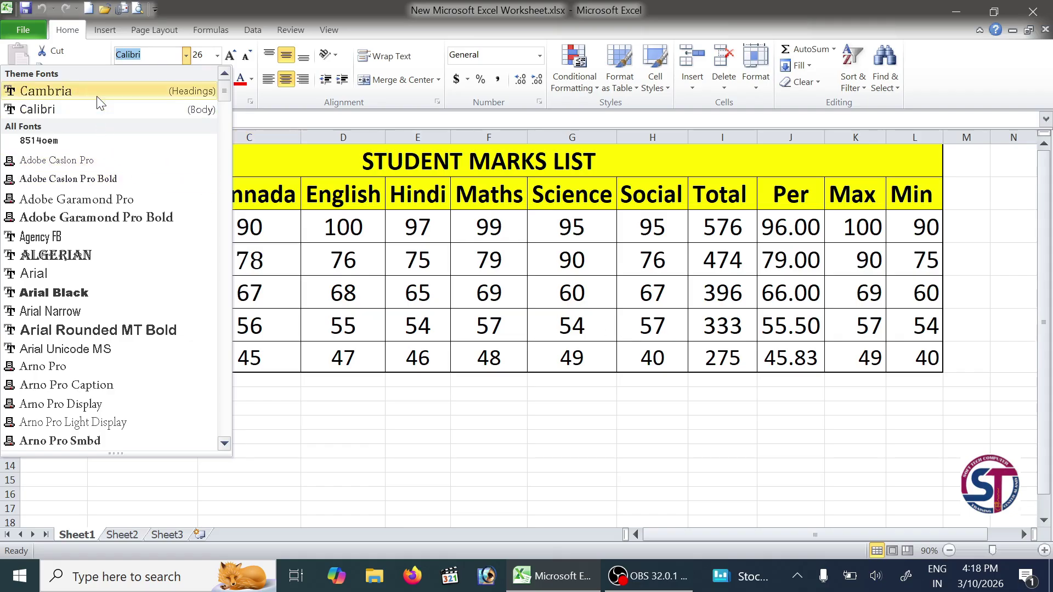
pyautogui.press('Escape')
pyautogui.click(324, 303)
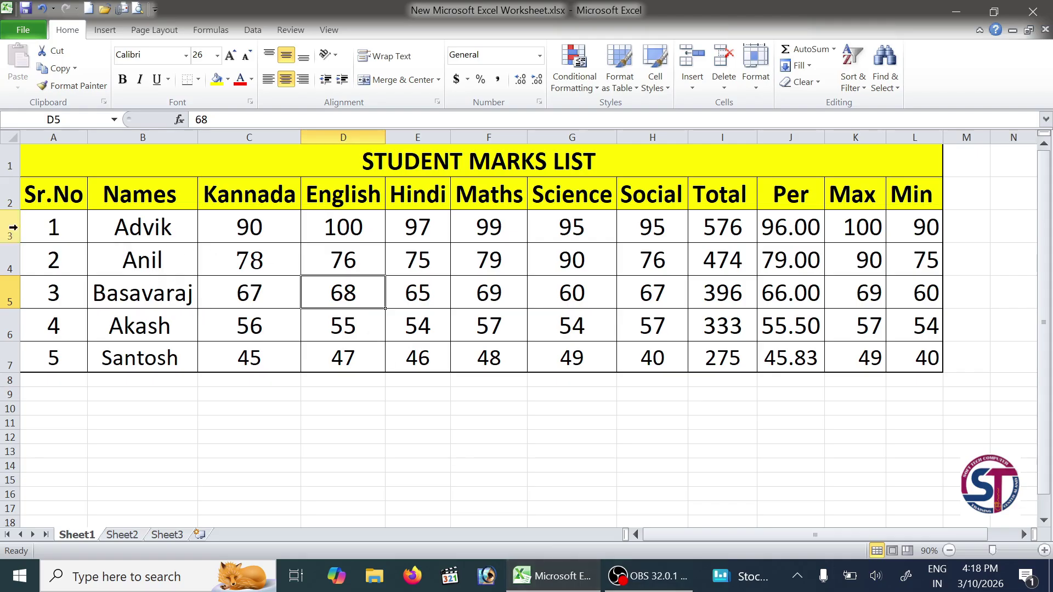
# Make the first student's record in A3:L3 bold, italic and underlined
pyautogui.moveTo(62, 229); pyautogui.dragTo(923, 227)
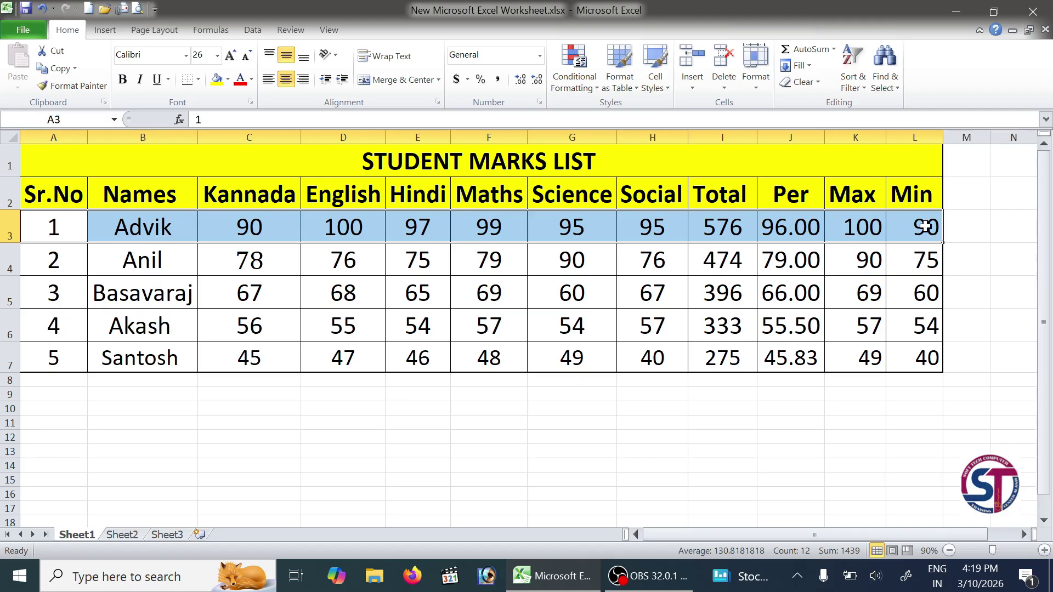
pyautogui.click(123, 80)
pyautogui.click(140, 79)
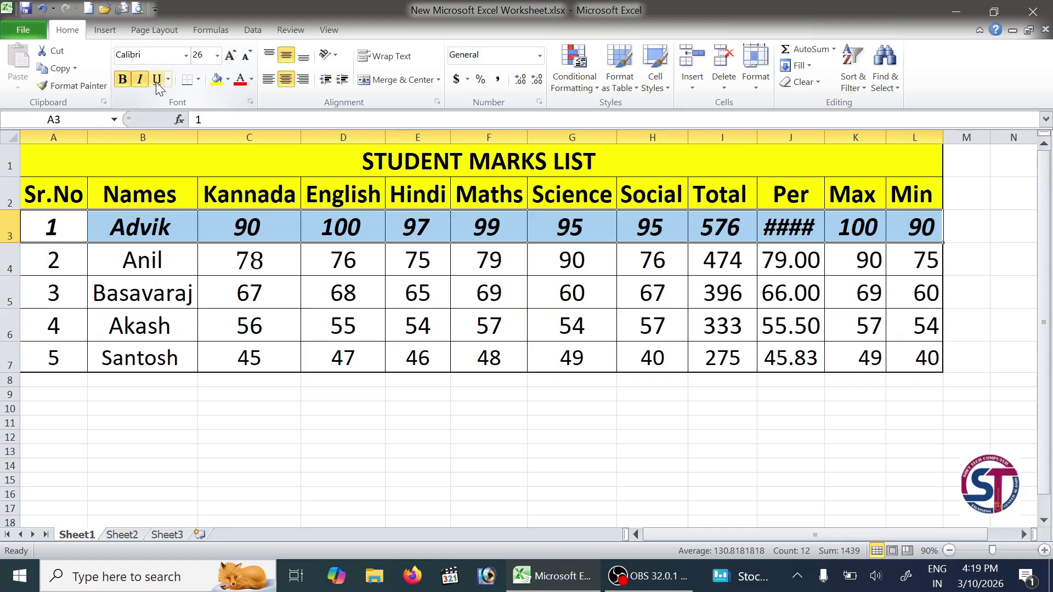
pyautogui.click(156, 79)
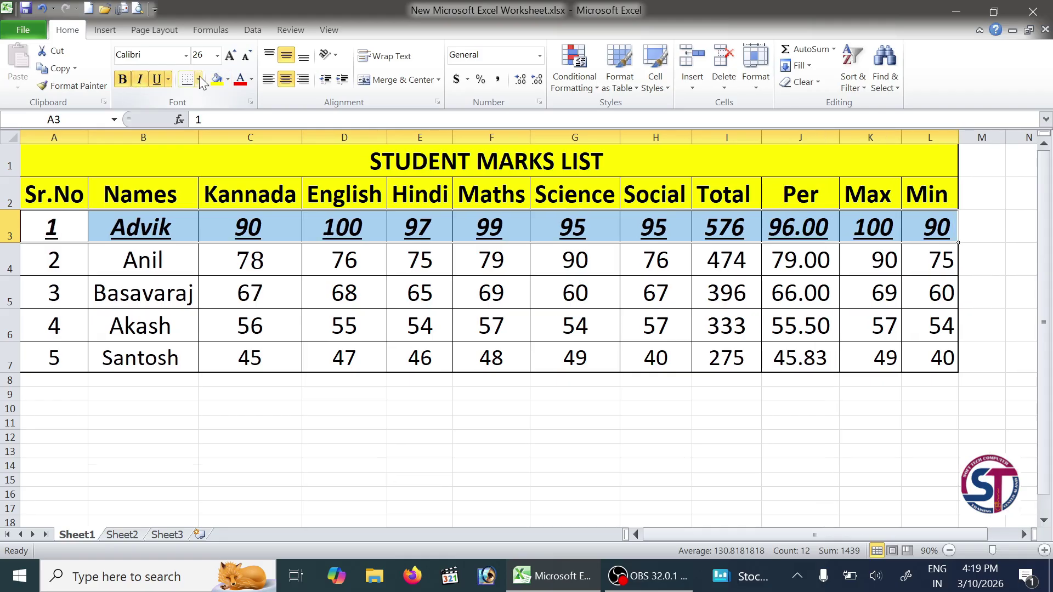
# Color the text of A3:L3 dark red and increase its font size to 28
pyautogui.click(198, 79)
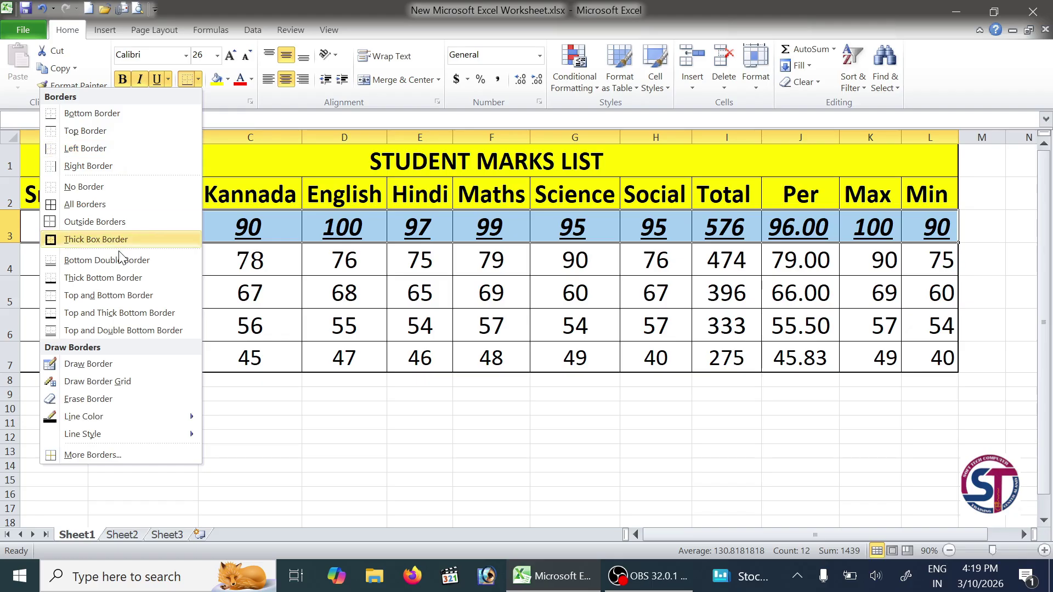
pyautogui.click(463, 19)
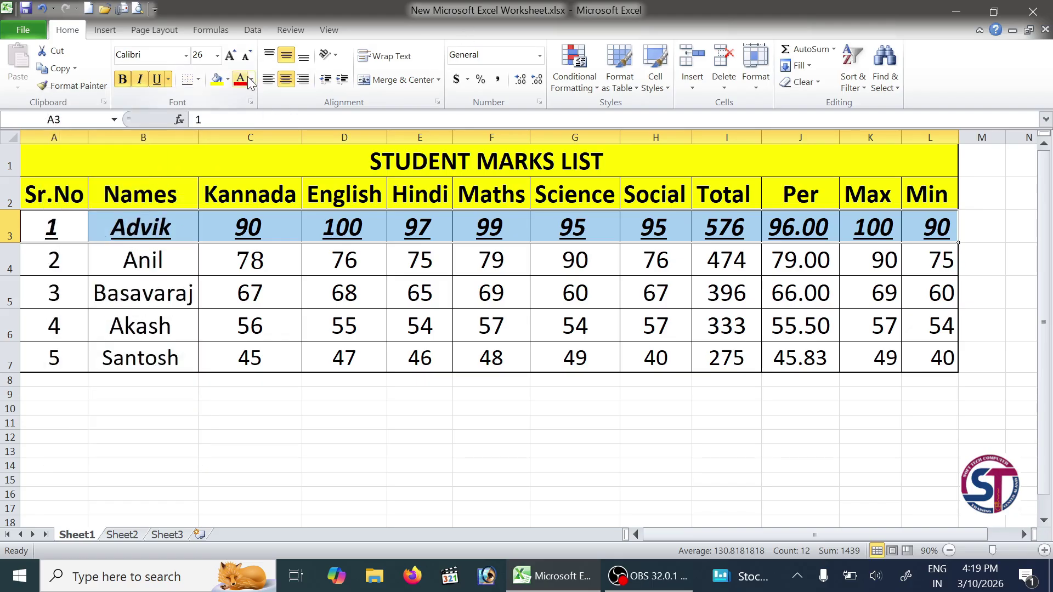
pyautogui.click(250, 80)
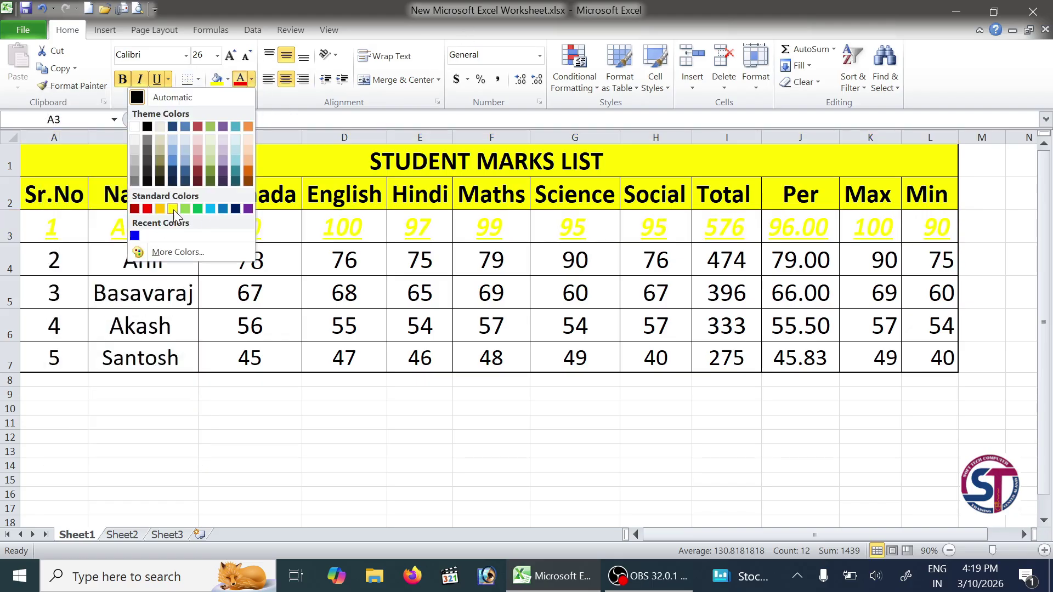
pyautogui.click(134, 209)
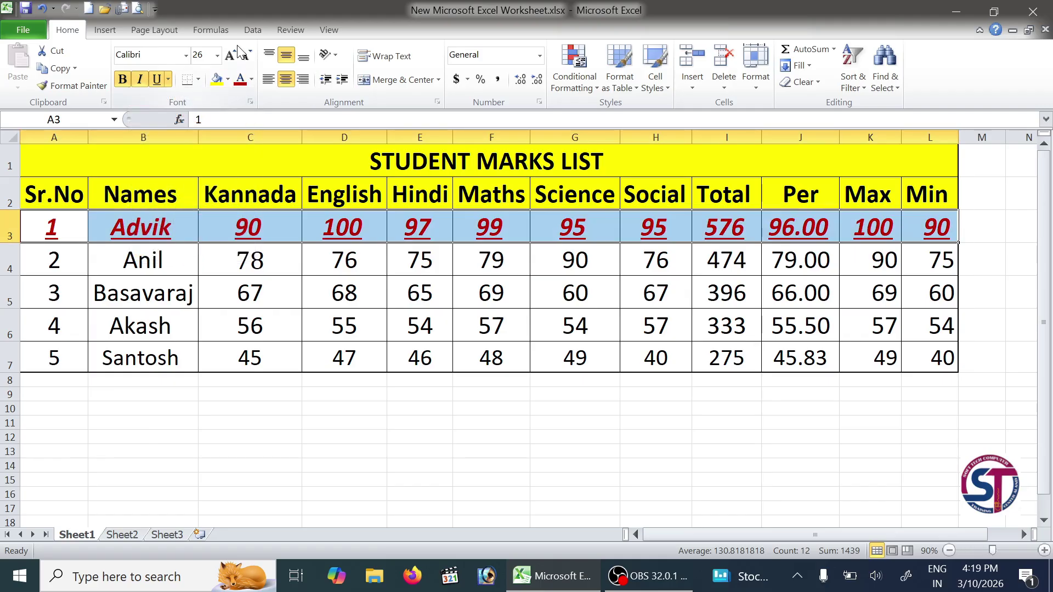
pyautogui.click(236, 53)
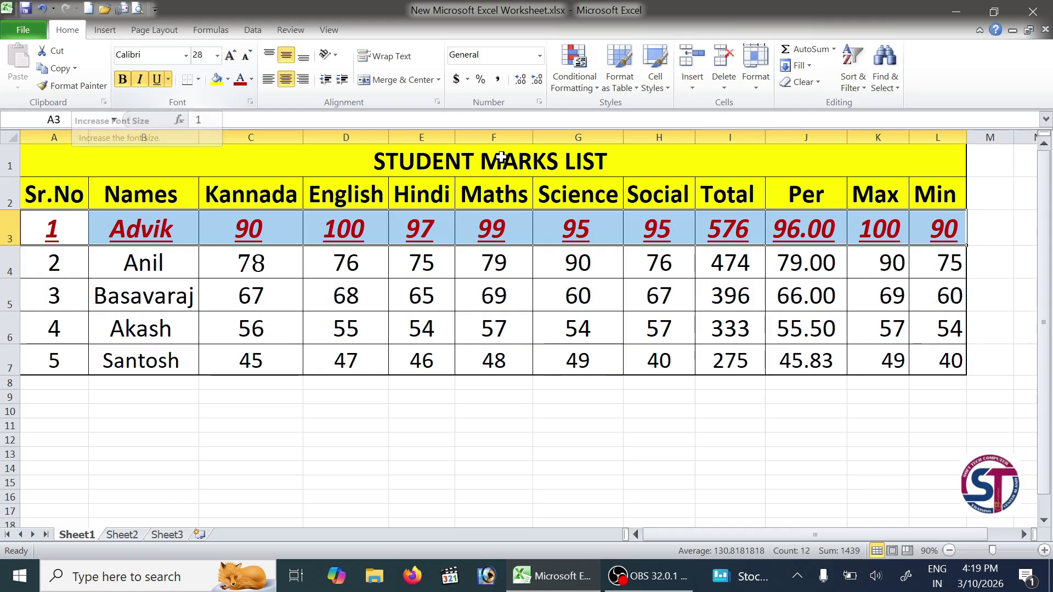
# Copy the formatting of A3:L3 onto row 4 with Format Painter
pyautogui.click(74, 87)
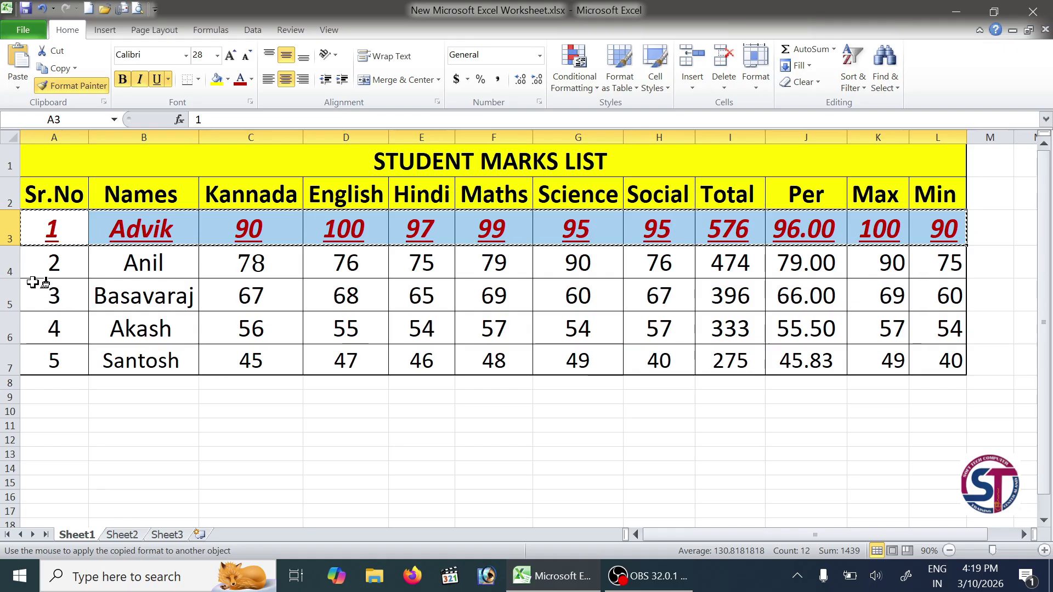
pyautogui.click(8, 263)
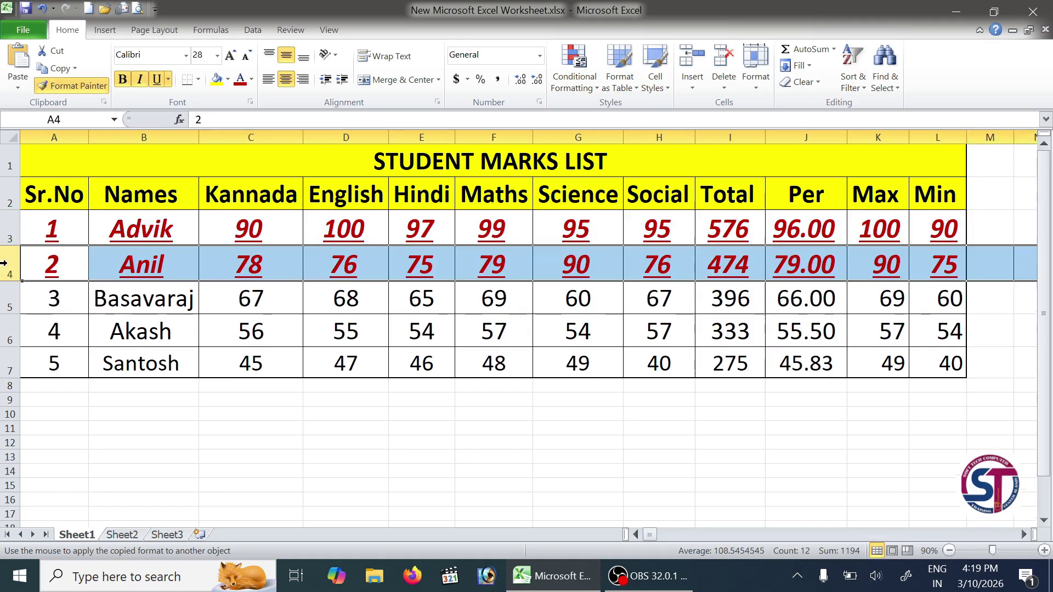
pyautogui.click(228, 306)
pyautogui.click(50, 262)
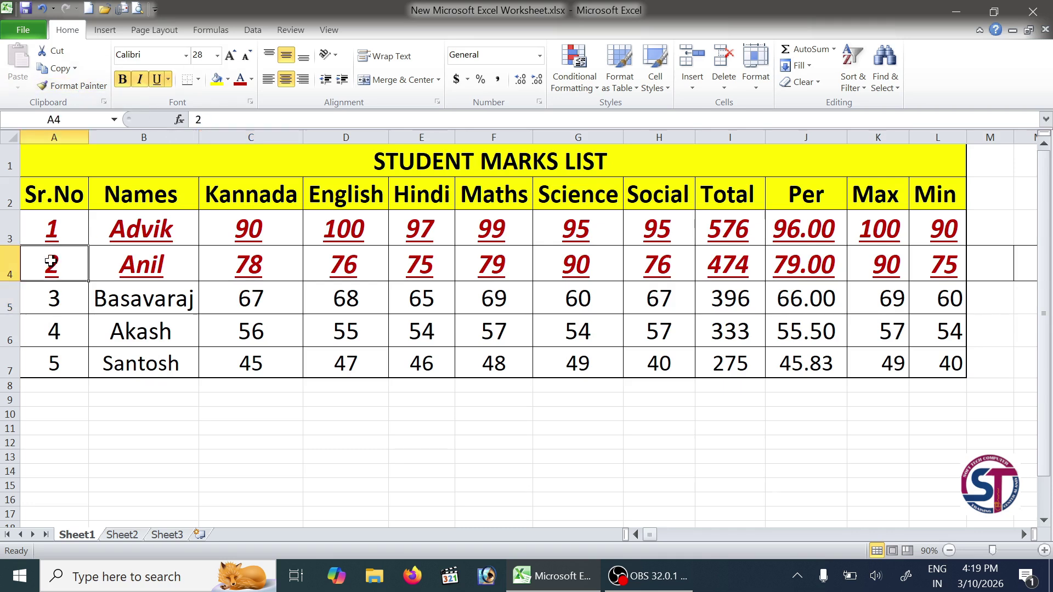
# Use Format Painter with cell A4 as the source to format the remaining student records in A5:L7
pyautogui.click(71, 86)
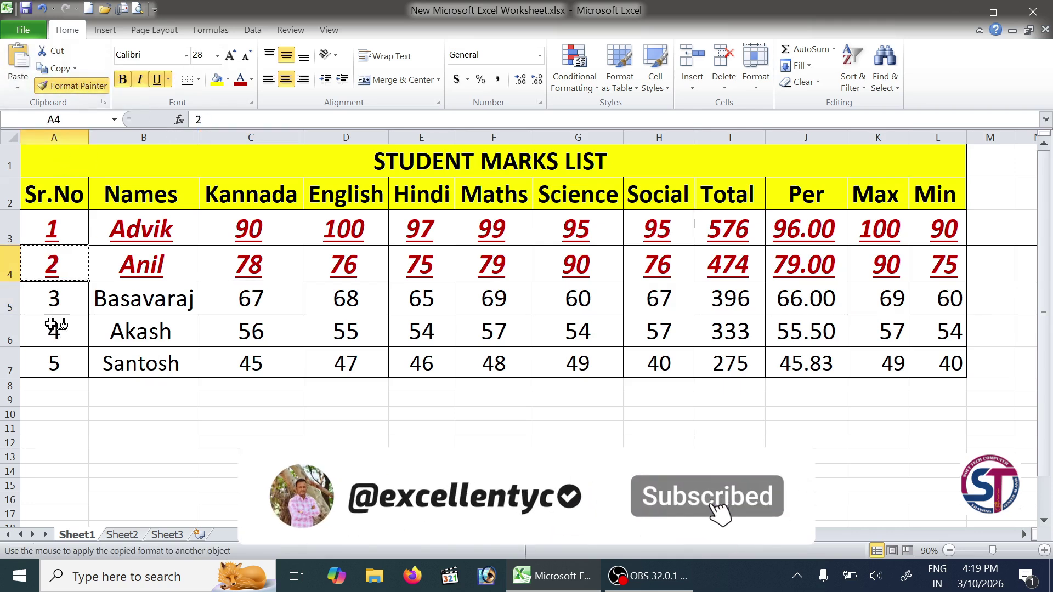
pyautogui.moveTo(51, 296); pyautogui.dragTo(927, 303)
pyautogui.moveTo(24, 334)
pyautogui.mouseDown()
pyautogui.moveTo(600, 365)
pyautogui.moveTo(949, 365)
pyautogui.mouseUp()
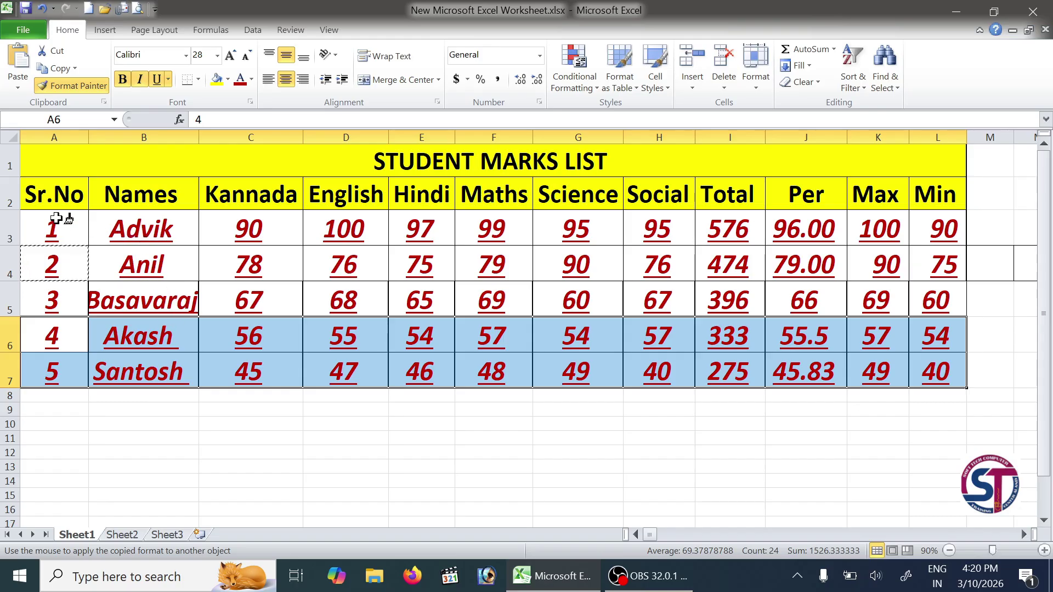
# Undo the format copies made on rows 4 to 7
pyautogui.click(43, 10)
pyautogui.click(42, 10)
pyautogui.click(43, 10)
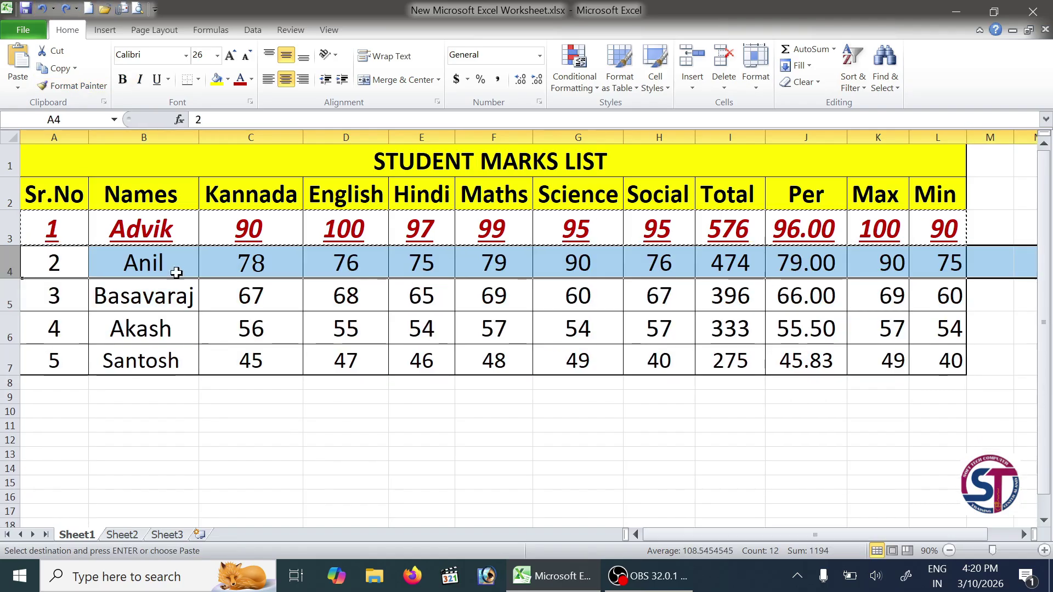
# Lock Format Painter on A3:L3 and apply its formatting to the student records and the empty rows below, starting at A4
pyautogui.moveTo(52, 228)
pyautogui.mouseDown()
pyautogui.moveTo(1011, 237)
pyautogui.moveTo(737, 233)
pyautogui.mouseUp()
pyautogui.click(72, 86)
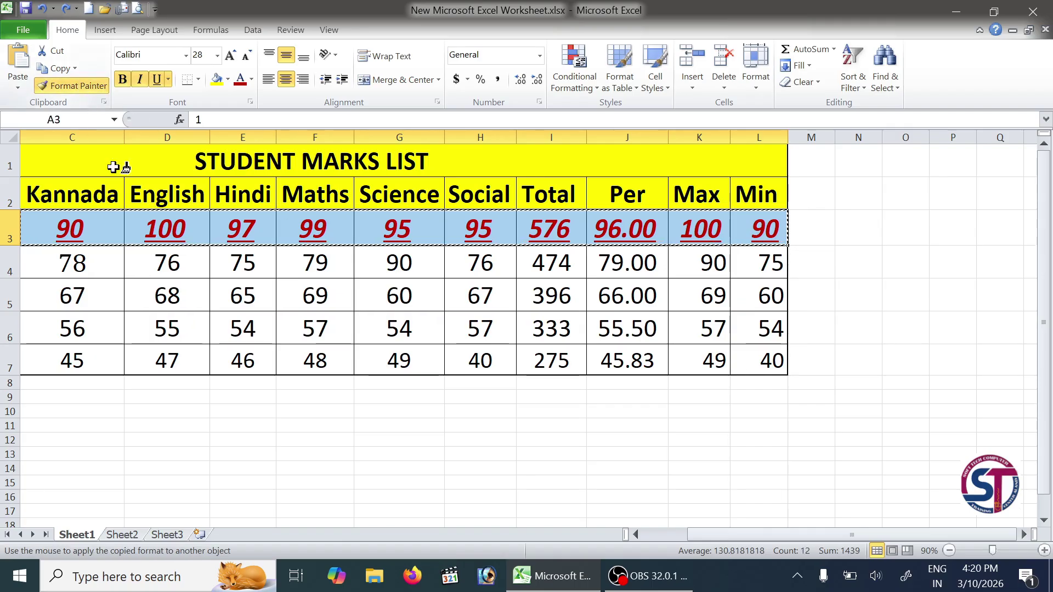
pyautogui.moveTo(850, 532); pyautogui.dragTo(692, 533)
pyautogui.moveTo(52, 263)
pyautogui.mouseDown()
pyautogui.moveTo(246, 329)
pyautogui.moveTo(866, 373)
pyautogui.moveTo(932, 399)
pyautogui.moveTo(990, 509)
pyautogui.moveTo(909, 447)
pyautogui.mouseUp()
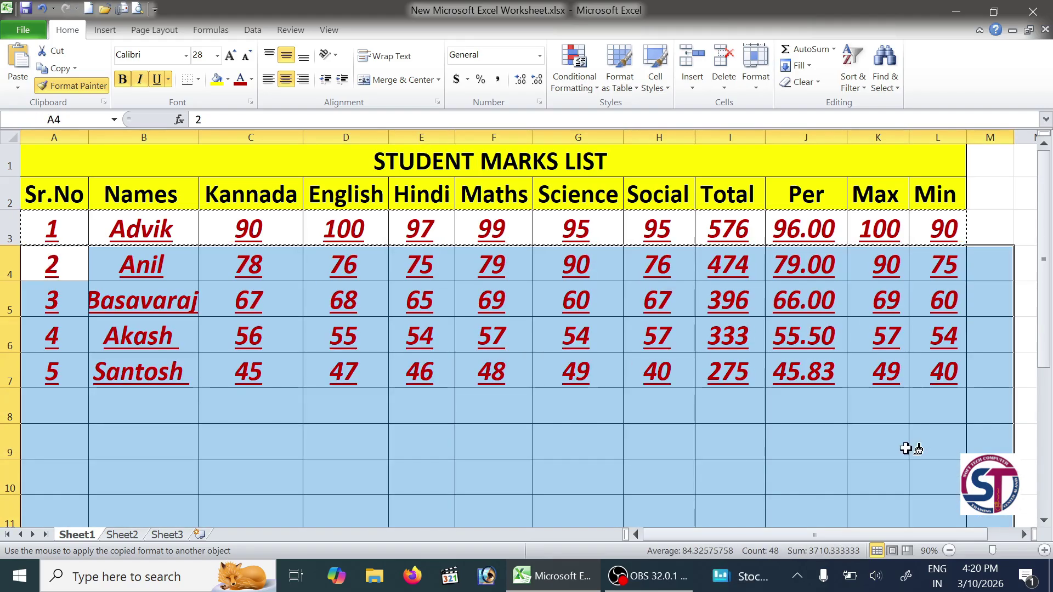
# Apply the copied format again starting at cells B8 and D6, and end Format Painter
pyautogui.scroll(-3, 712, 422)
pyautogui.scroll(2, 653, 414)
pyautogui.scroll(1, 228, 376)
pyautogui.click(183, 400)
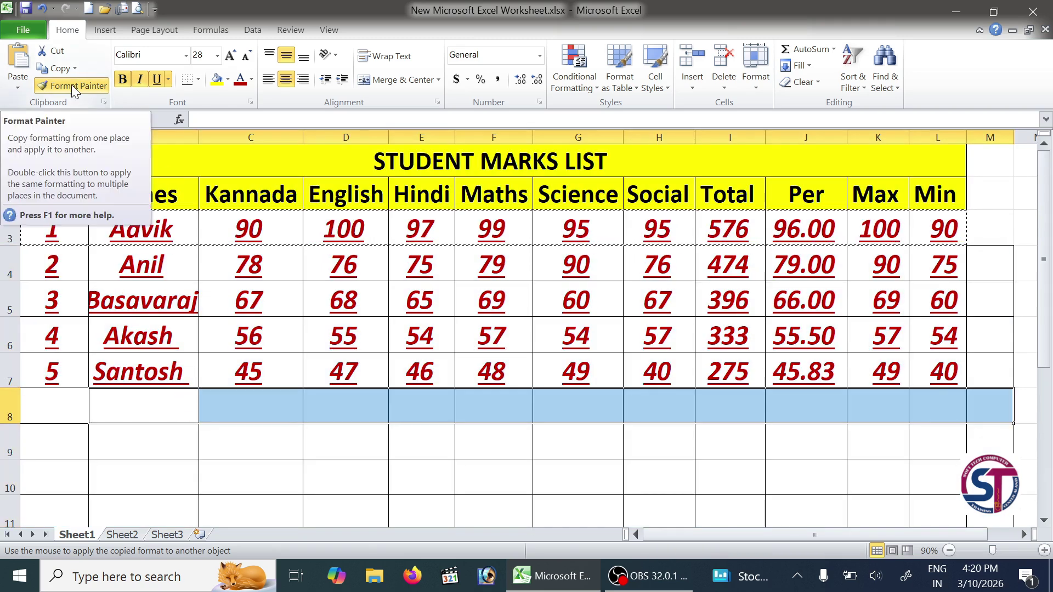
pyautogui.click(341, 336)
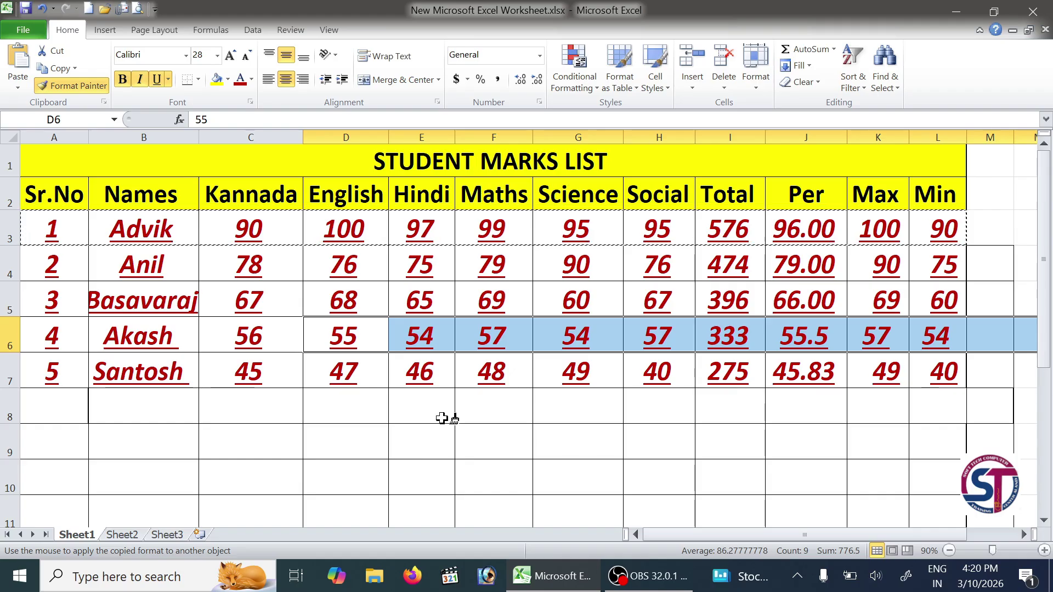
pyautogui.press('Escape')
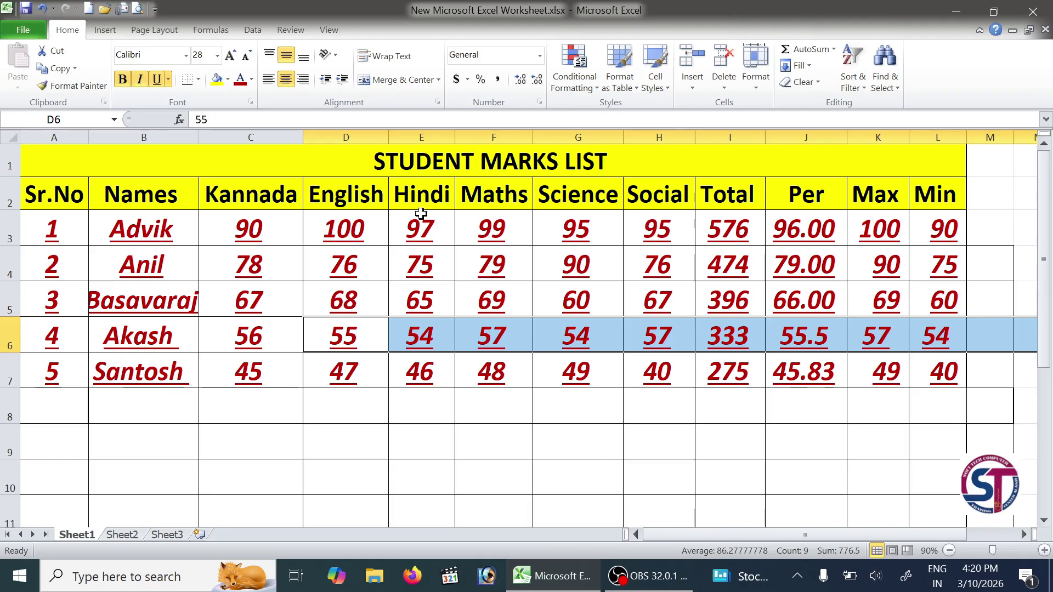
# Delete the worksheet Sheet2 from the workbook
pyautogui.click(122, 535)
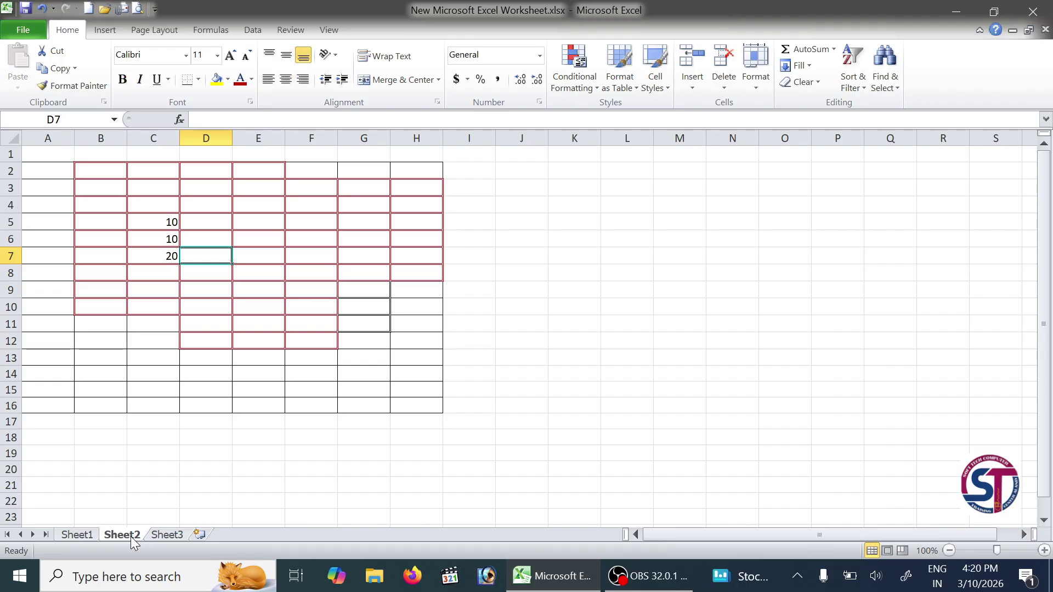
pyautogui.rightClick(134, 538)
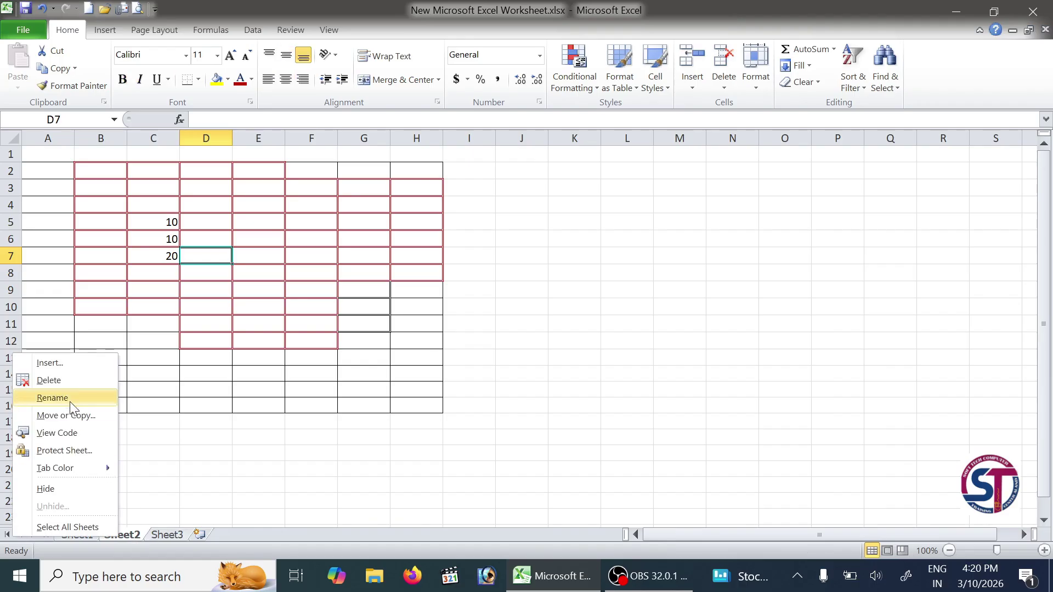
pyautogui.click(79, 379)
pyautogui.click(496, 328)
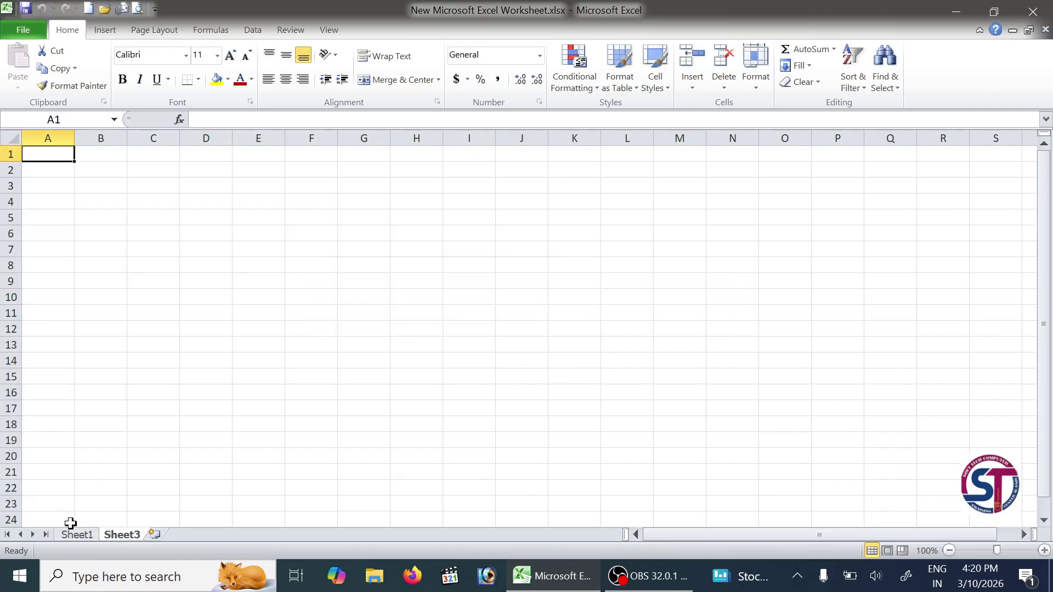
# Copy the formatting of the marks table A1:L7 on Sheet1 to a block starting at A1 on Sheet3 with Format Painter
pyautogui.click(76, 534)
pyautogui.moveTo(437, 176); pyautogui.dragTo(437, 369)
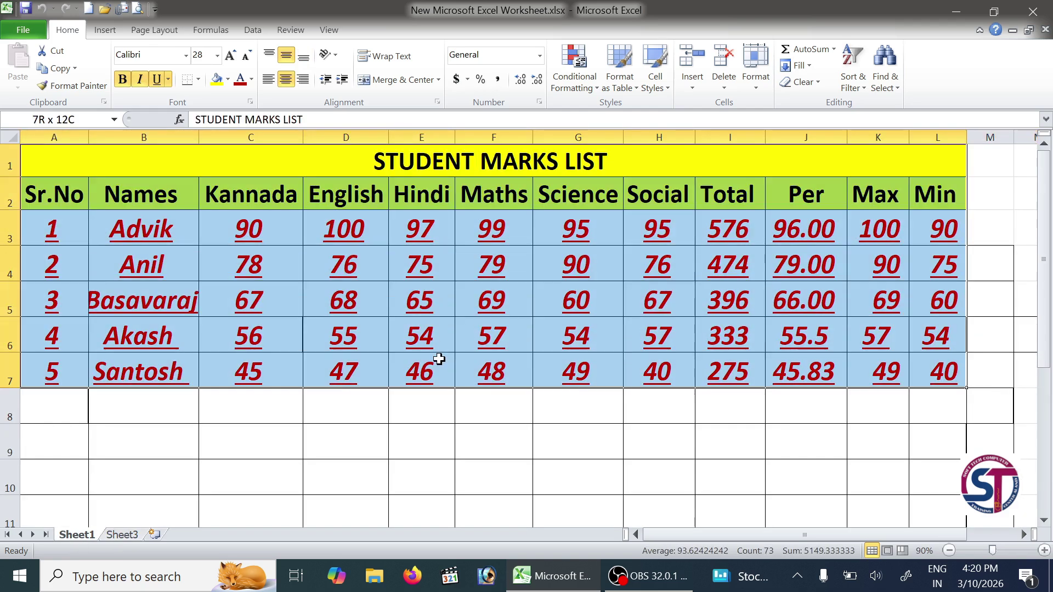
pyautogui.click(73, 88)
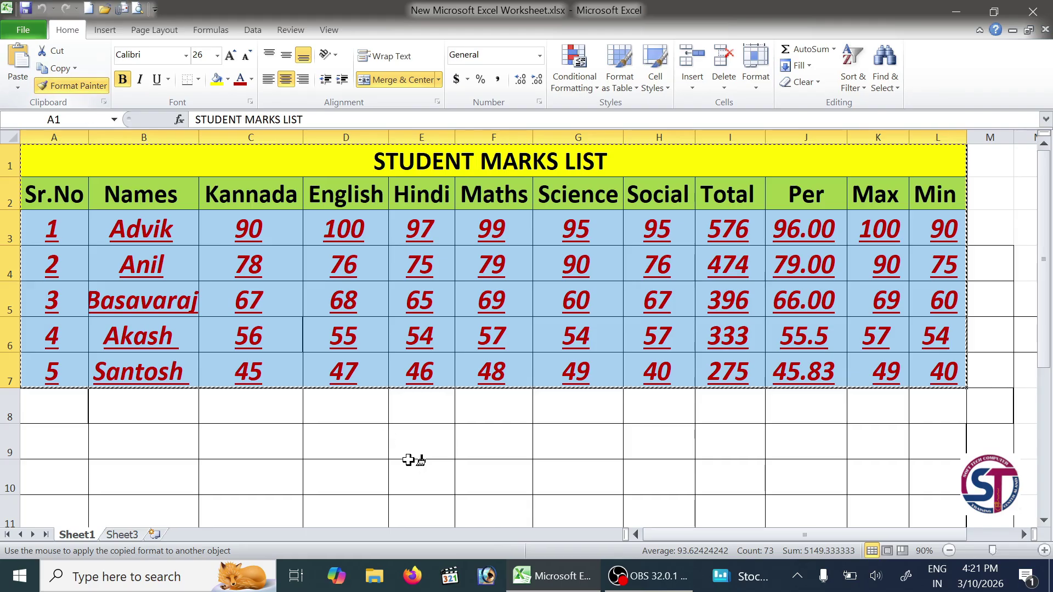
pyautogui.click(124, 534)
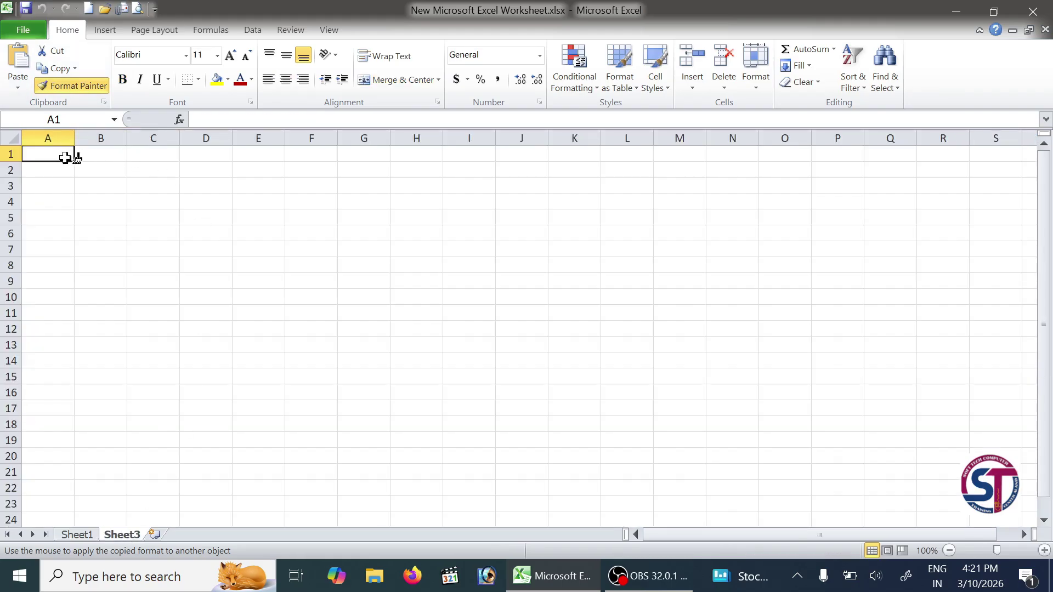
pyautogui.moveTo(66, 154)
pyautogui.mouseDown()
pyautogui.moveTo(491, 249)
pyautogui.moveTo(651, 337)
pyautogui.moveTo(683, 411)
pyautogui.mouseUp()
# Try applying the copied table format again from cells L6 and J5 on Sheet3, and undo it
pyautogui.click(629, 369)
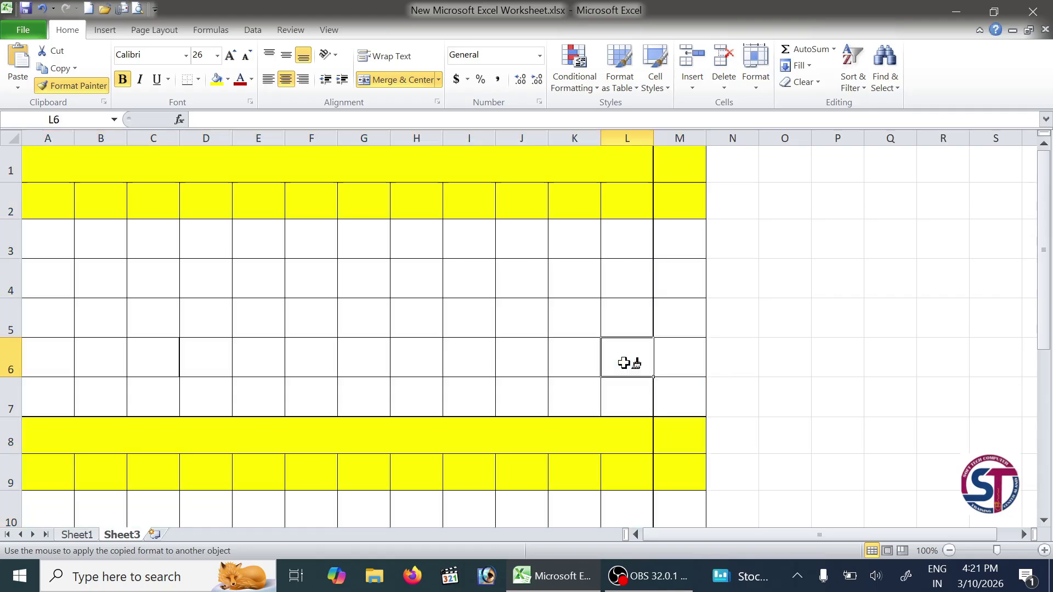
pyautogui.click(637, 250)
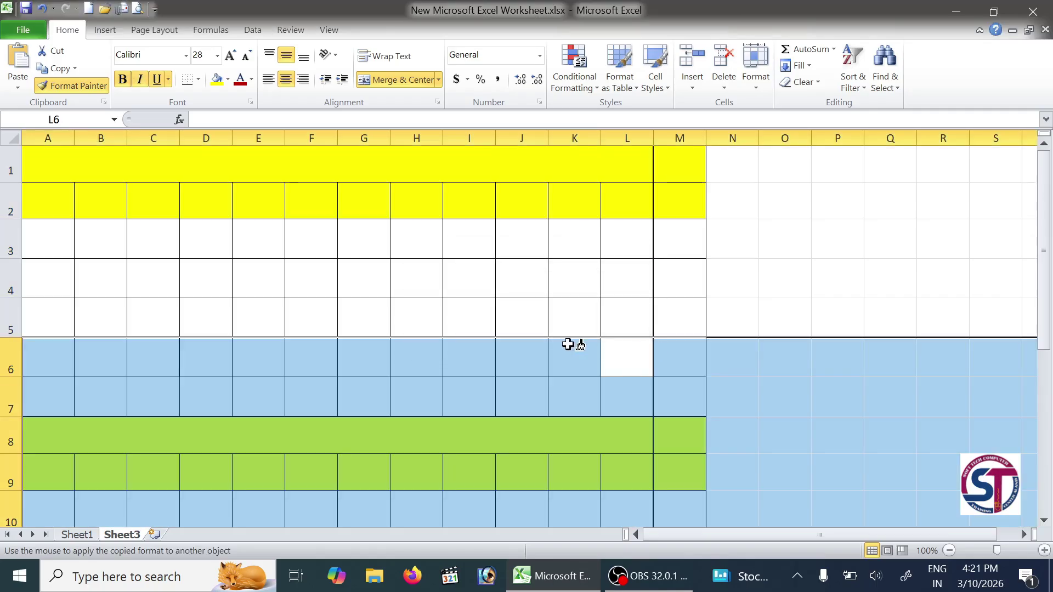
pyautogui.click(549, 335)
pyautogui.click(529, 342)
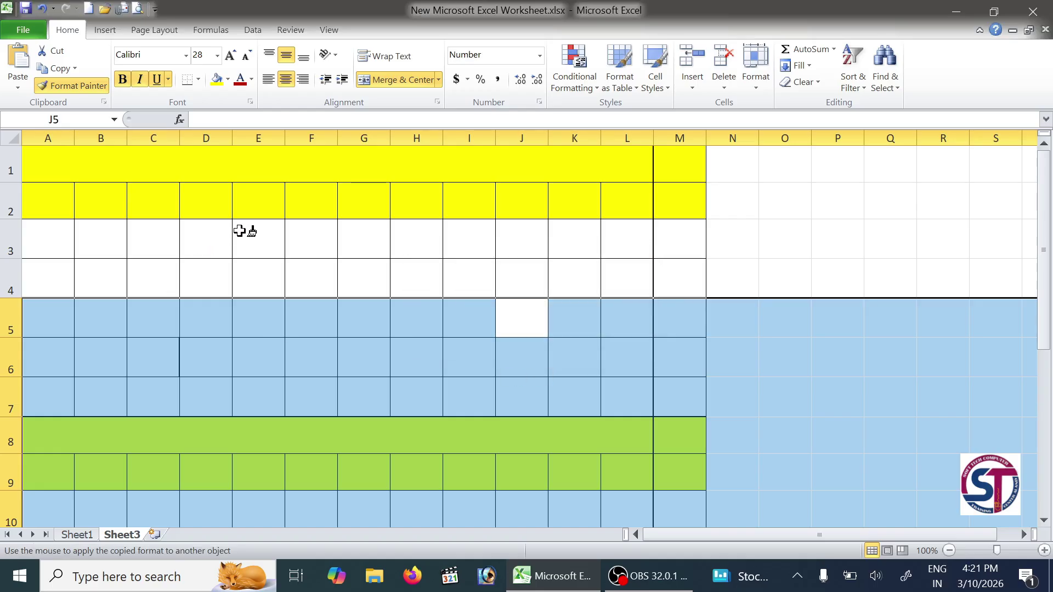
pyautogui.press('Escape')
pyautogui.hotkey('ctrl', 'z')
# Enter the numbers 23, 89 and 09 in cells A3, B3 and C3 on Sheet3
pyautogui.click(57, 225)
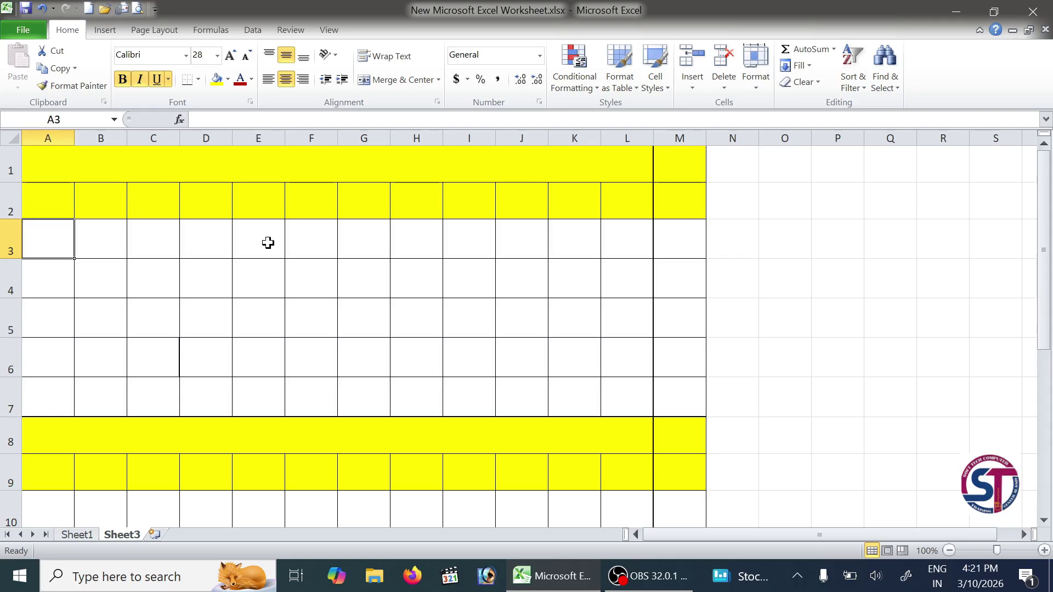
pyautogui.write('23')
pyautogui.press('Tab')
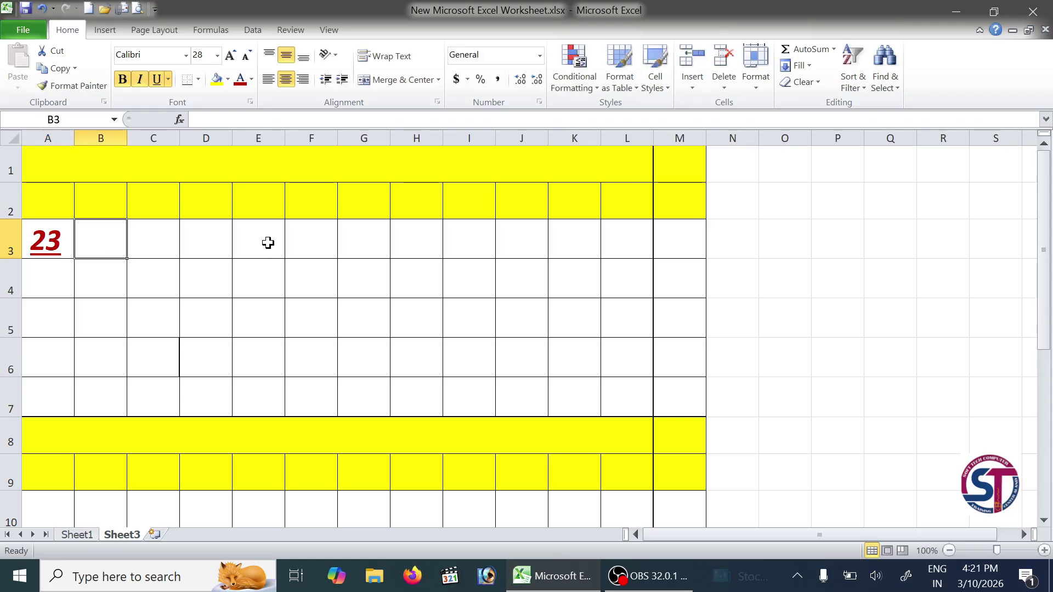
pyautogui.write('89')
pyautogui.press('Tab')
pyautogui.write('09')
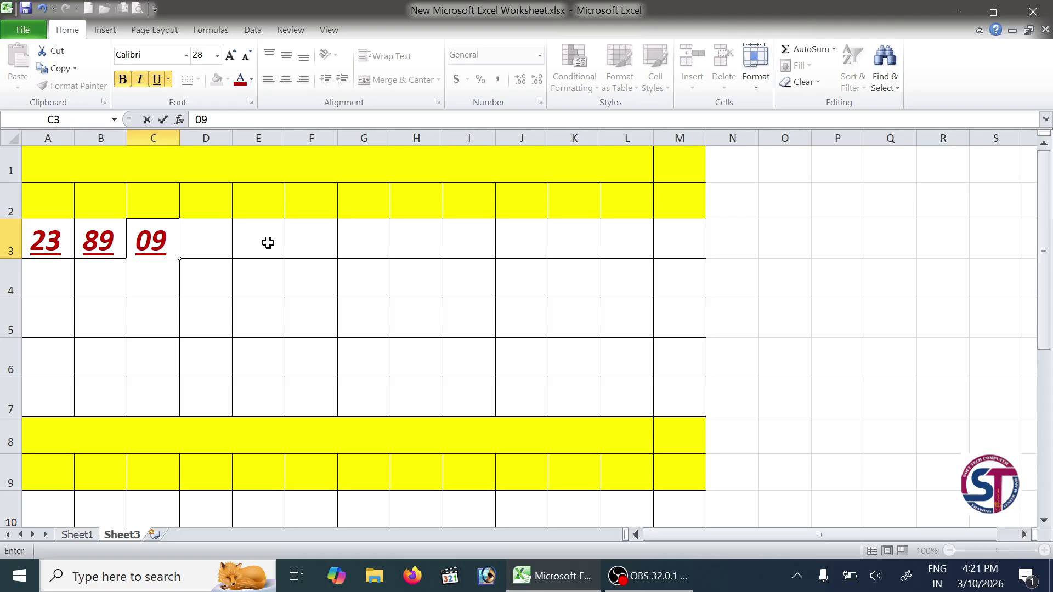
# Enter the title "student Marks list" in the merged heading cell in row 1 of Sheet3
pyautogui.click(295, 161)
pyautogui.write('studenment')
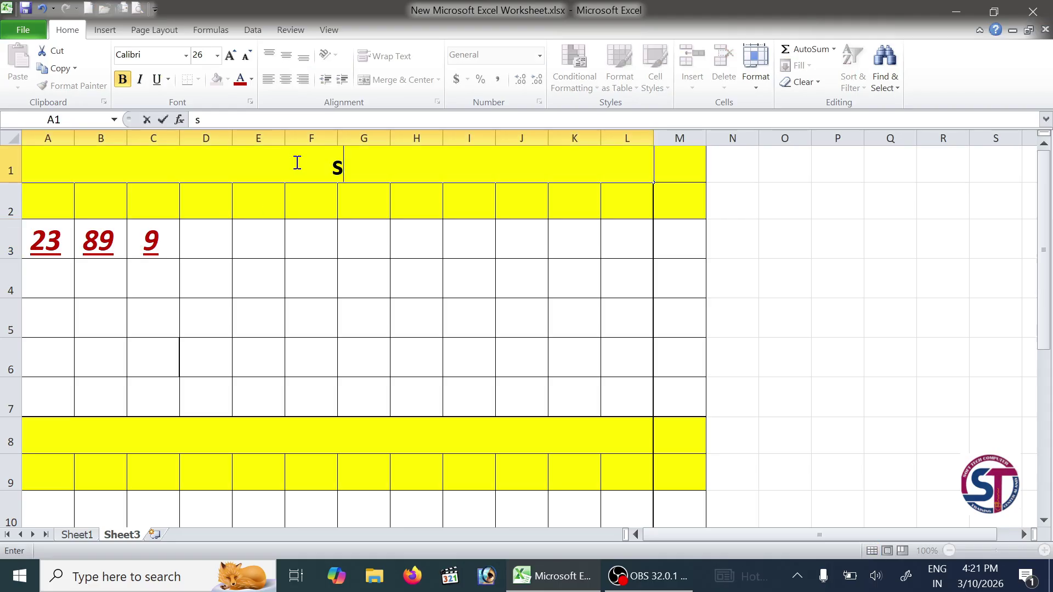
pyautogui.press('BackSpace')
pyautogui.press('BackSpace')
pyautogui.press('BackSpace')
pyautogui.press('BackSpace')
pyautogui.press('BackSpace')
pyautogui.press('BackSpace')
pyautogui.press('BackSpace')
pyautogui.press('BackSpace')
pyautogui.press('BackSpace')
pyautogui.write('tudem')
pyautogui.press('BackSpace')
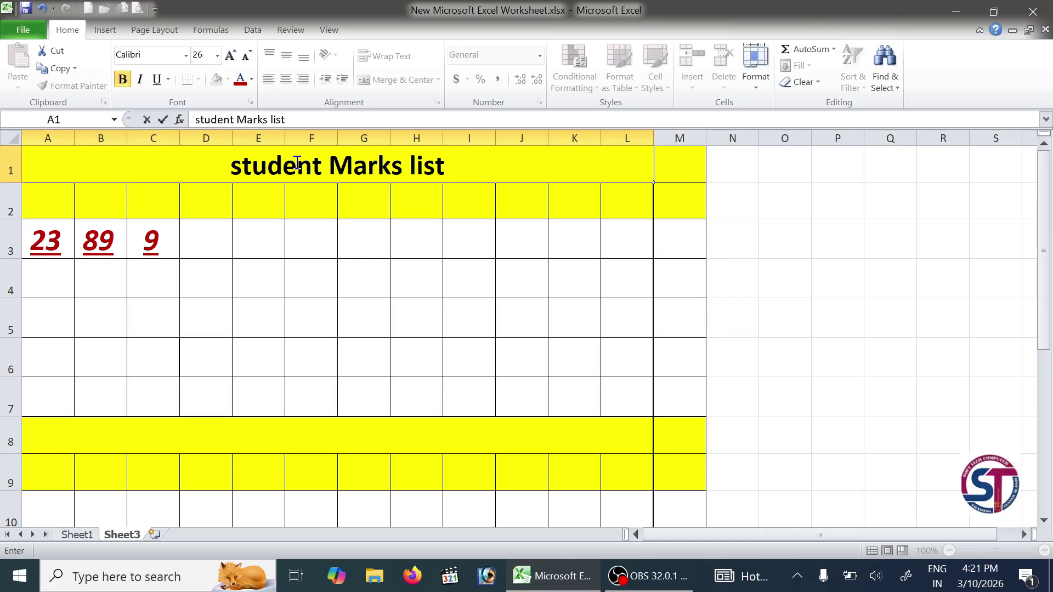
pyautogui.click(340, 247)
# Capitalise the first letter of the heading in row 1 so it reads "Student Marks list"
pyautogui.doubleClick(222, 166)
pyautogui.press('Delete')
pyautogui.write('S')
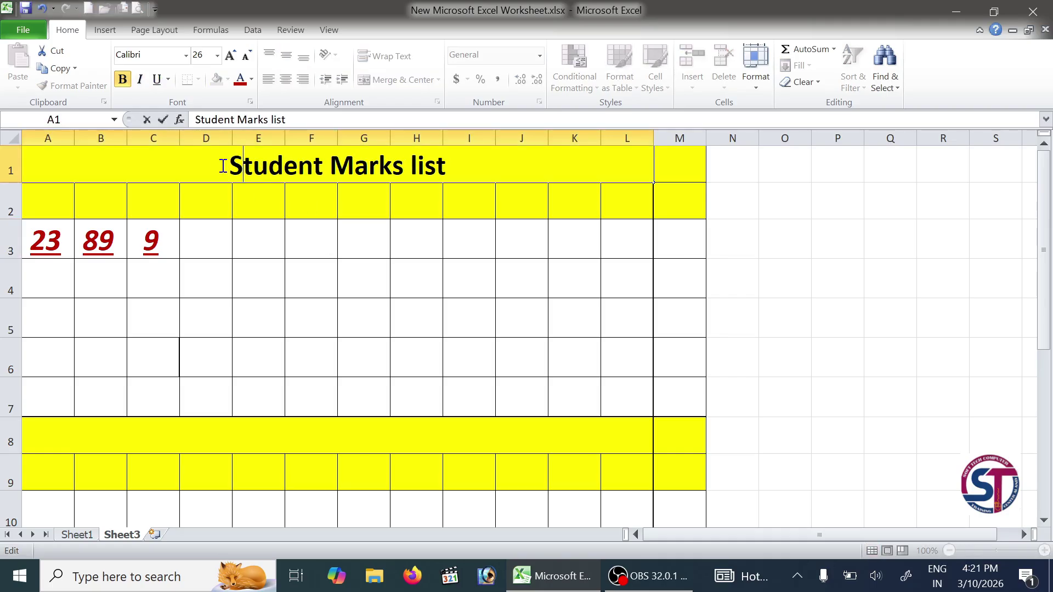
pyautogui.click(357, 337)
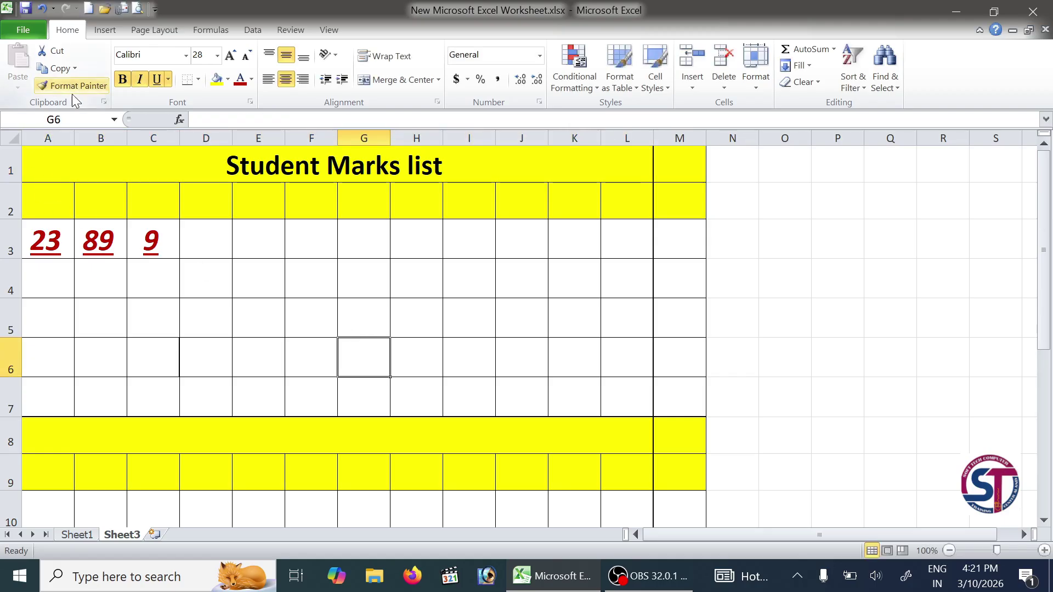
# Return to Sheet1 and undo the copied formatting on the marks table
pyautogui.click(77, 535)
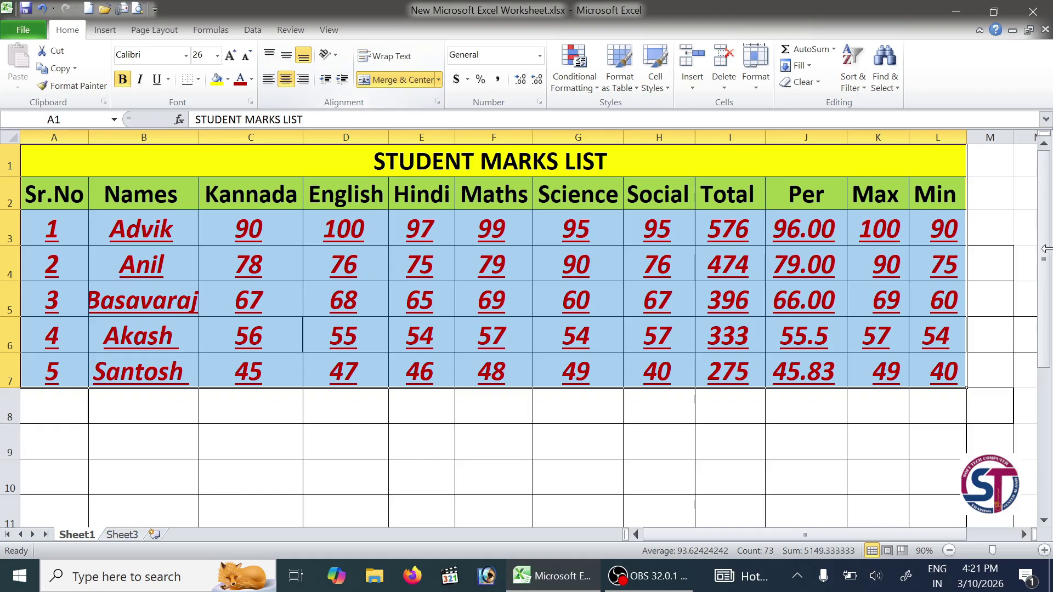
pyautogui.click(258, 329)
pyautogui.hotkey('ctrl', 'z')
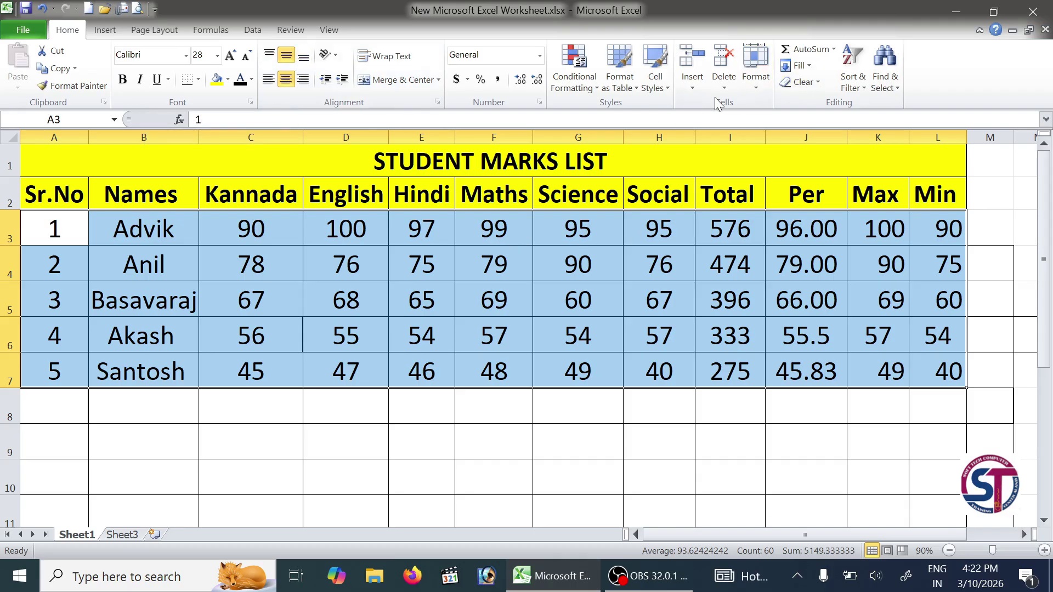
# Set the height of student rows 3 to 7 in the selected range A3:L7 to 50
pyautogui.click(757, 82)
pyautogui.click(771, 5)
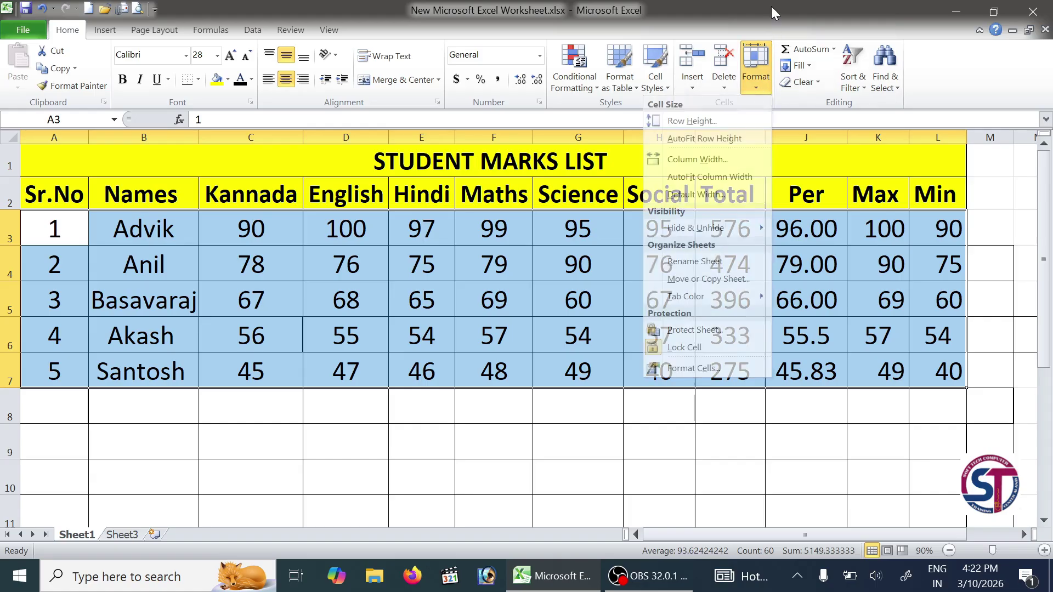
pyautogui.click(757, 87)
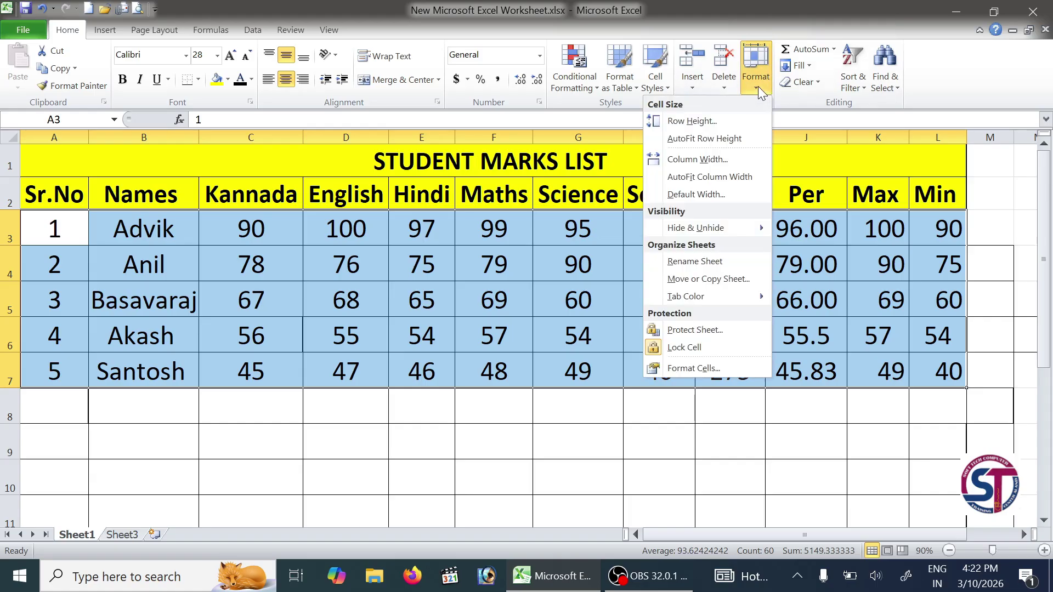
pyautogui.click(715, 125)
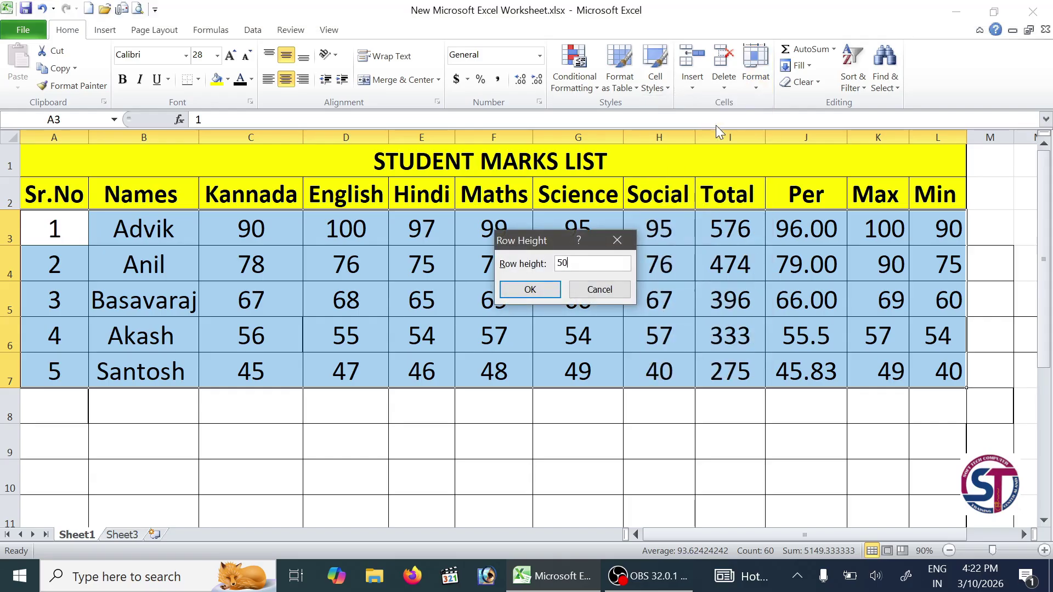
pyautogui.click(529, 289)
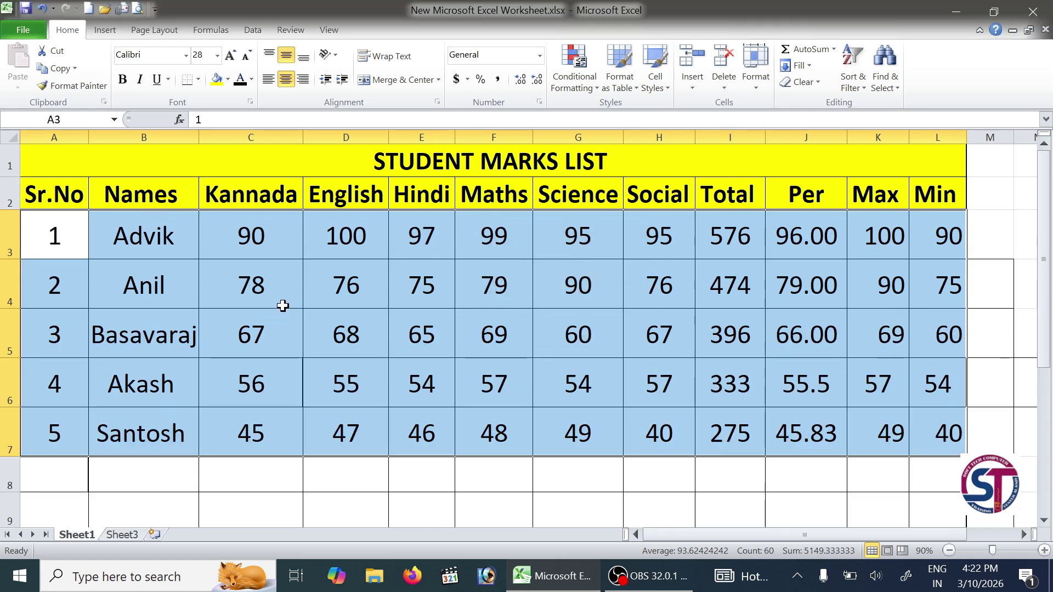
# Try left, centre and right horizontal alignment on A3:L7, finishing with the cells centred
pyautogui.click(270, 80)
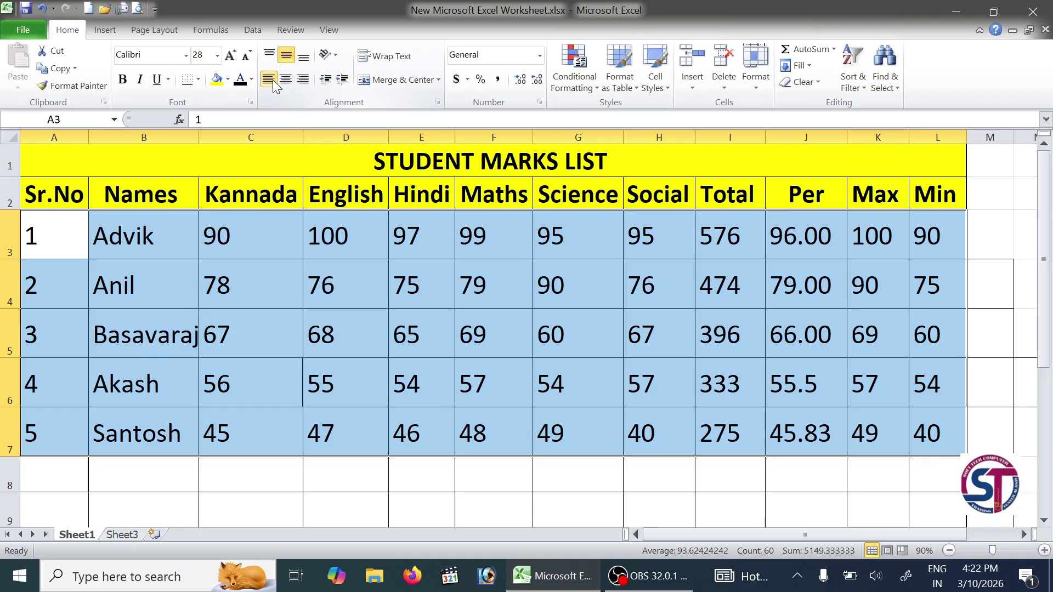
pyautogui.click(285, 82)
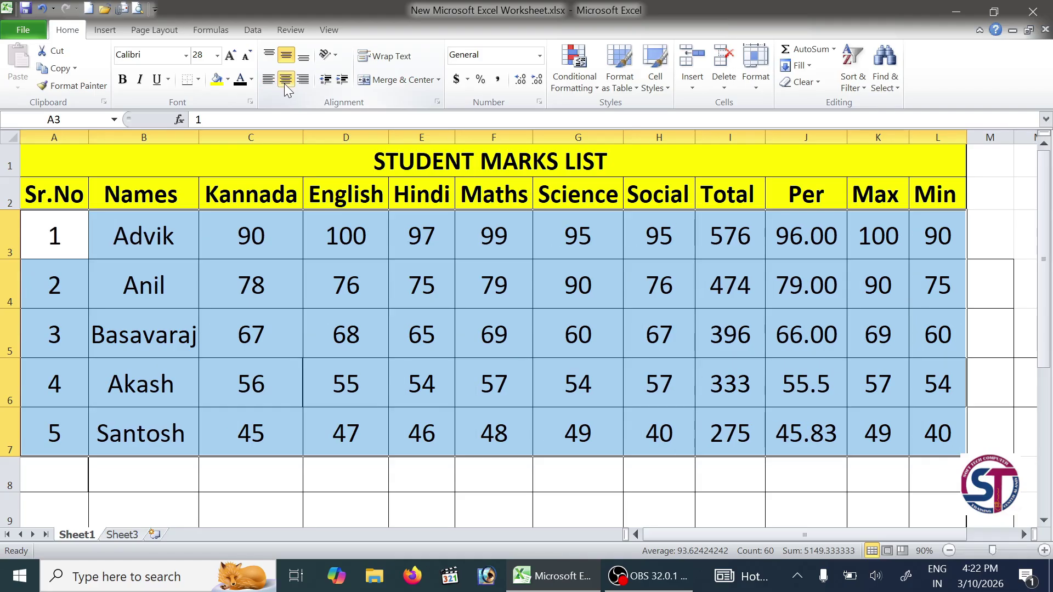
pyautogui.click(303, 80)
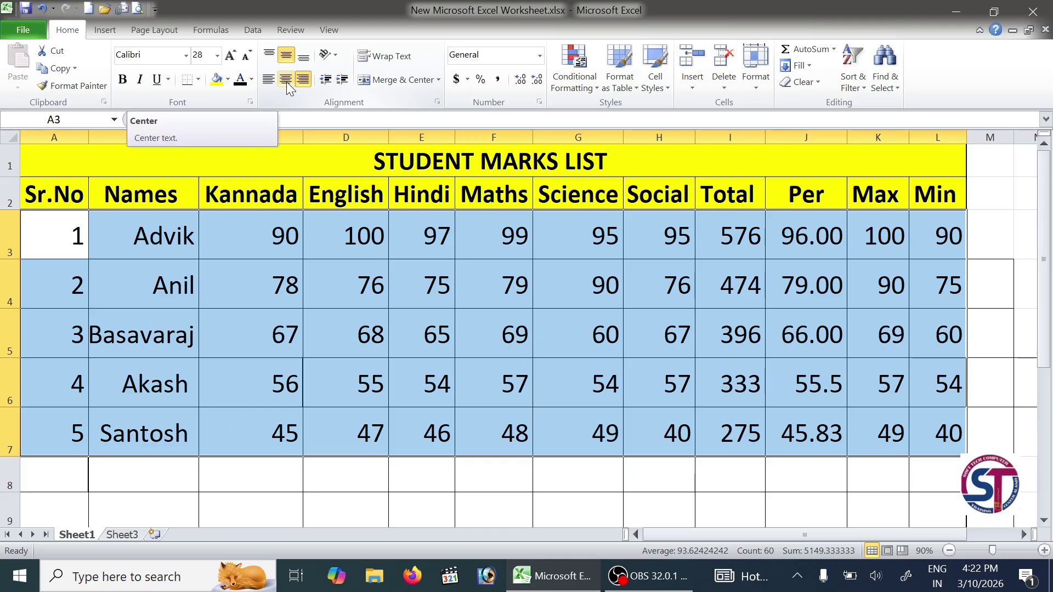
pyautogui.click(285, 80)
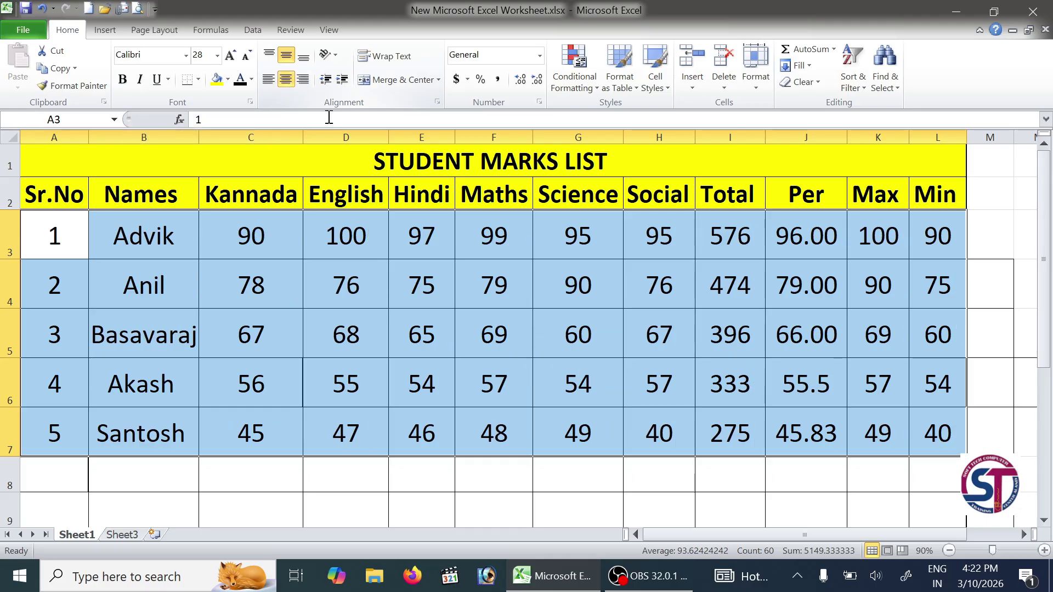
# Try top, middle and bottom vertical alignment on A3:L7, finishing with middle alignment
pyautogui.click(268, 60)
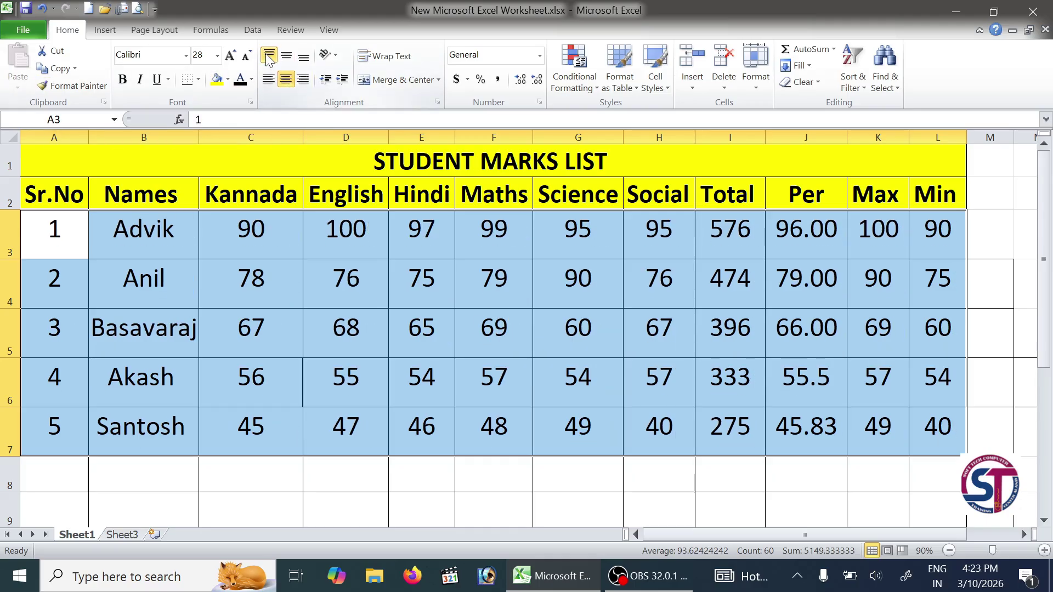
pyautogui.click(287, 58)
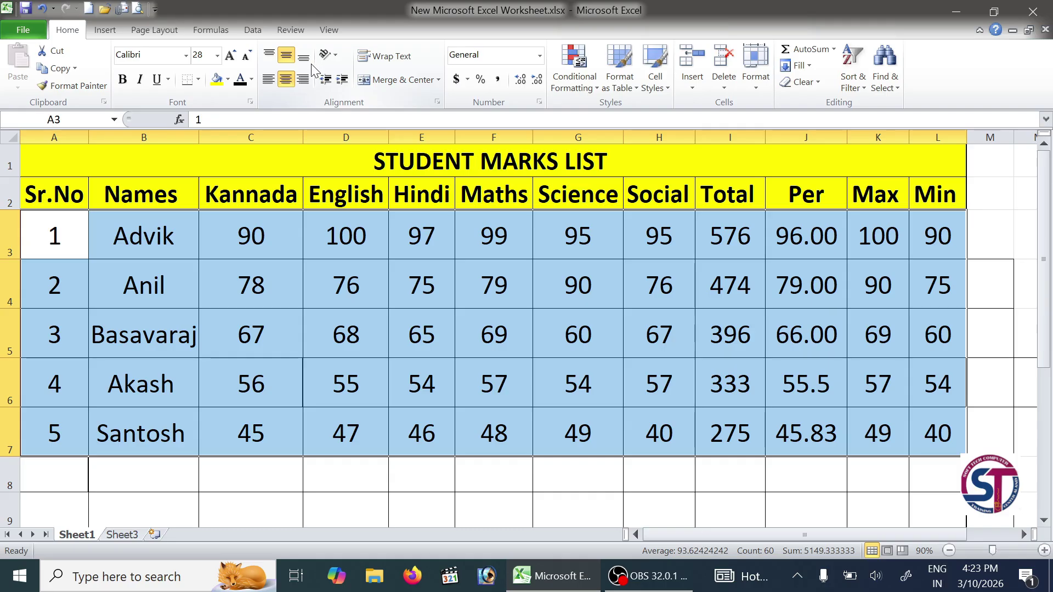
pyautogui.click(303, 57)
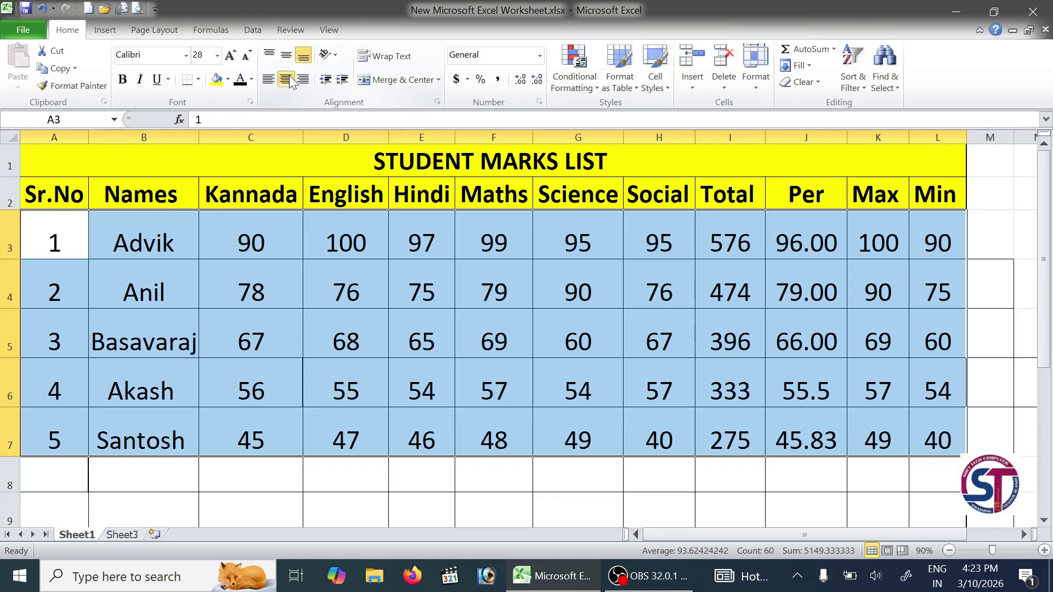
pyautogui.click(287, 56)
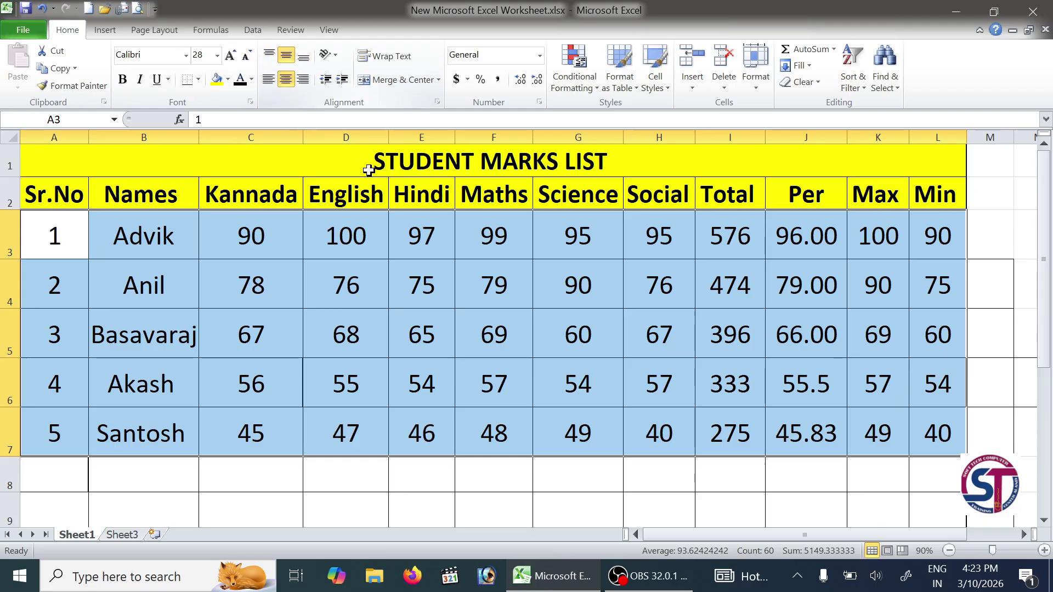
# Increase the indent of the cells in A3:L7 several times
pyautogui.click(342, 83)
pyautogui.click(343, 82)
pyautogui.click(342, 81)
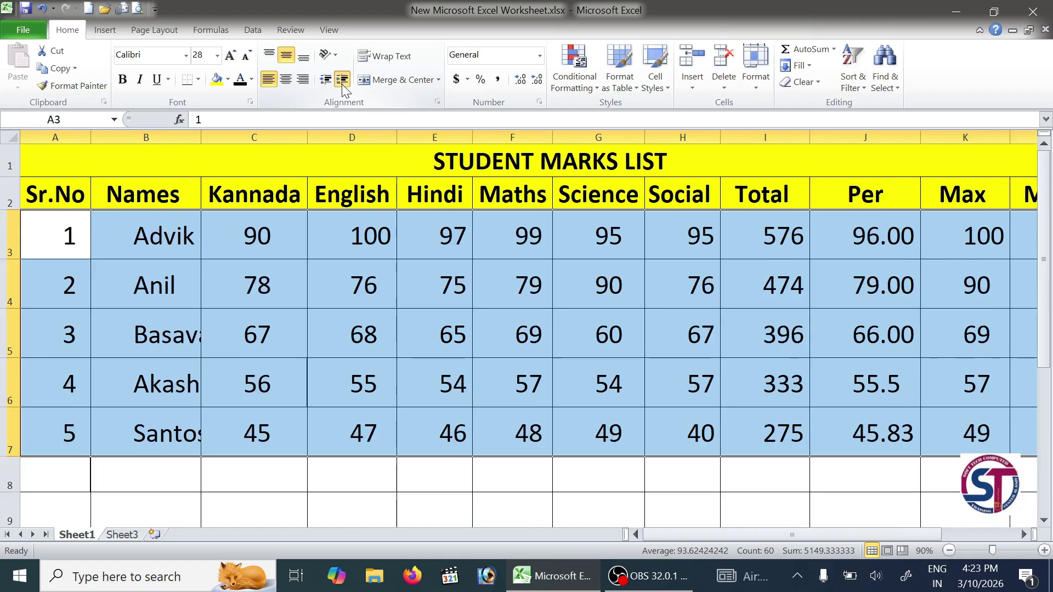
pyautogui.click(342, 83)
pyautogui.click(342, 82)
pyautogui.click(343, 82)
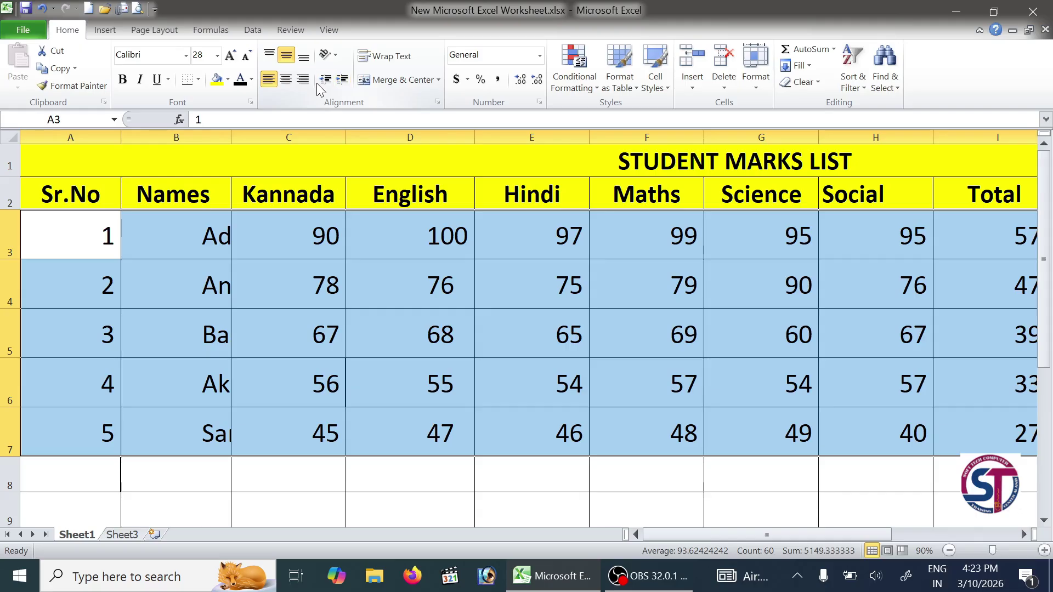
# Decrease the indent of A3:L7 until the contents sit at the cells' left edge
pyautogui.click(325, 81)
pyautogui.click(325, 81)
pyautogui.click(325, 81)
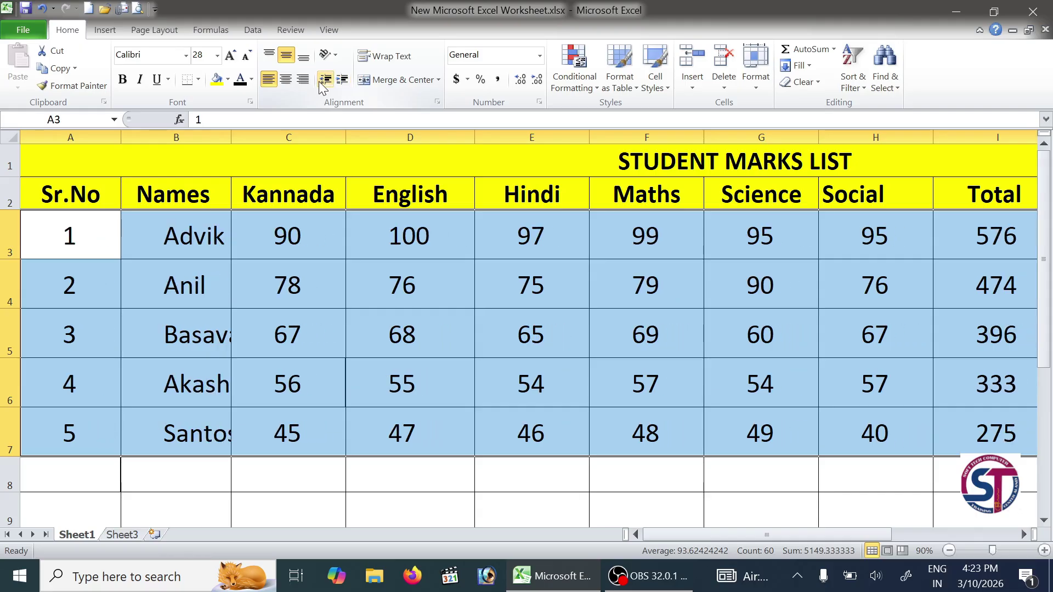
pyautogui.click(324, 80)
pyautogui.click(324, 81)
pyautogui.click(324, 81)
pyautogui.click(324, 81)
pyautogui.click(324, 80)
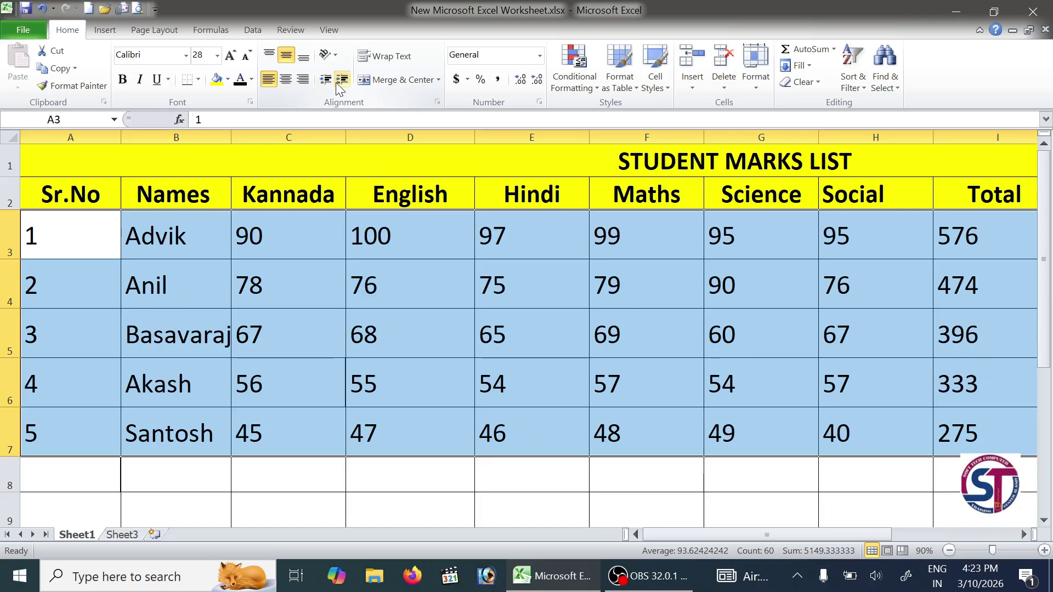
# Increase the indent of A3:L7 again, reduce it by two levels, and undo all the indent changes
pyautogui.click(342, 80)
pyautogui.click(342, 80)
pyautogui.click(342, 80)
pyautogui.click(343, 80)
pyautogui.click(342, 80)
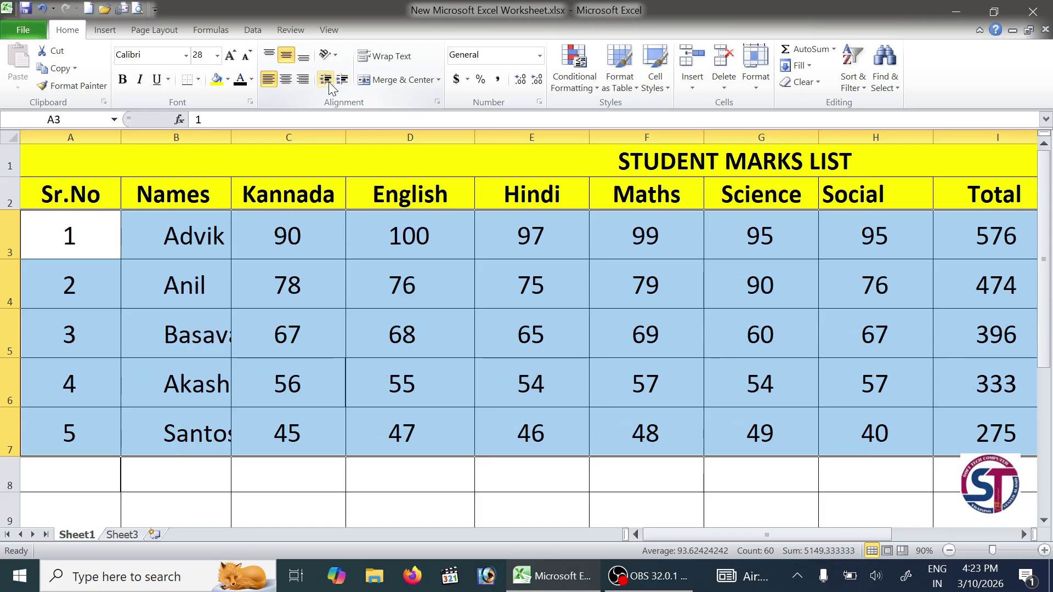
pyautogui.click(324, 81)
pyautogui.click(324, 81)
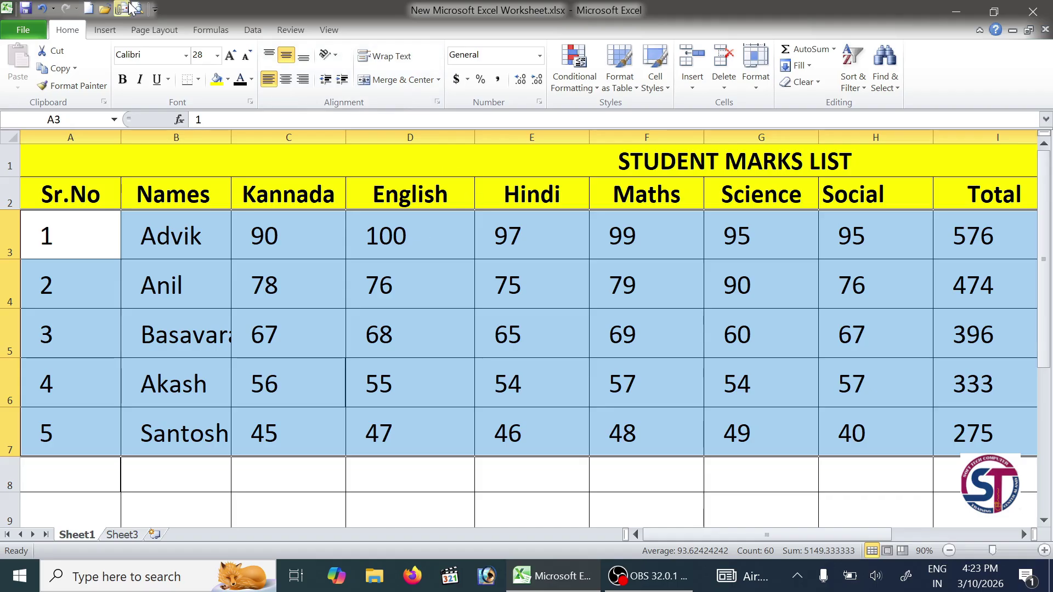
pyautogui.click(41, 9)
pyautogui.click(42, 10)
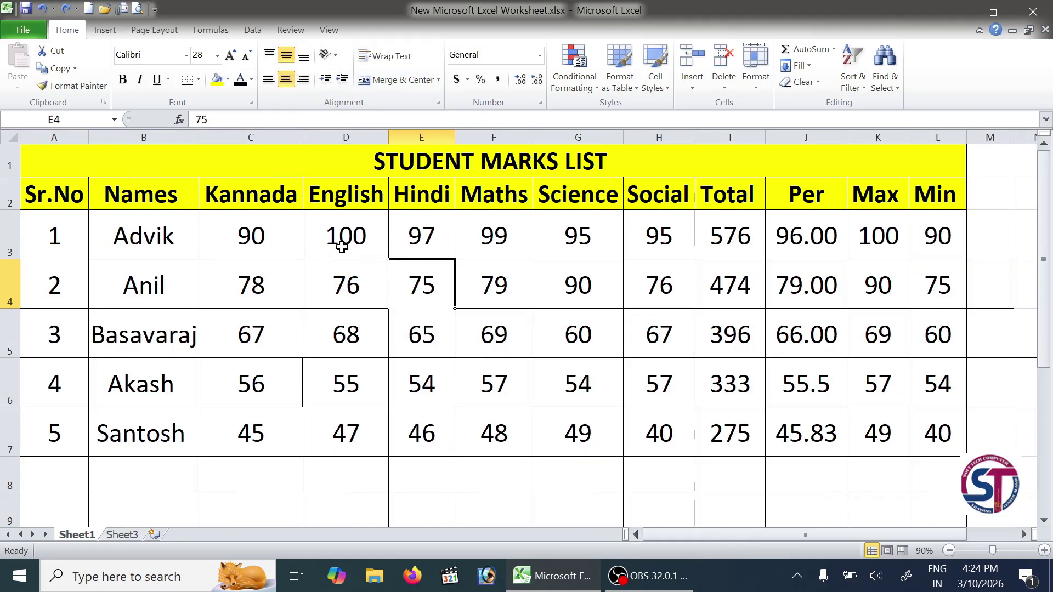
# Try the Angle Counterclockwise and Angle Clockwise orientations on the marks in C3:H6, and set them to Vertical Text
pyautogui.click(341, 247)
pyautogui.click(335, 55)
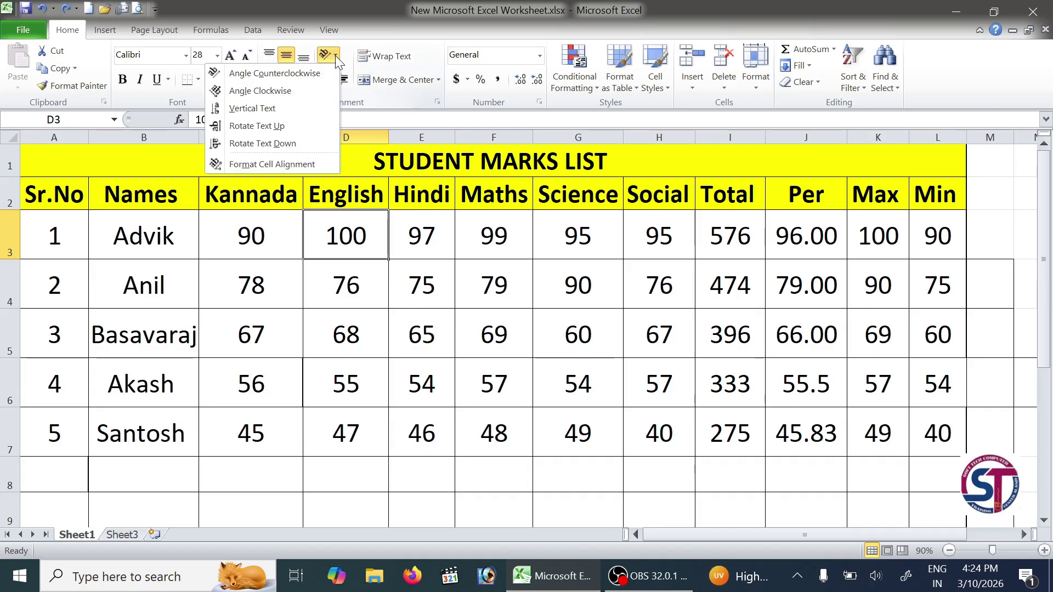
pyautogui.click(242, 228)
pyautogui.moveTo(242, 228); pyautogui.dragTo(677, 406)
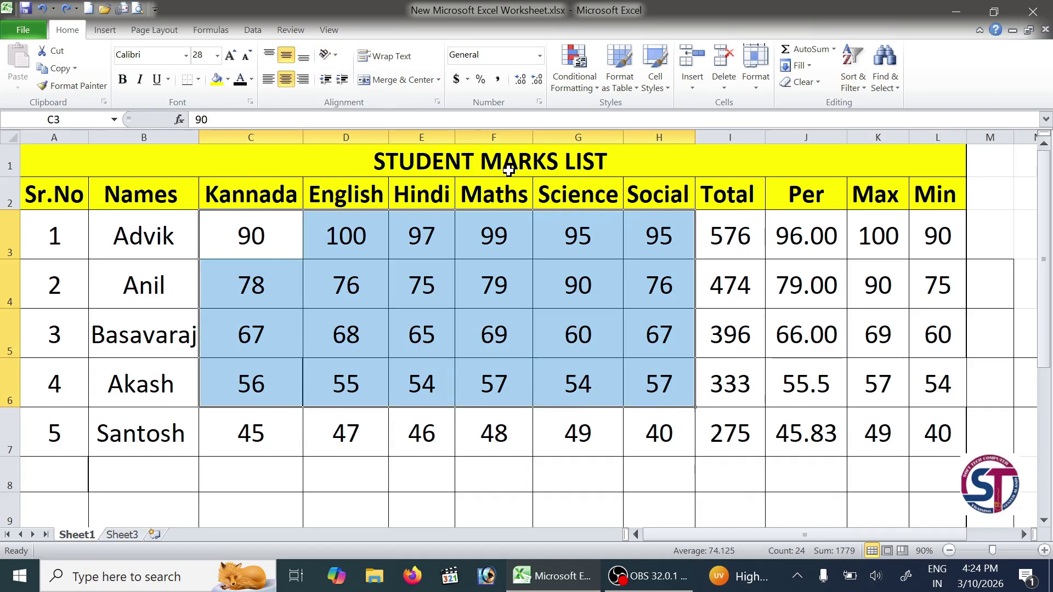
pyautogui.click(335, 56)
pyautogui.click(333, 69)
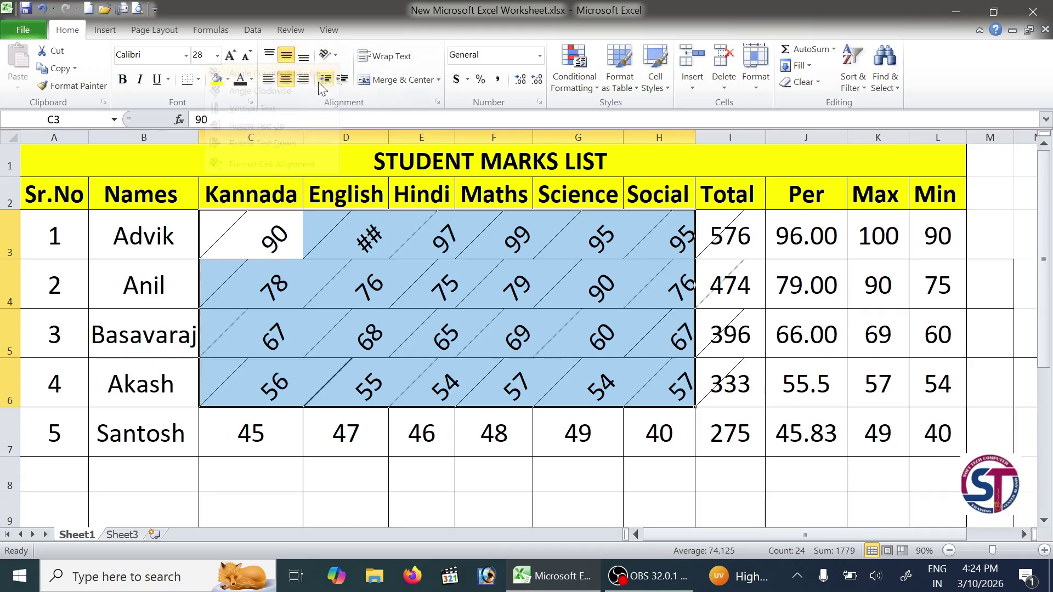
pyautogui.click(334, 55)
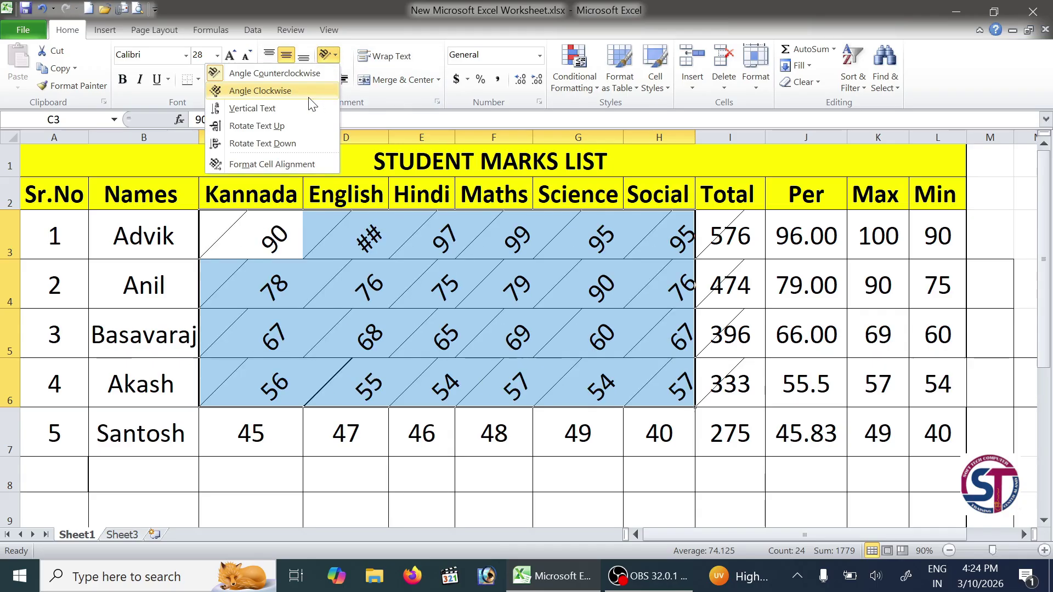
pyautogui.click(310, 91)
pyautogui.click(336, 55)
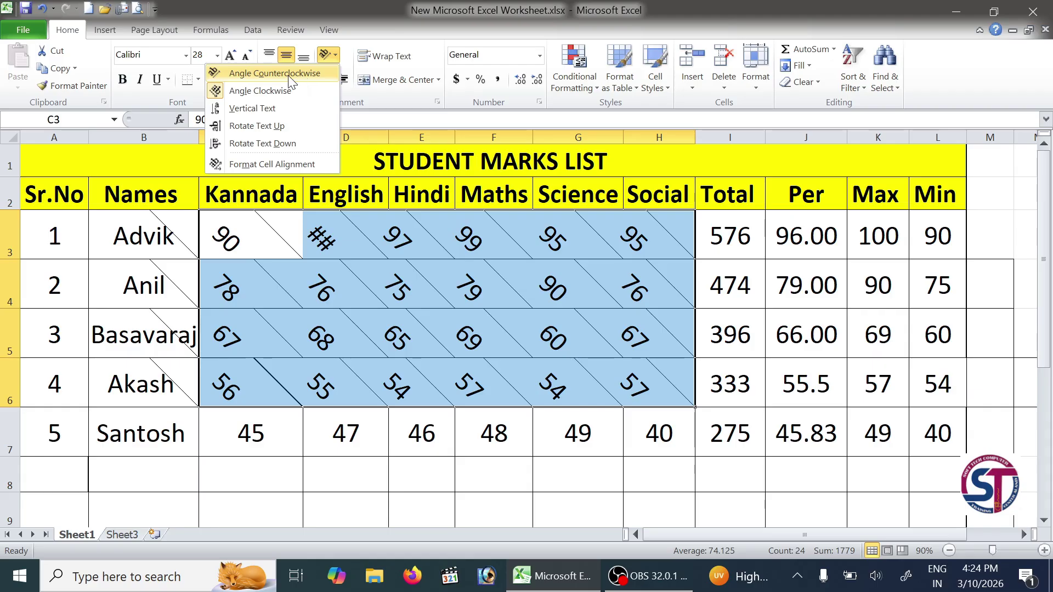
pyautogui.click(287, 107)
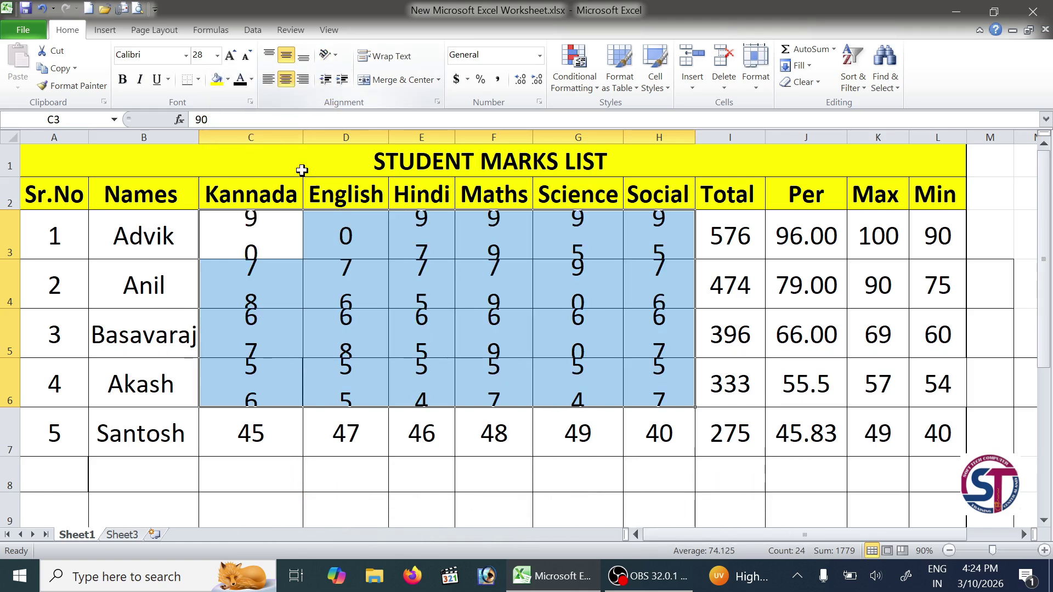
# Set the height of rows 3 to 6 to 100
pyautogui.click(757, 88)
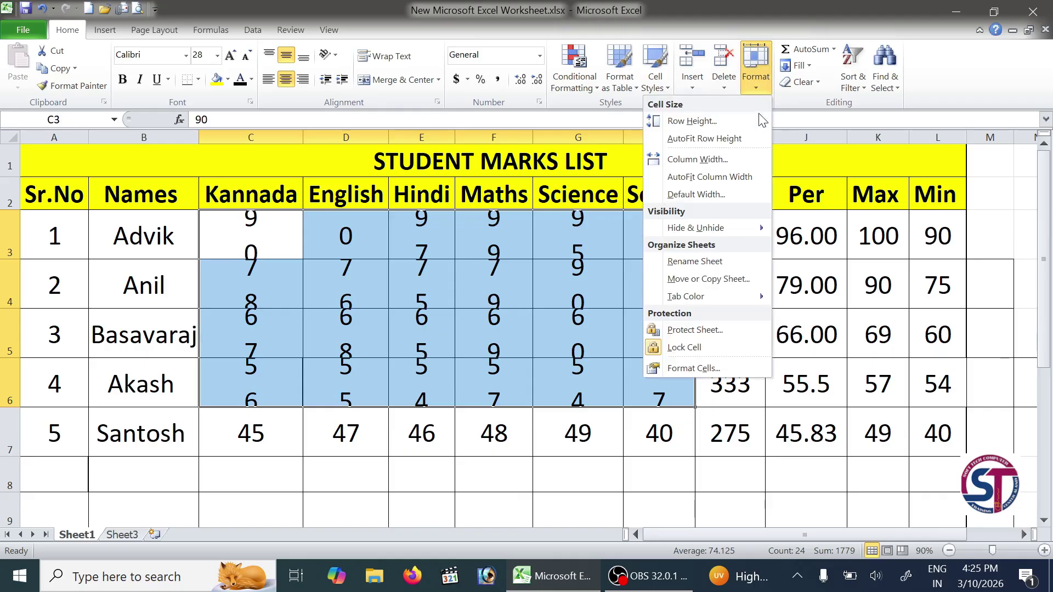
pyautogui.click(762, 121)
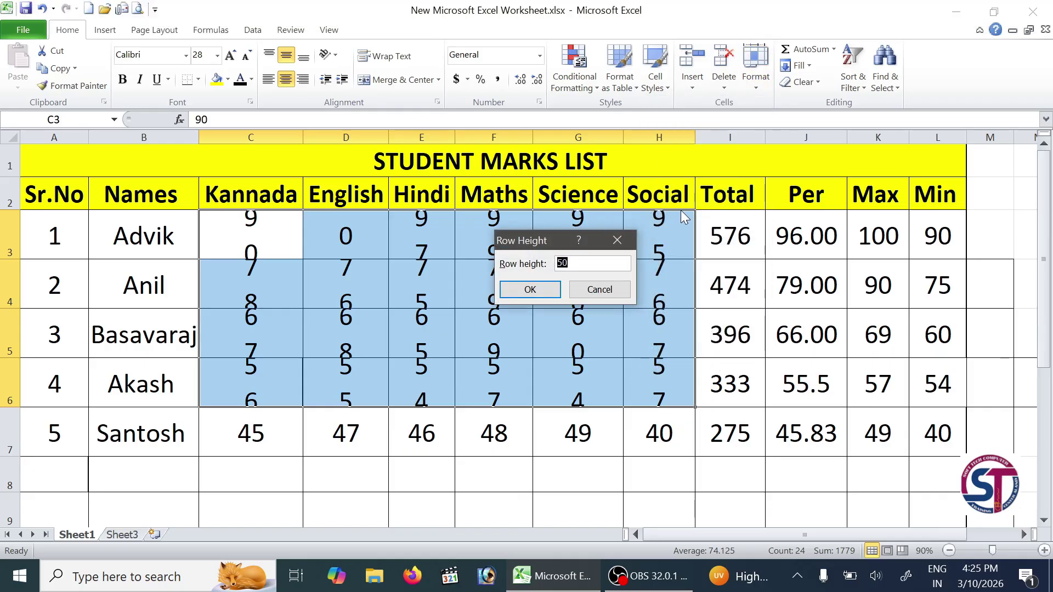
pyautogui.write('100')
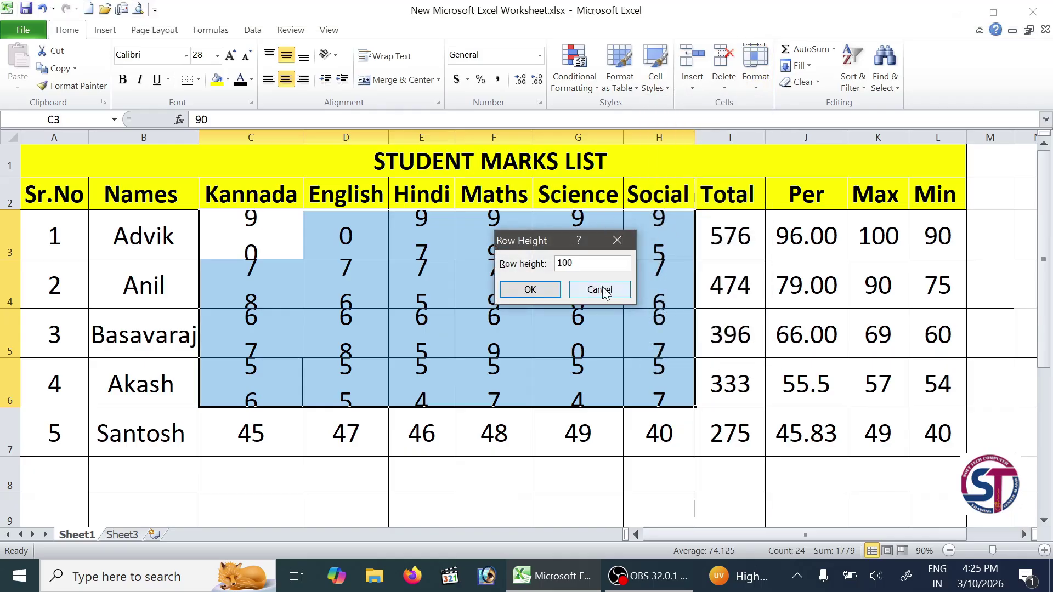
pyautogui.click(530, 290)
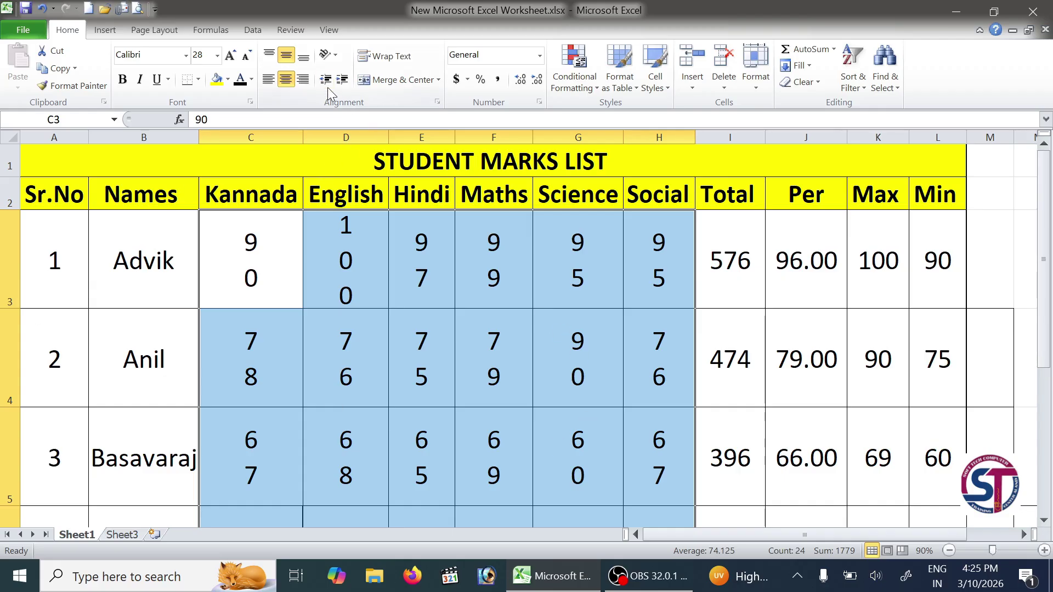
# Try the Angle Counterclockwise, Rotate Text Up and Rotate Text Down orientations on the marks in C3:H6
pyautogui.click(330, 55)
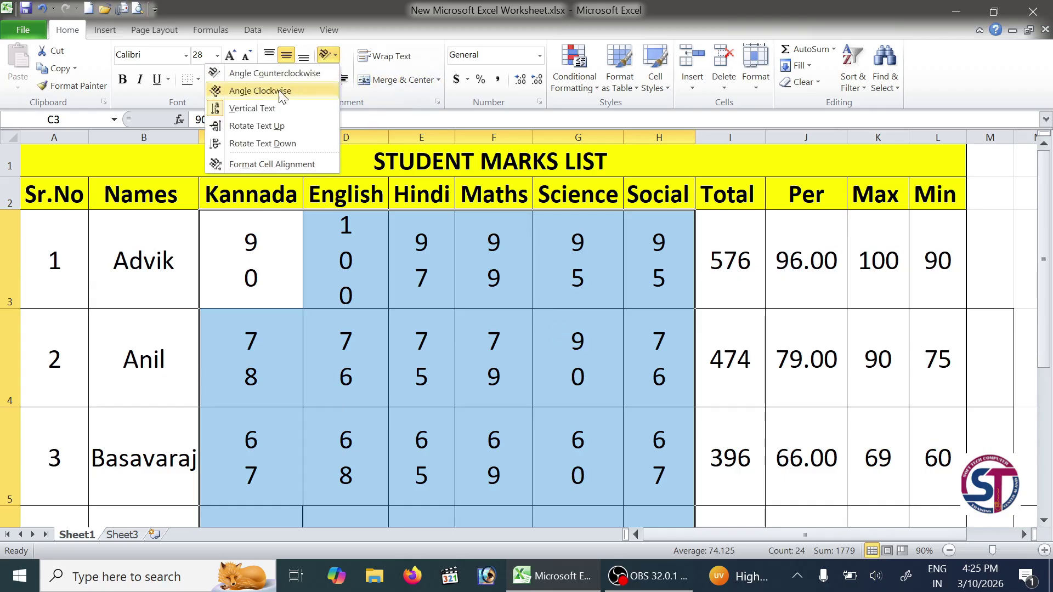
pyautogui.click(276, 73)
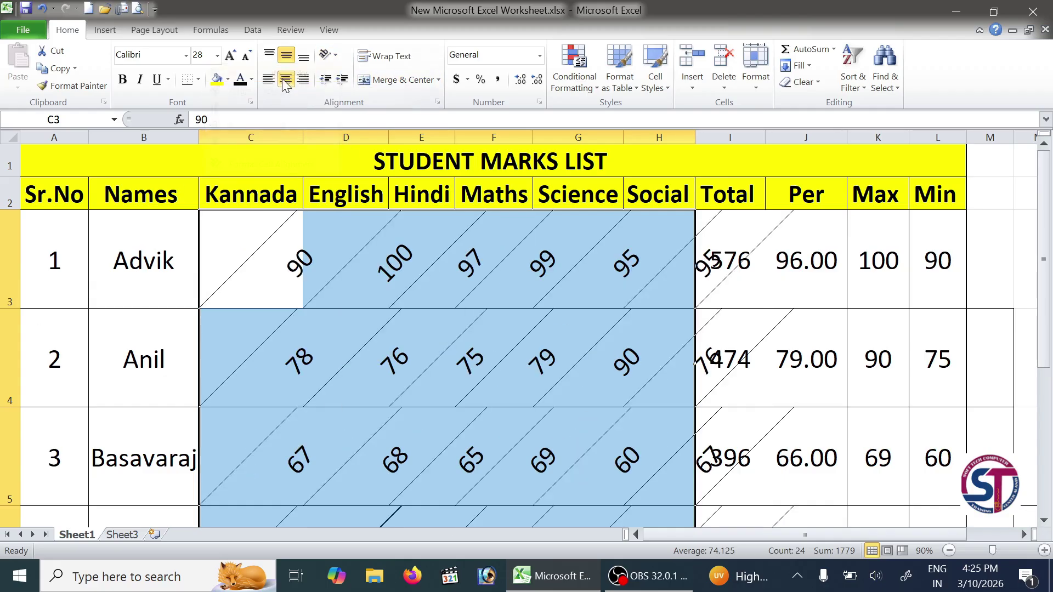
pyautogui.click(335, 55)
pyautogui.click(278, 126)
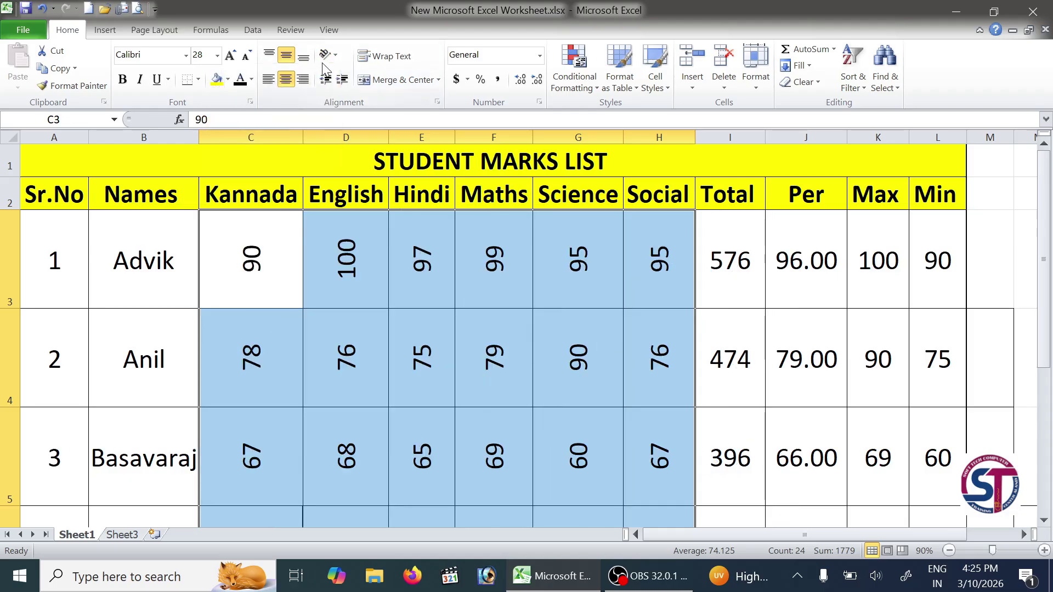
pyautogui.click(328, 55)
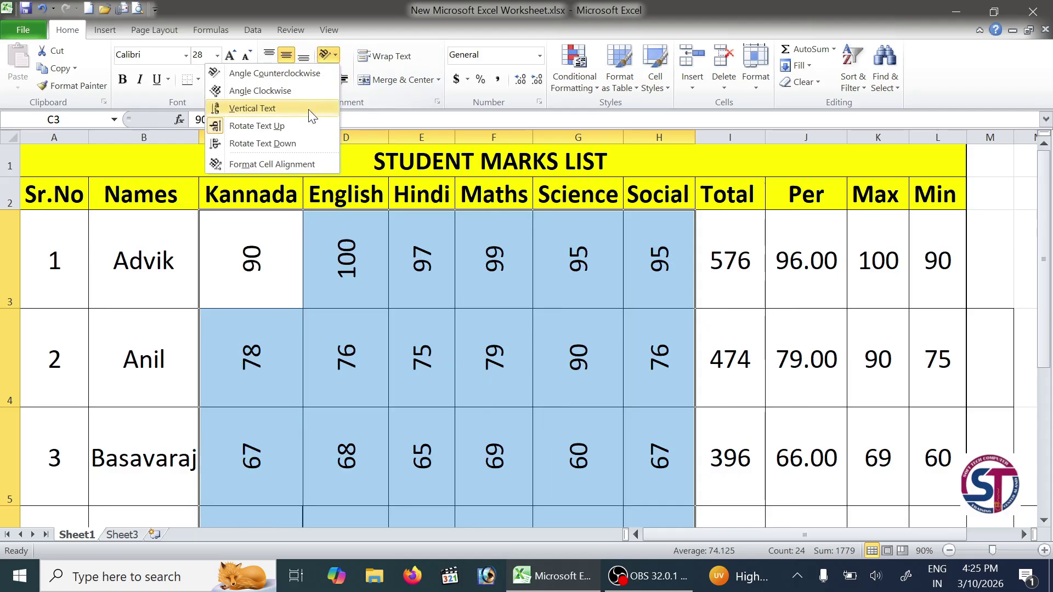
pyautogui.click(295, 142)
# Set the text orientation of the marks in C3:H6 to 0 degrees through the Format Cell Alignment settings
pyautogui.click(335, 54)
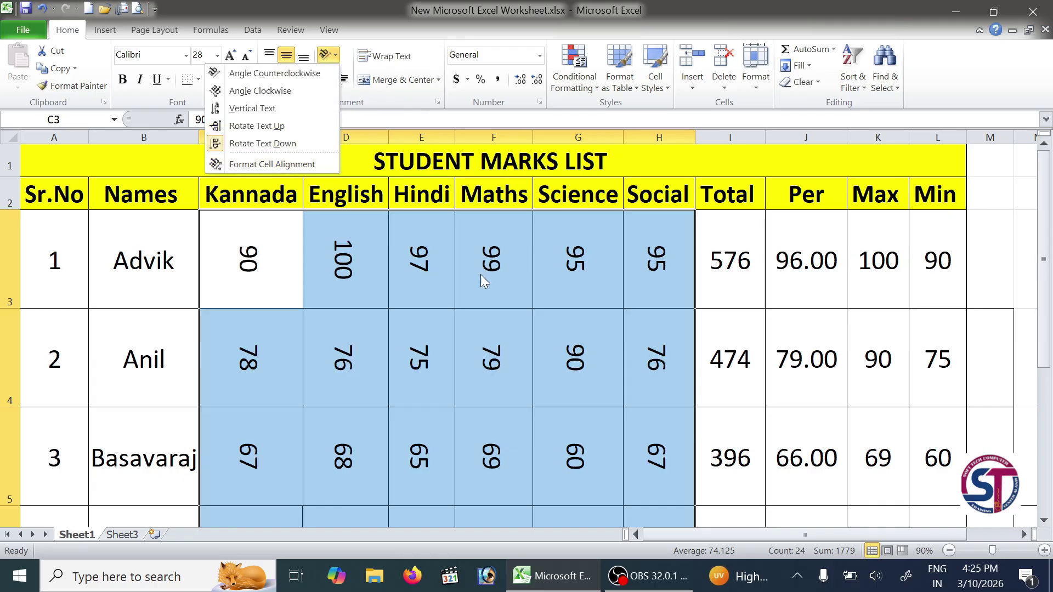
pyautogui.click(268, 164)
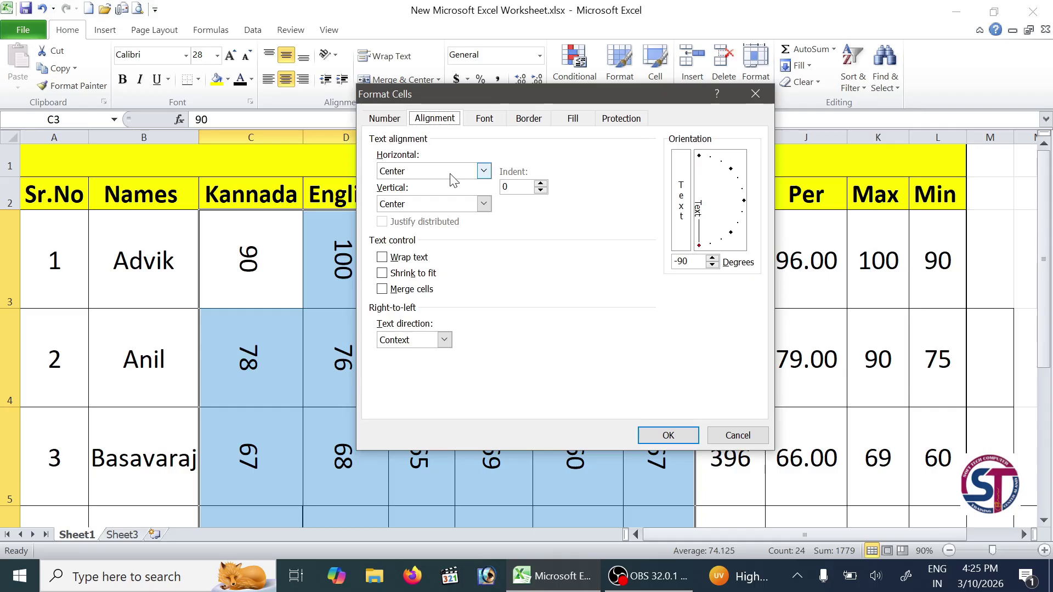
pyautogui.moveTo(702, 248)
pyautogui.mouseDown()
pyautogui.moveTo(731, 233)
pyautogui.moveTo(741, 207)
pyautogui.moveTo(701, 253)
pyautogui.moveTo(742, 201)
pyautogui.mouseUp()
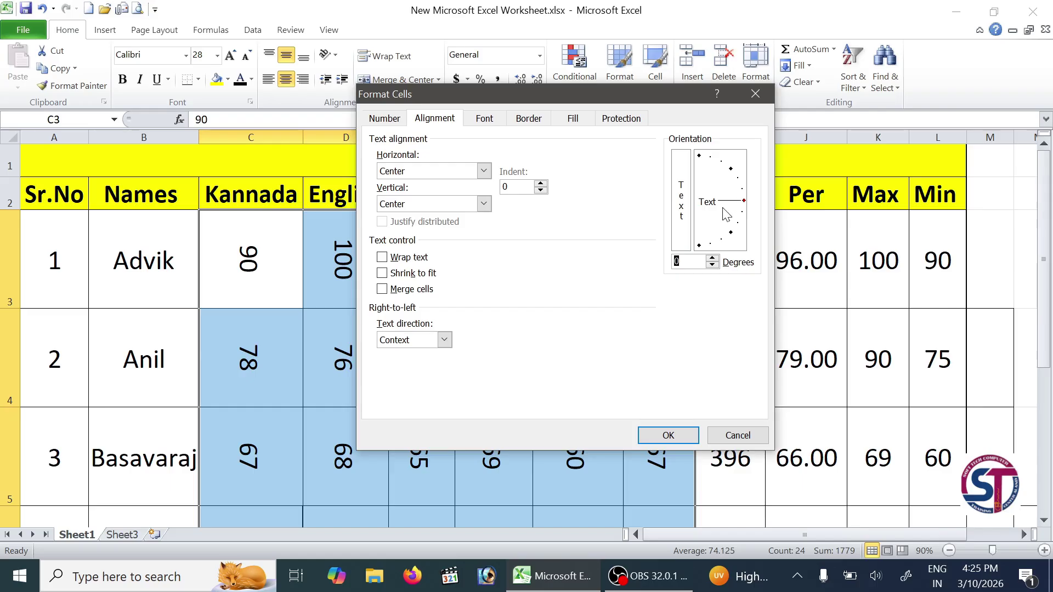
pyautogui.click(670, 437)
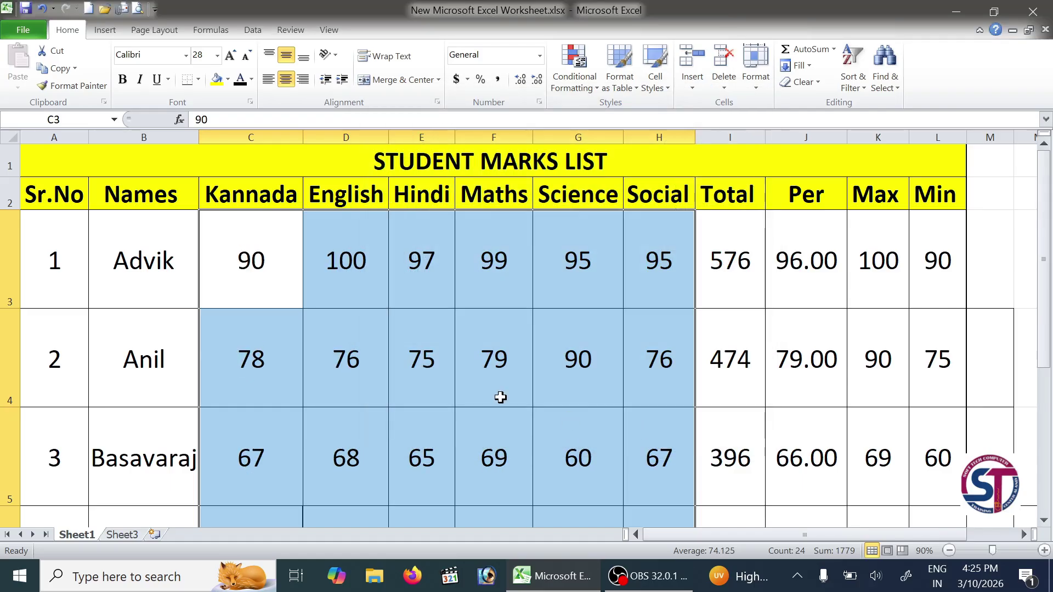
# Undo the orientation and row height changes made to the marks table
pyautogui.scroll(-2, 612, 294)
pyautogui.scroll(2, 609, 302)
pyautogui.scroll(-1, 608, 307)
pyautogui.scroll(1, 608, 309)
pyautogui.click(42, 10)
pyautogui.click(41, 10)
pyautogui.click(41, 9)
pyautogui.click(42, 9)
# Open the Format Cells settings for A3:L7, try the Number category and set the number format to General
pyautogui.click(337, 51)
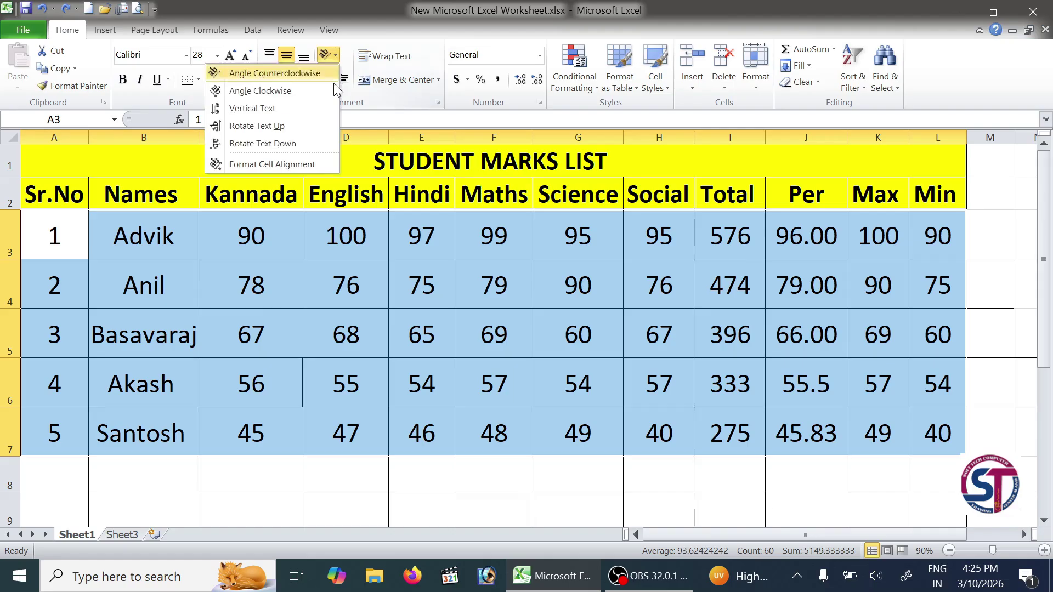
pyautogui.click(284, 160)
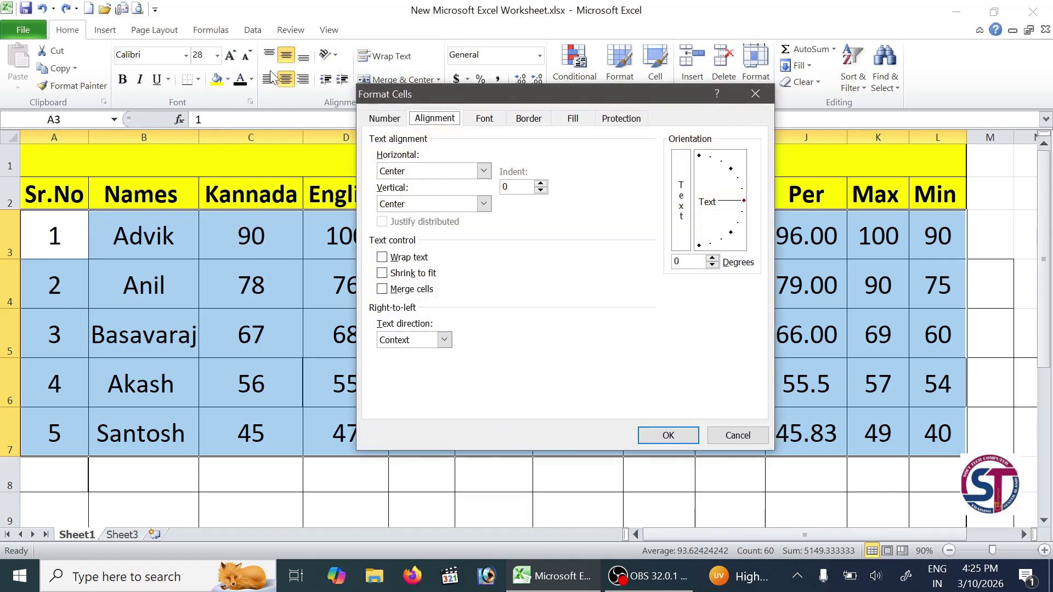
pyautogui.moveTo(563, 104); pyautogui.dragTo(686, 195)
pyautogui.click(506, 209)
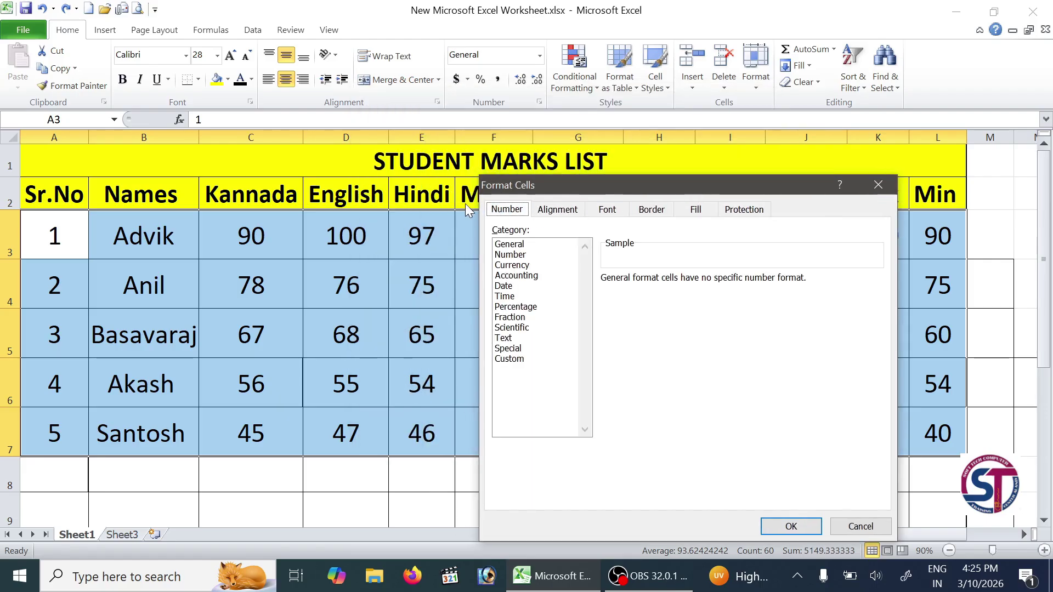
pyautogui.click(509, 247)
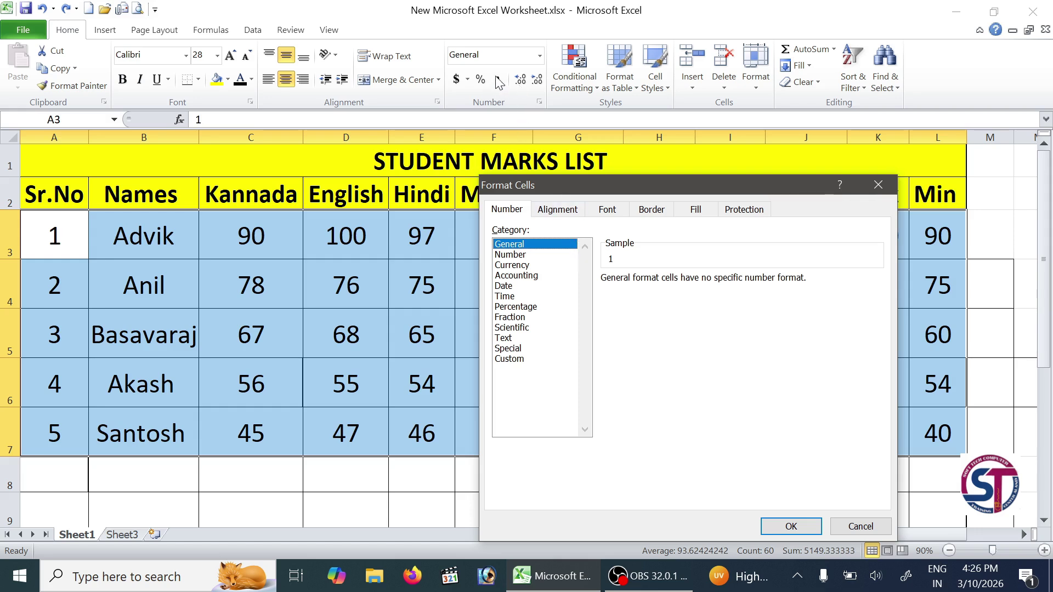
pyautogui.click(515, 255)
pyautogui.click(526, 244)
# Review the horizontal alignment and orientation options, and choose the Cambria (Headings) font for A3:L7
pyautogui.click(550, 212)
pyautogui.click(607, 262)
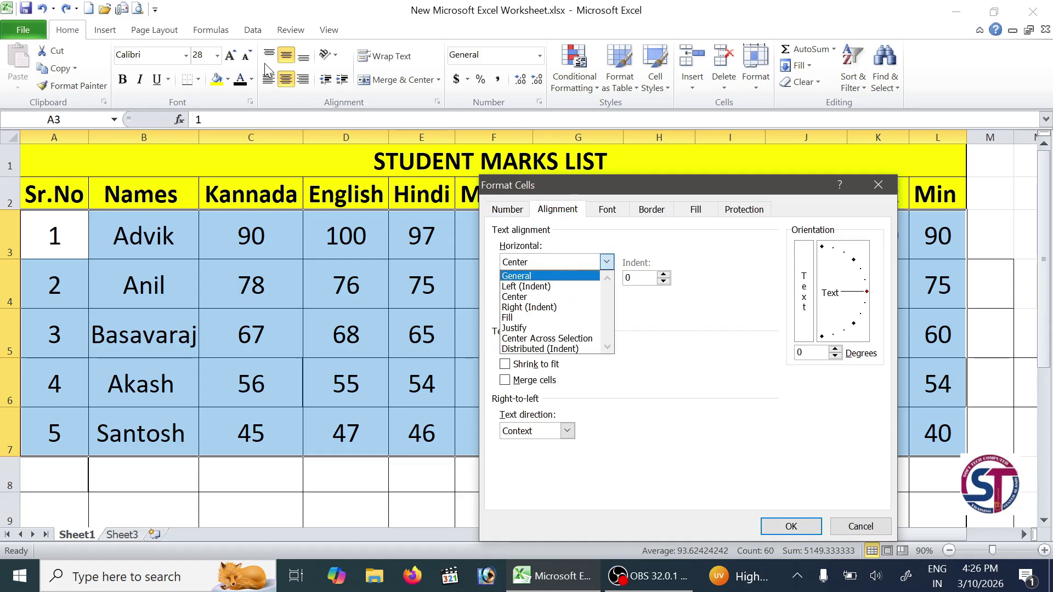
pyautogui.click(682, 328)
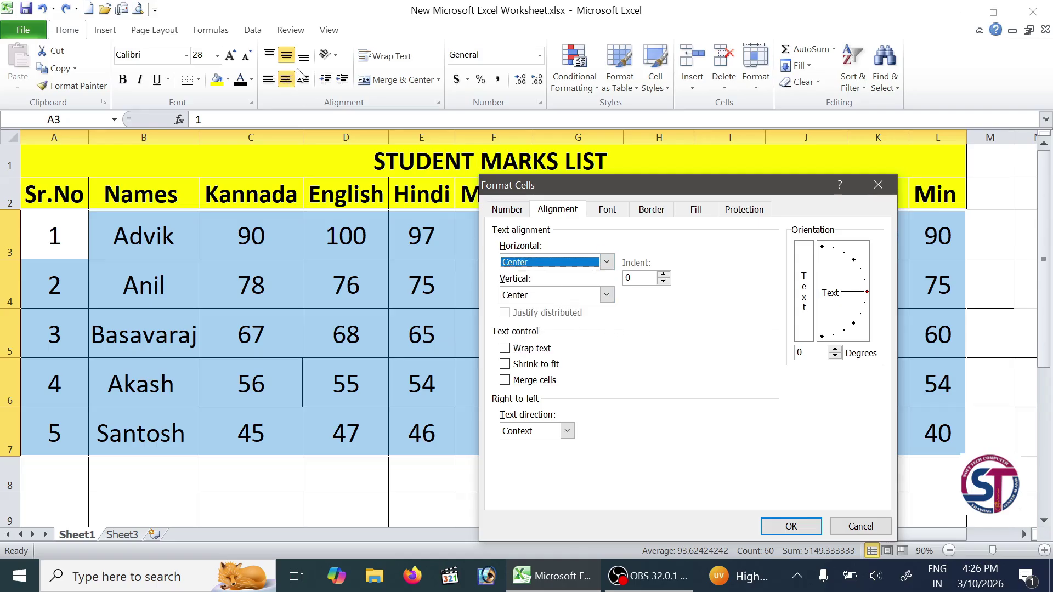
pyautogui.moveTo(866, 291)
pyautogui.mouseDown()
pyautogui.moveTo(849, 320)
pyautogui.moveTo(862, 293)
pyautogui.moveTo(853, 267)
pyautogui.moveTo(859, 298)
pyautogui.mouseUp()
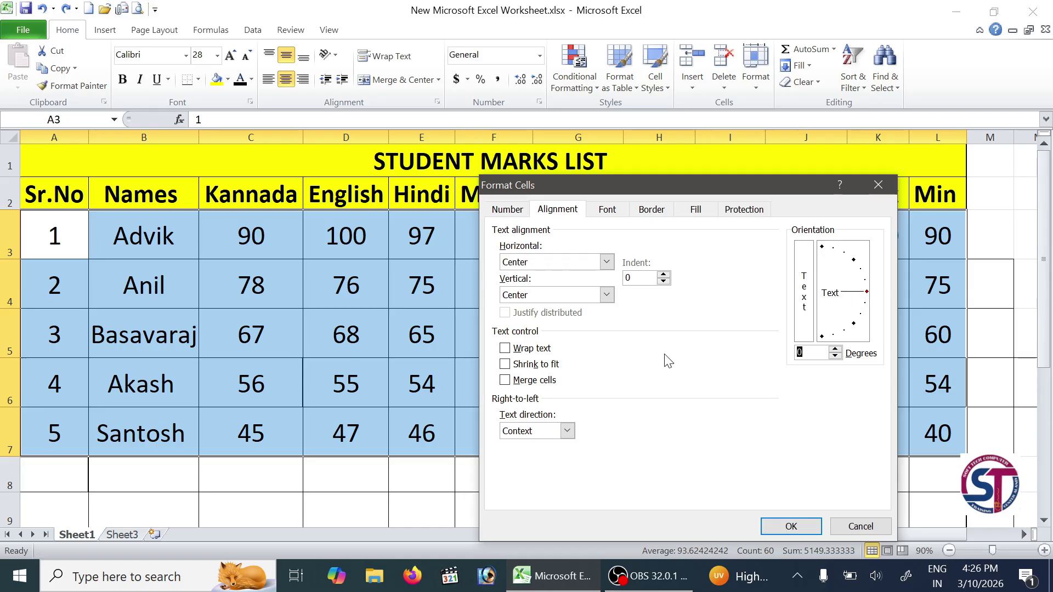
pyautogui.click(607, 210)
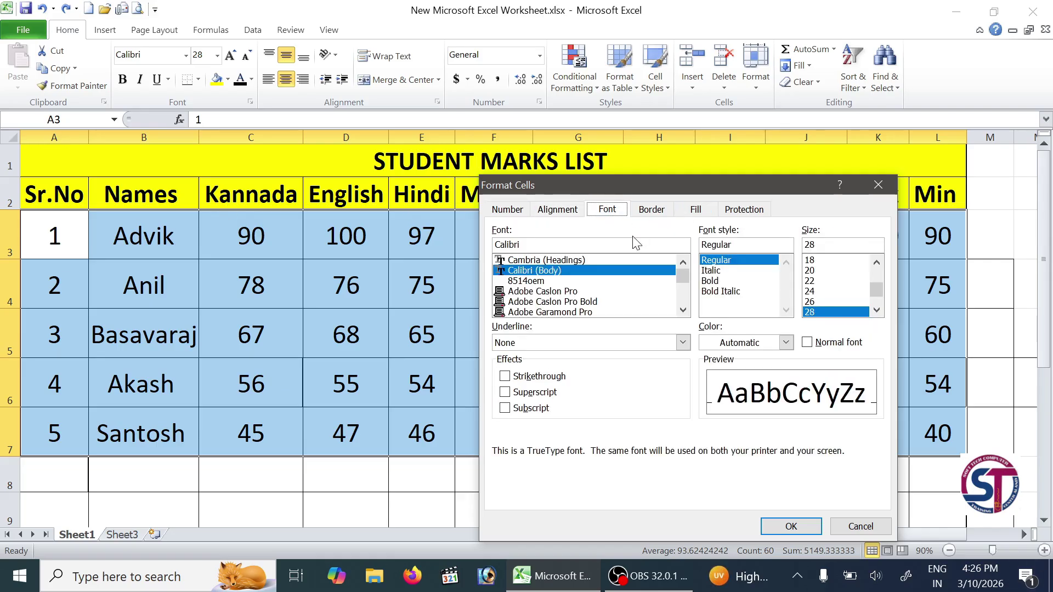
pyautogui.click(515, 260)
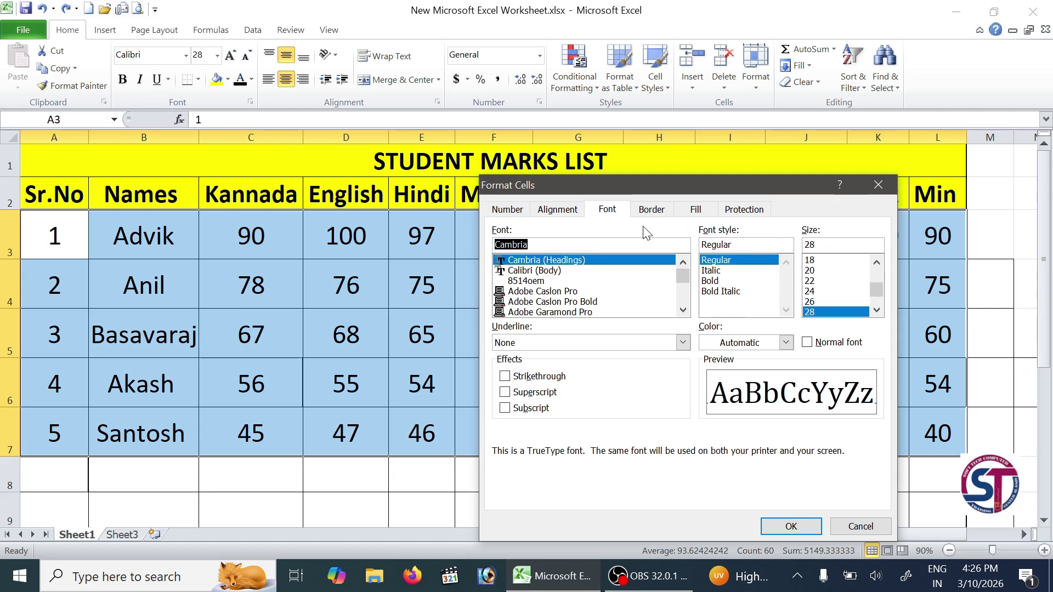
# Try several border line styles for A3:L7 and choose a dark red double line
pyautogui.click(659, 215)
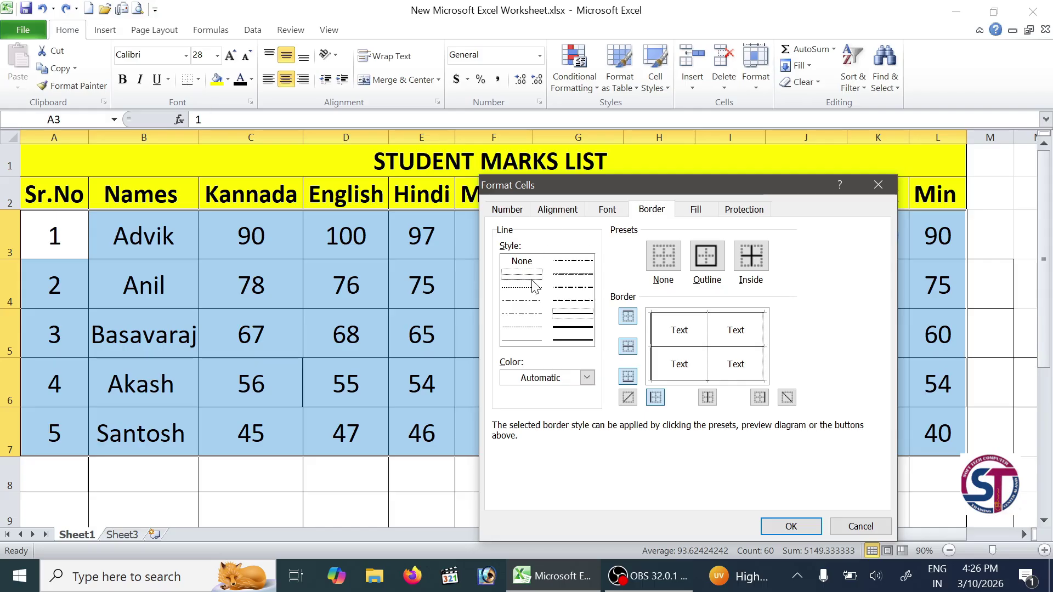
pyautogui.click(528, 314)
pyautogui.click(573, 326)
pyautogui.click(591, 340)
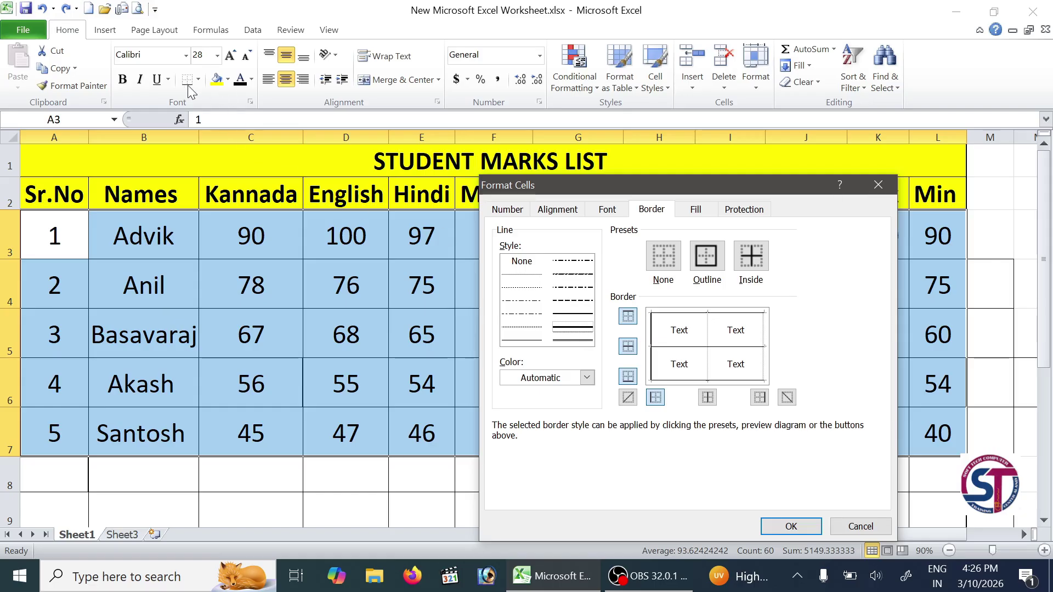
pyautogui.click(586, 377)
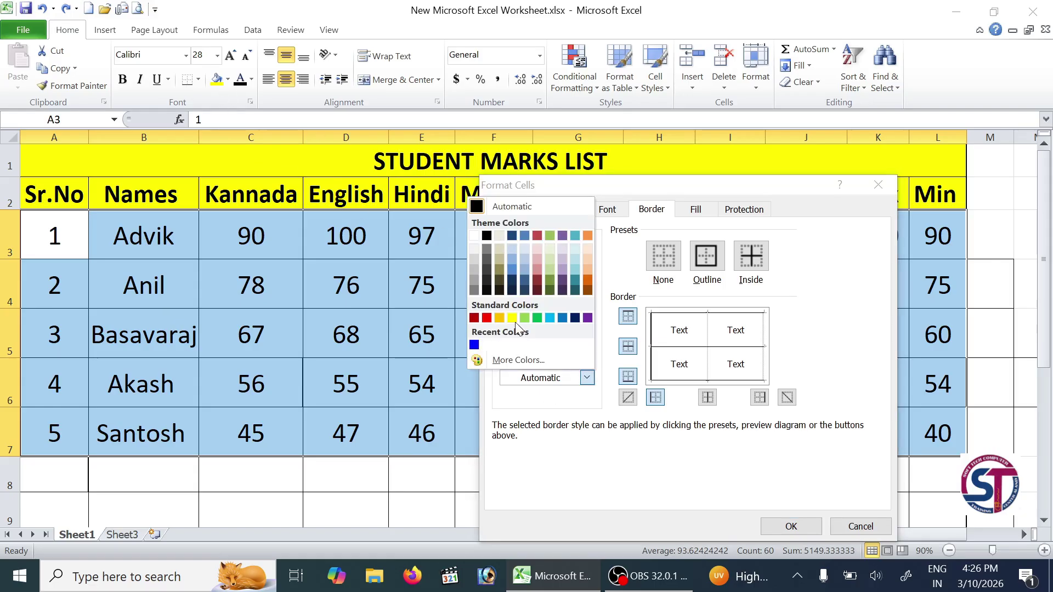
pyautogui.click(474, 318)
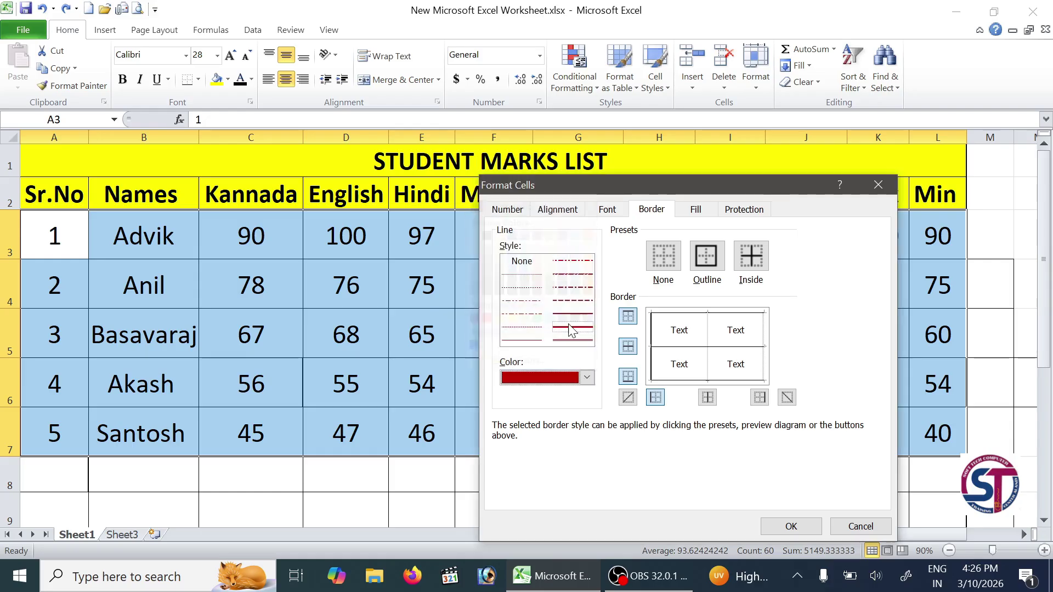
pyautogui.click(570, 334)
pyautogui.click(575, 340)
# Add the chosen line to all outer and inner borders of A3:L7 and apply the cell formatting
pyautogui.click(679, 317)
pyautogui.click(678, 347)
pyautogui.click(656, 346)
pyautogui.click(711, 344)
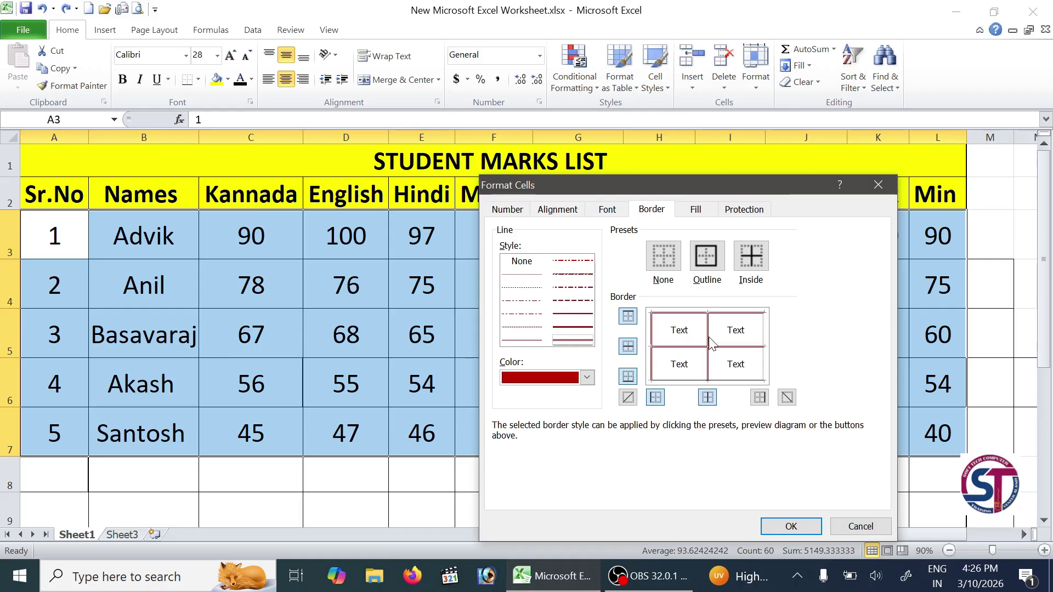
pyautogui.click(764, 343)
pyautogui.click(744, 380)
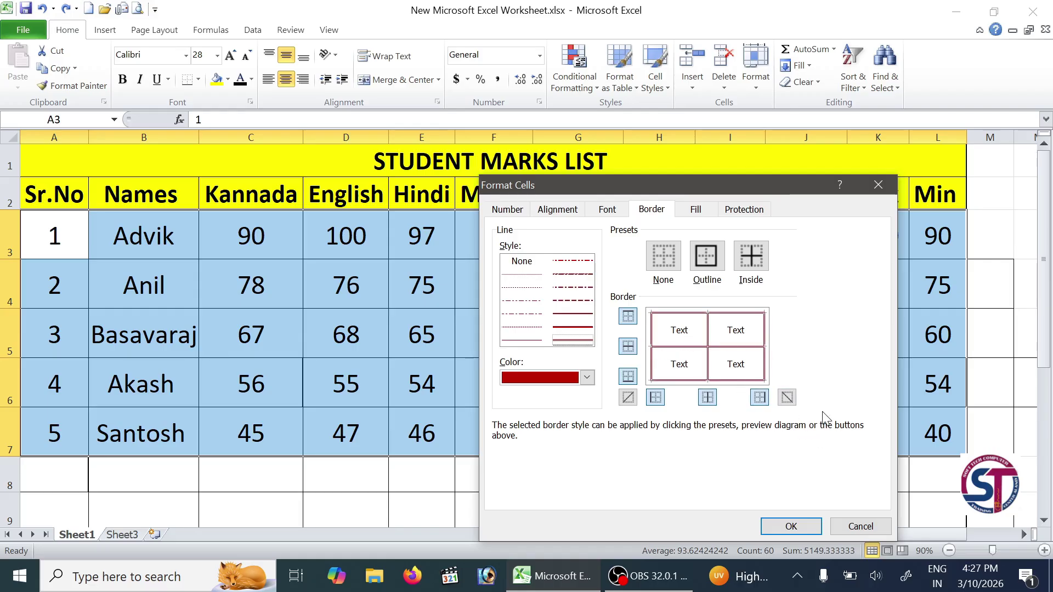
pyautogui.click(806, 526)
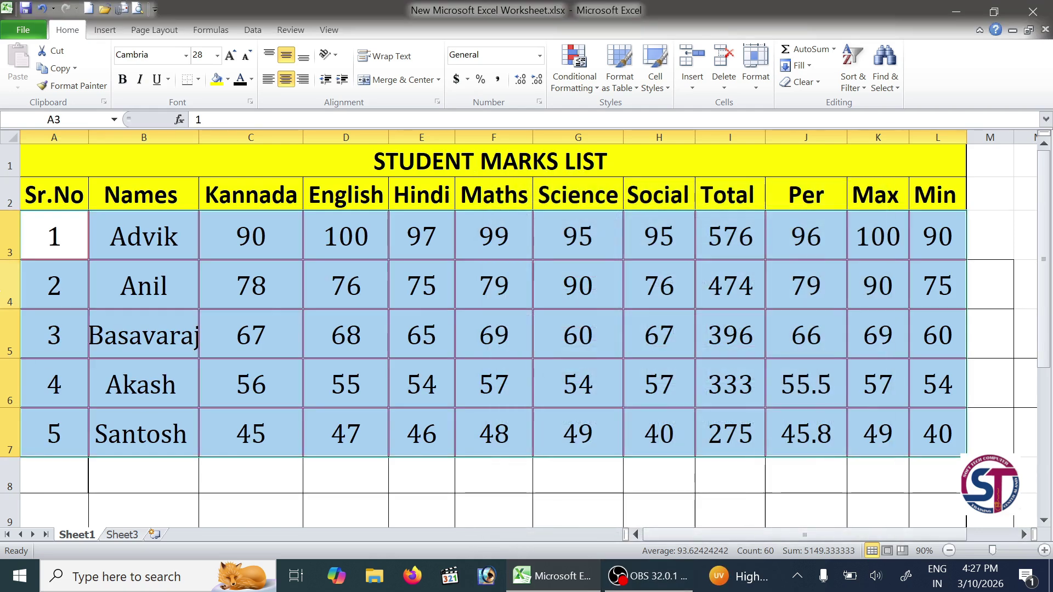
# Inspect the formatted table, reselect A3:L7 and undo the number format, font and border changes
pyautogui.click(383, 341)
pyautogui.scroll(-2, 552, 331)
pyautogui.scroll(2, 536, 315)
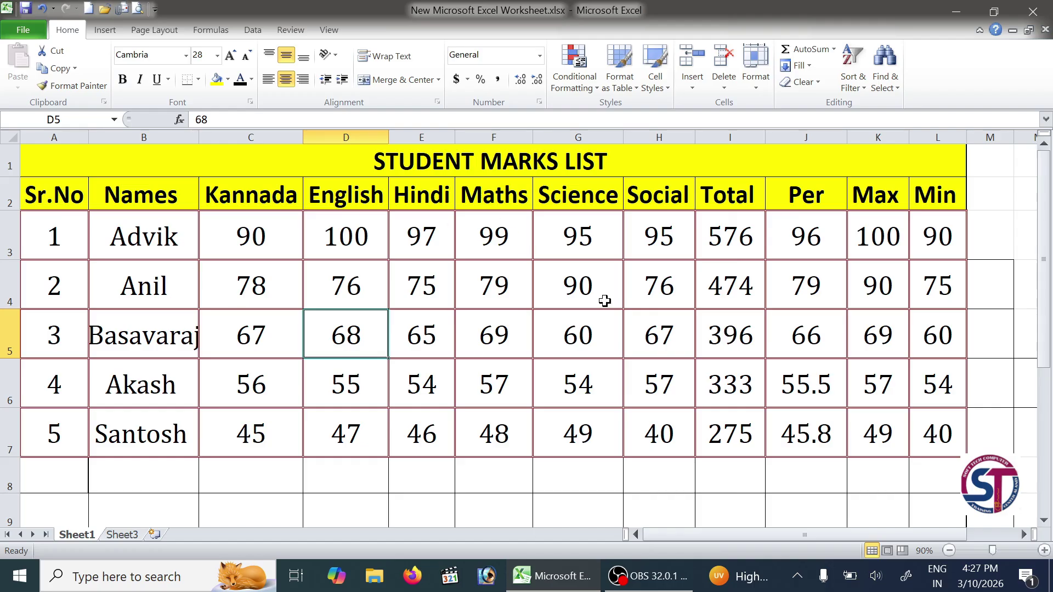
pyautogui.moveTo(72, 234); pyautogui.dragTo(938, 444)
pyautogui.click(42, 9)
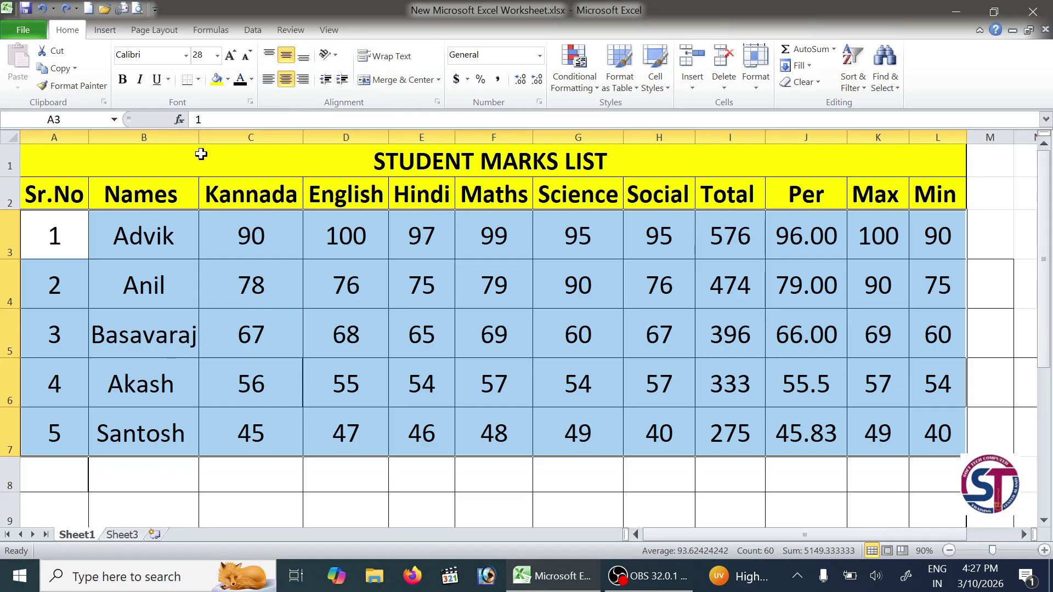
# Extend the student name in cell B4 by adding a second name after the existing one
pyautogui.doubleClick(183, 242)
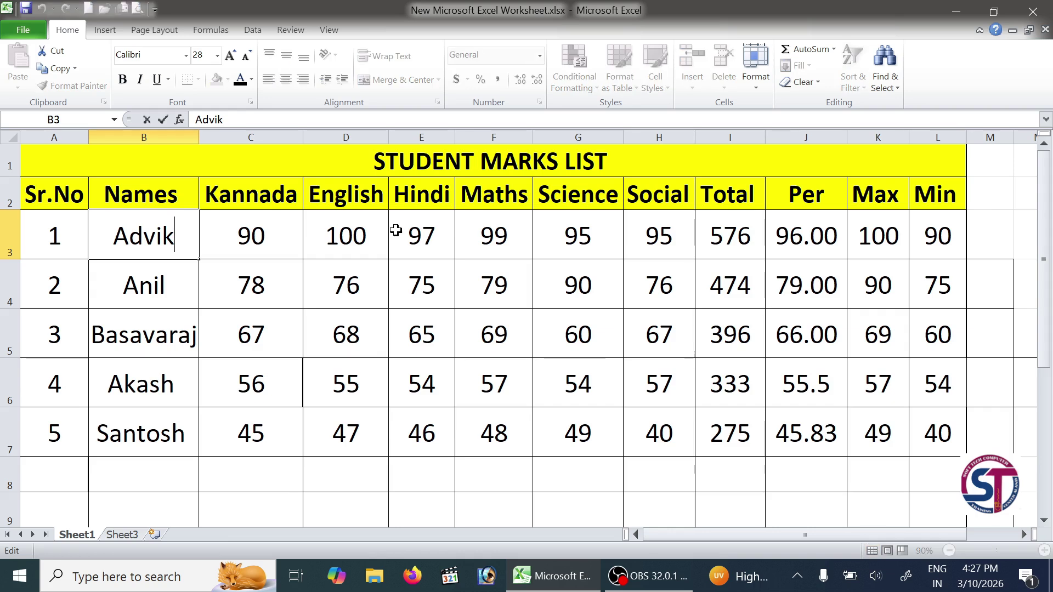
pyautogui.click(247, 275)
pyautogui.doubleClick(167, 277)
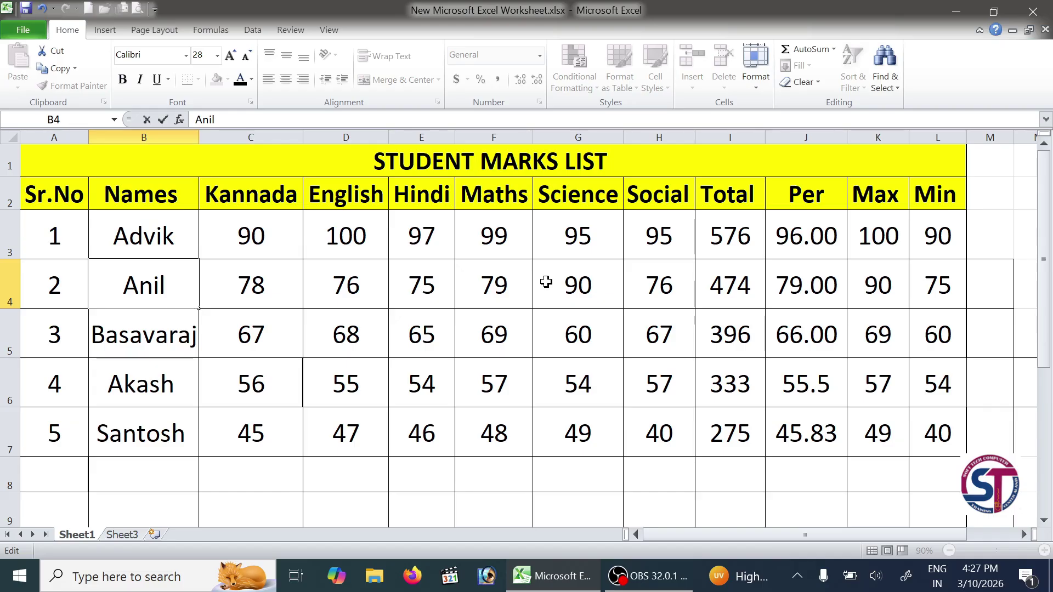
pyautogui.write('Santosh')
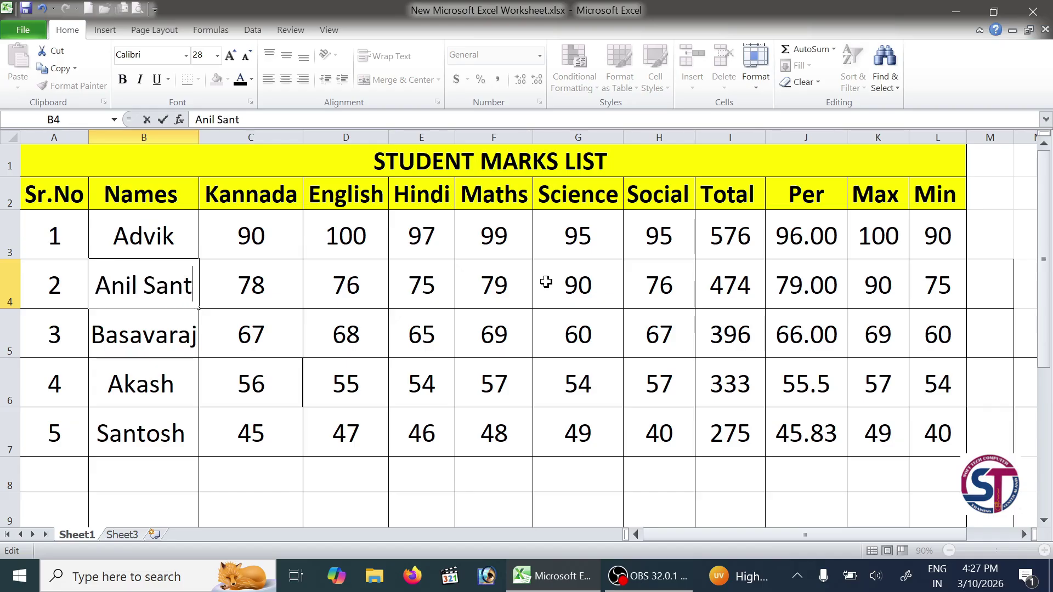
pyautogui.press('BackSpace')
pyautogui.press('BackSpace')
pyautogui.press('BackSpace')
pyautogui.press('BackSpace')
pyautogui.press('BackSpace')
pyautogui.press('BackSpace')
pyautogui.press('BackSpace')
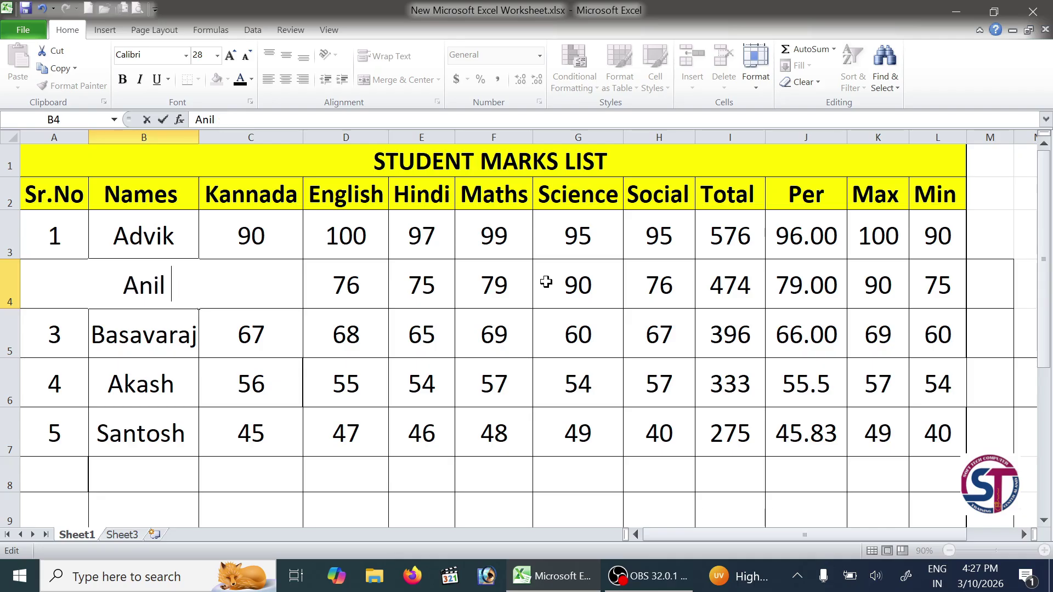
pyautogui.write('Santosh')
pyautogui.press('Return')
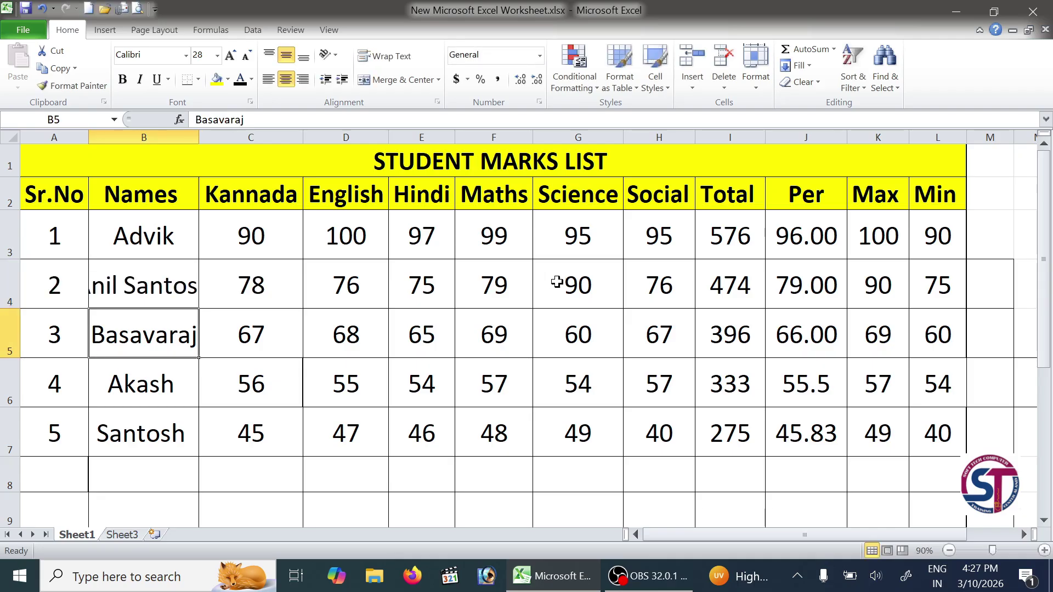
# Wrap the text of the extended student name in cell B4
pyautogui.click(149, 293)
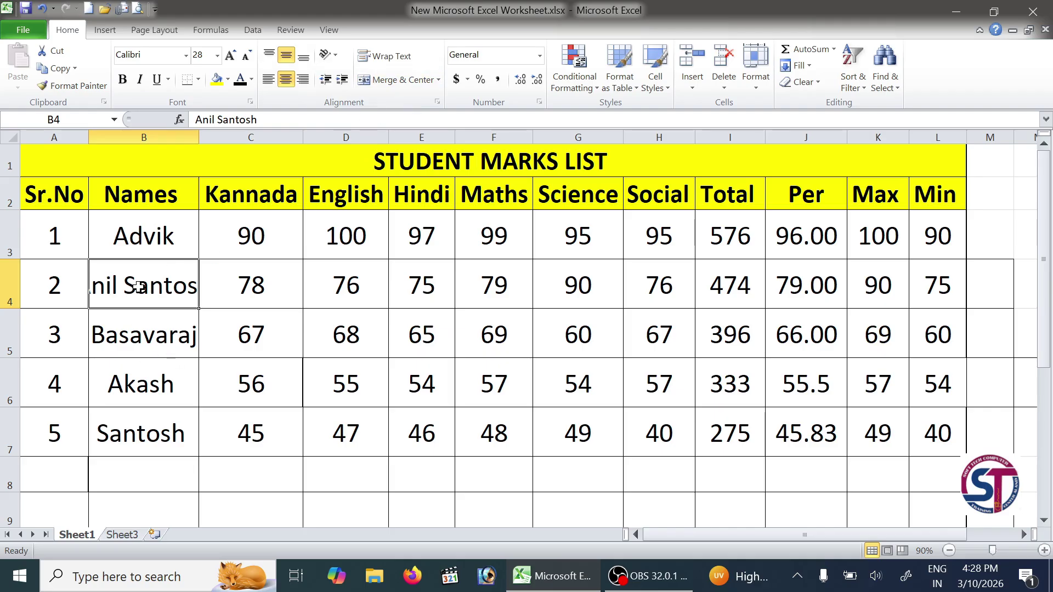
pyautogui.click(397, 60)
pyautogui.click(202, 317)
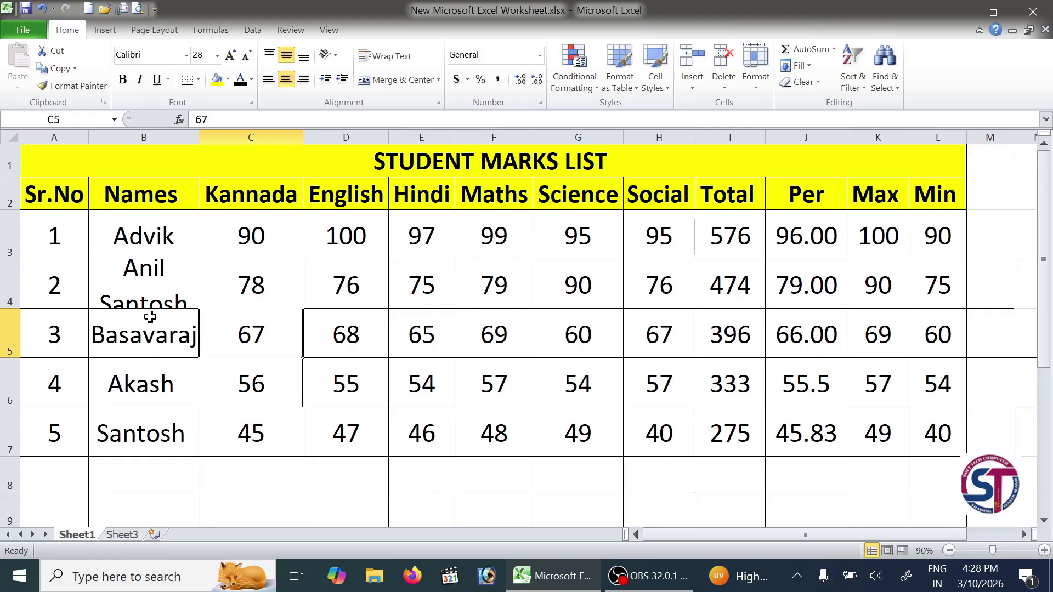
# Increase the height of row 4 to make room for the wrapped two-line name
pyautogui.click(144, 296)
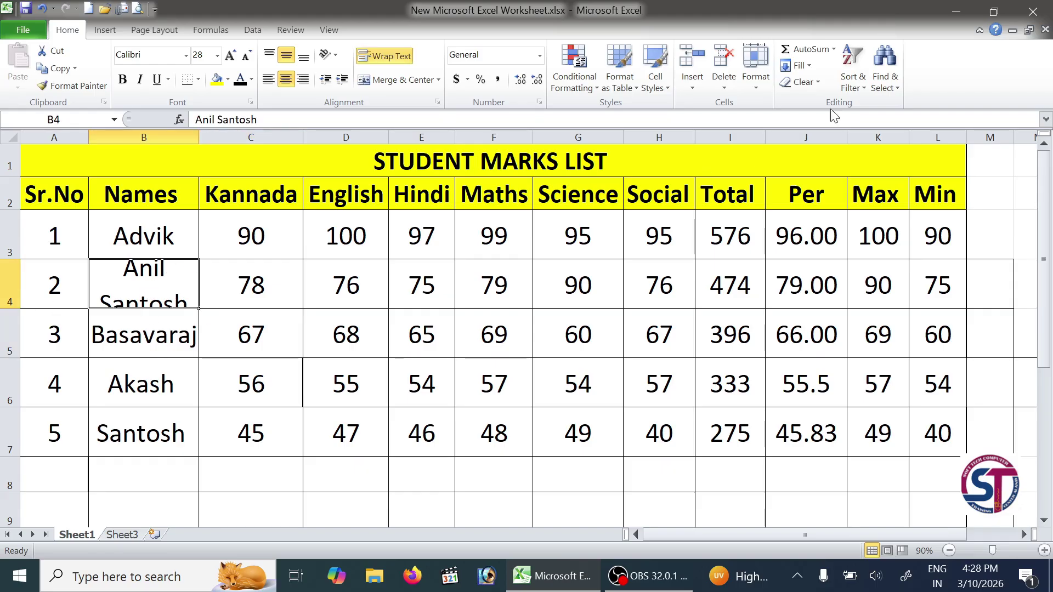
pyautogui.click(755, 91)
pyautogui.click(735, 122)
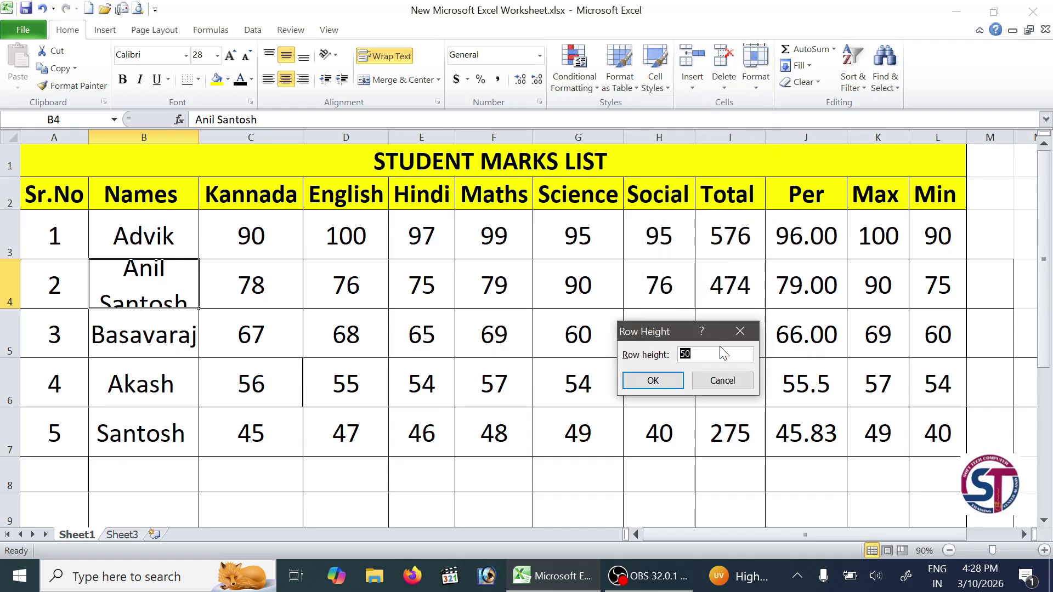
pyautogui.click(660, 380)
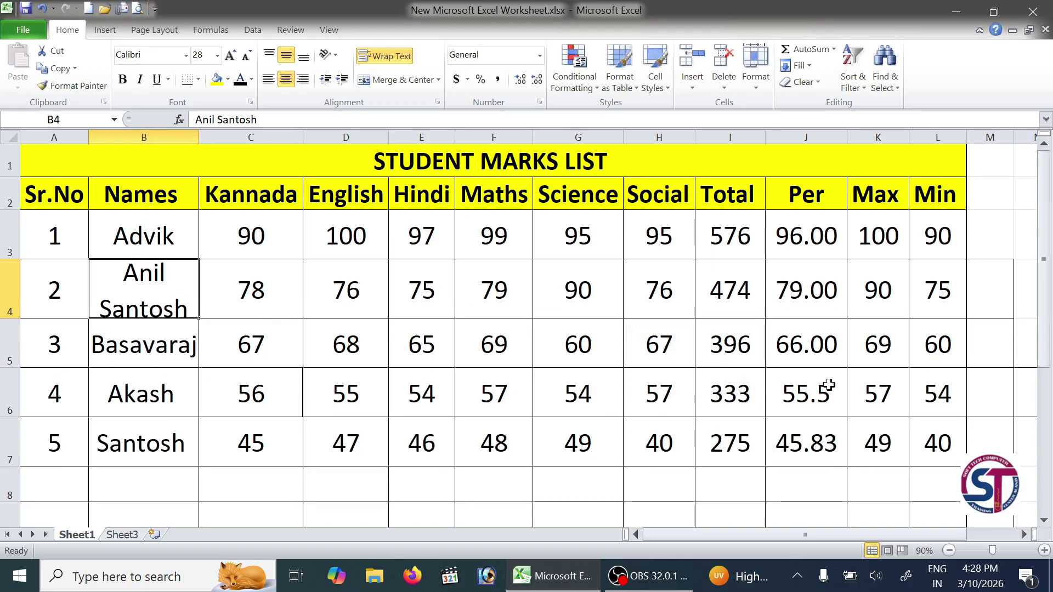
pyautogui.click(296, 339)
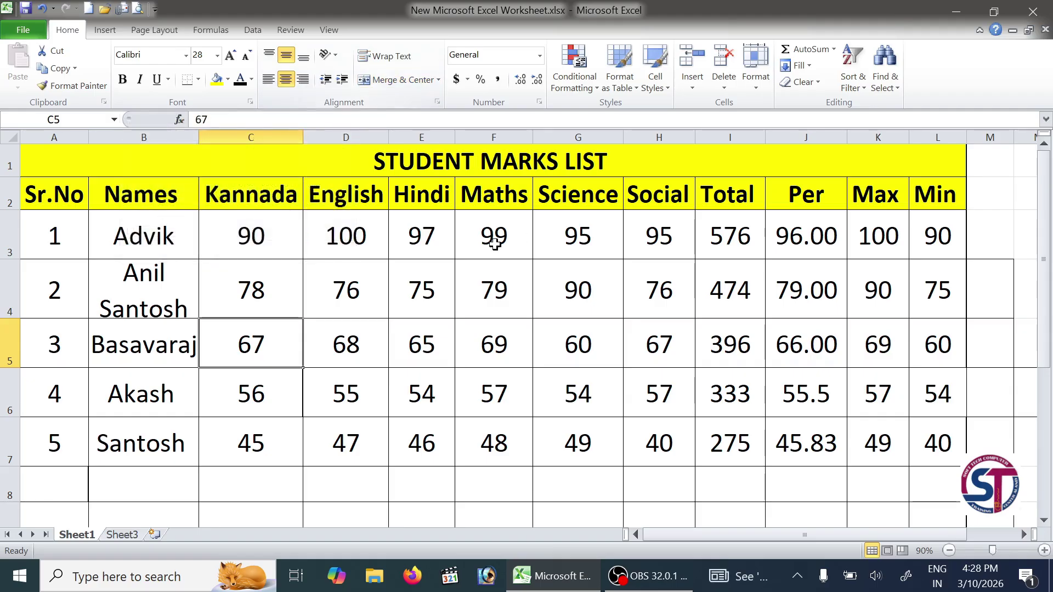
# Check the merged title in row 1, try merging and centering A10:L10, and undo the merge
pyautogui.scroll(-3, 553, 253)
pyautogui.scroll(3, 553, 254)
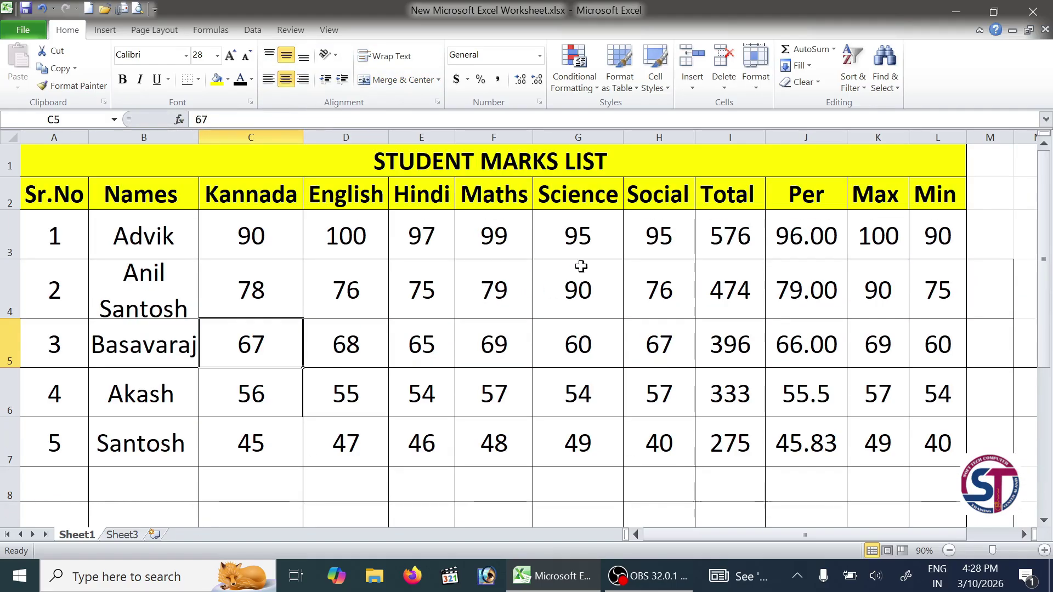
pyautogui.click(590, 153)
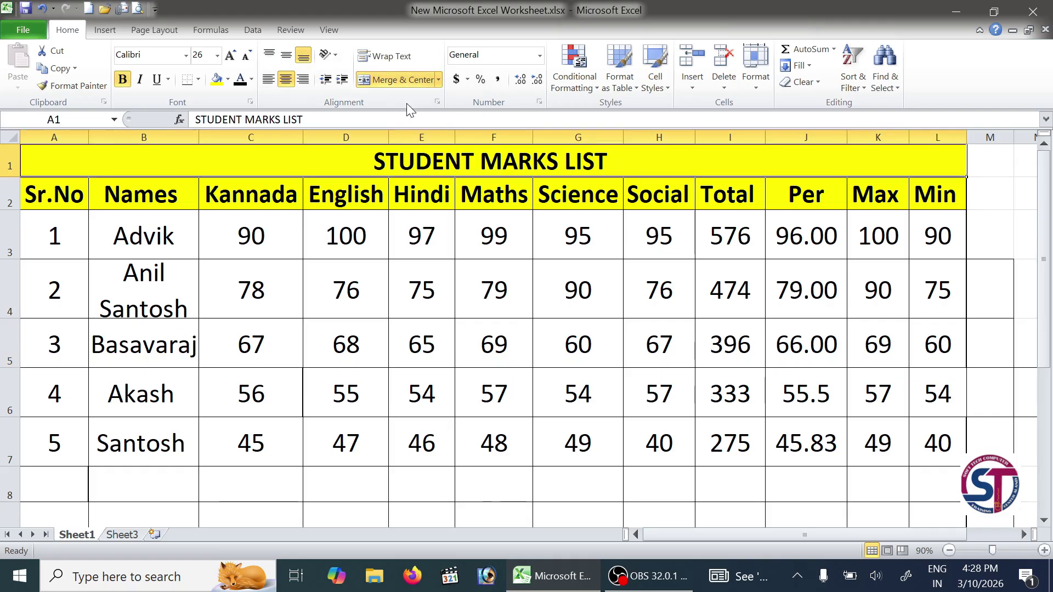
pyautogui.scroll(-4, 555, 249)
pyautogui.scroll(2, 479, 288)
pyautogui.moveTo(59, 283); pyautogui.dragTo(936, 287)
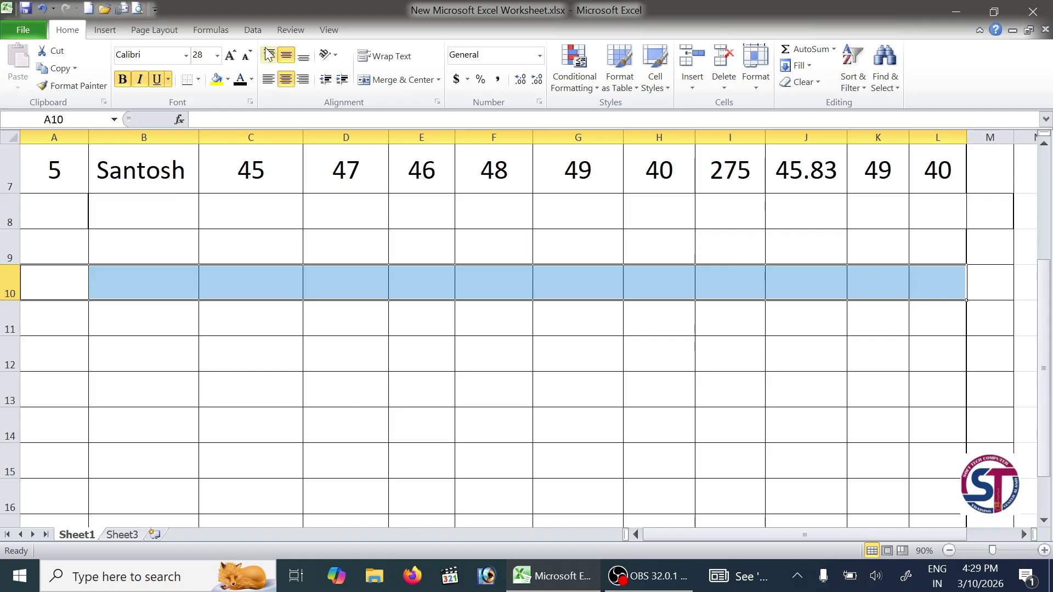
pyautogui.click(398, 84)
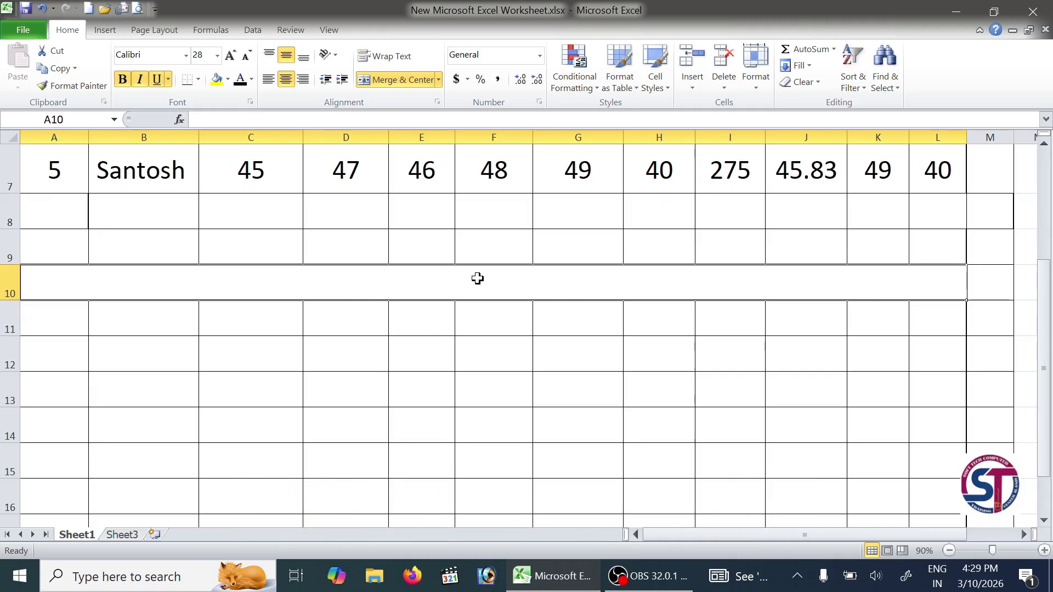
pyautogui.hotkey('ctrl', 'z')
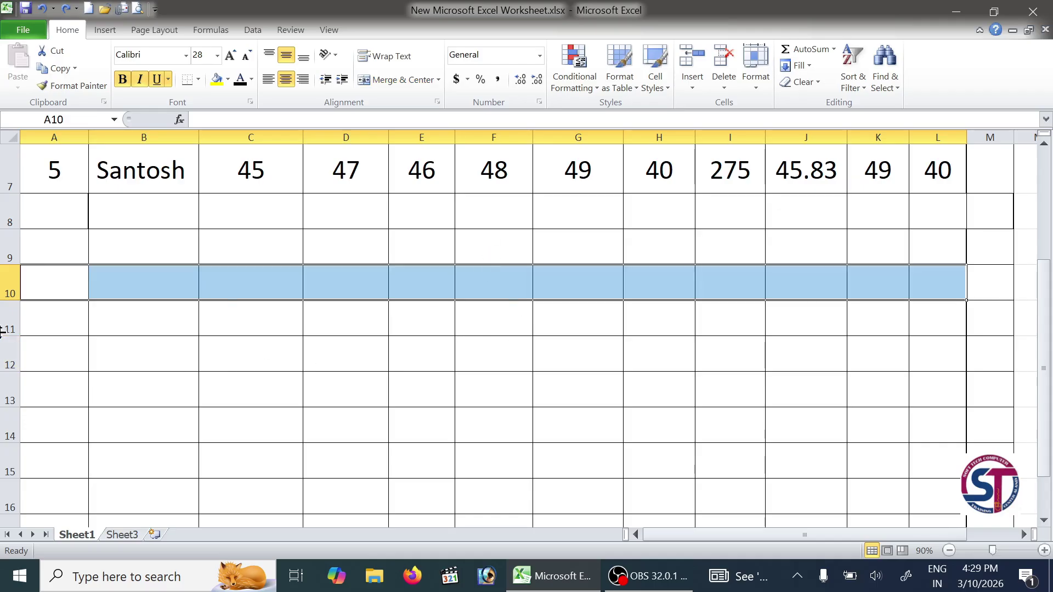
# Merge and center the block A10:L13 and enter "Student Marks List" in it
pyautogui.moveTo(65, 288); pyautogui.dragTo(931, 378)
pyautogui.click(398, 83)
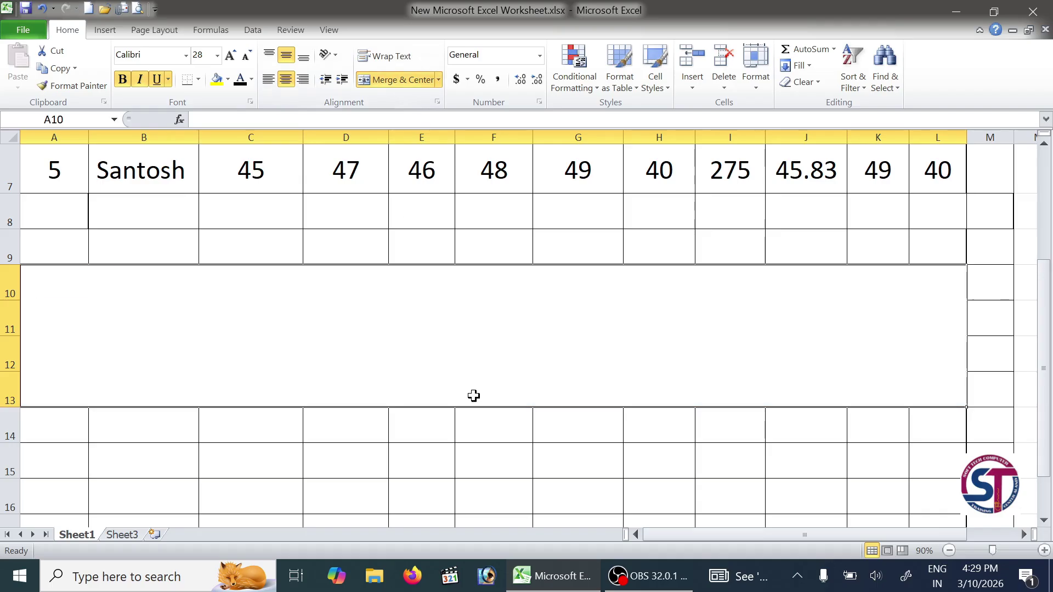
pyautogui.doubleClick(469, 340)
pyautogui.write('stu')
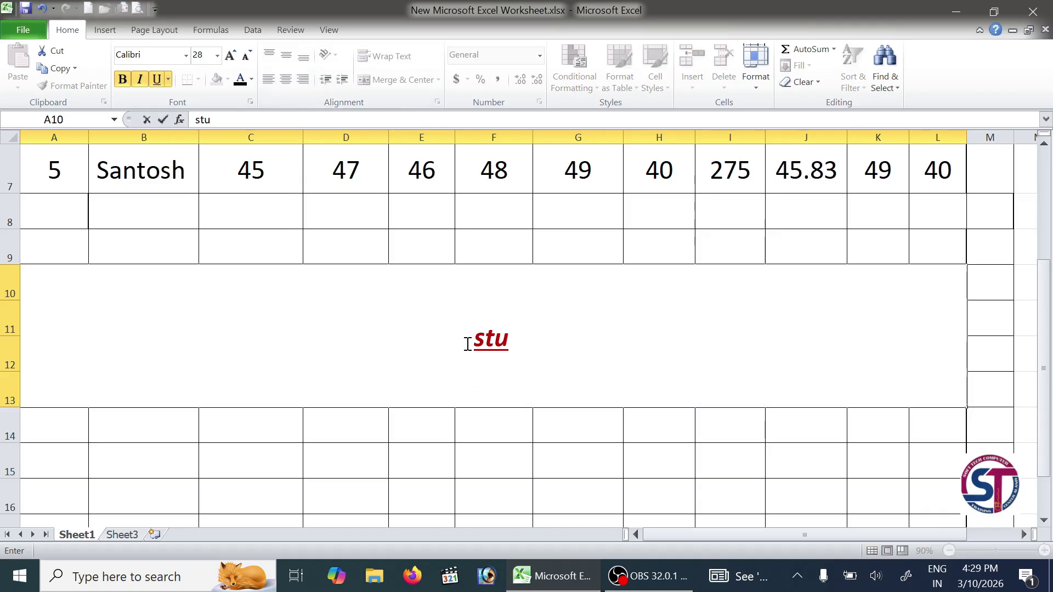
pyautogui.write('dent Marks List')
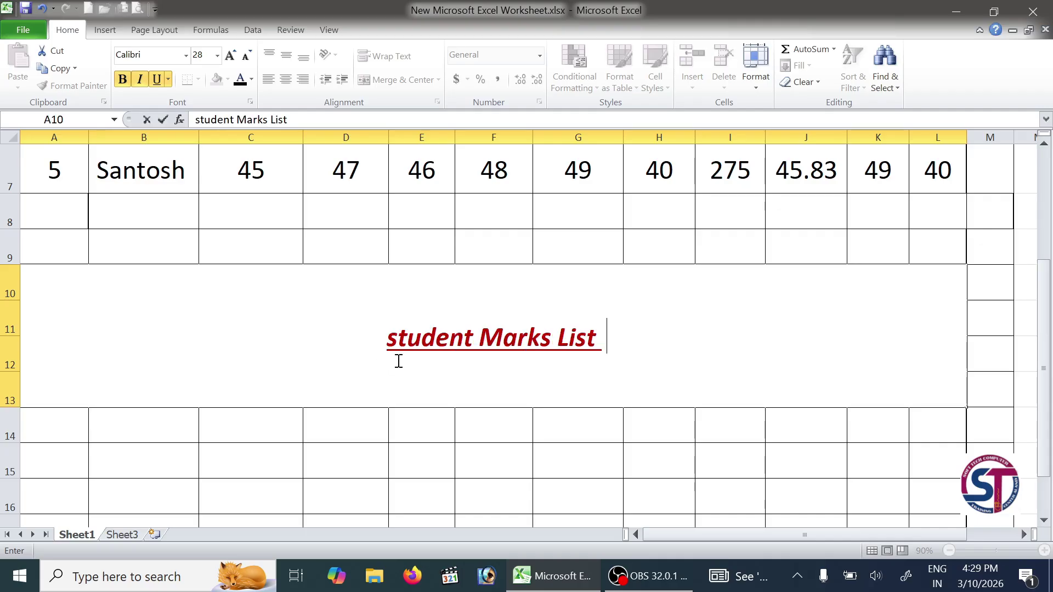
pyautogui.click(398, 332)
pyautogui.press('BackSpace')
pyautogui.write('S')
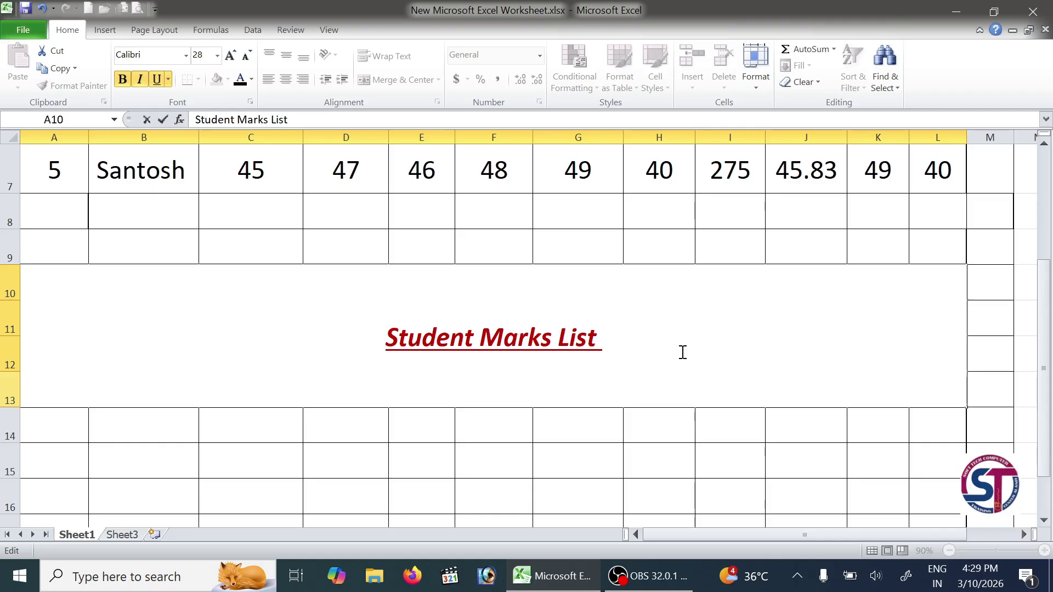
pyautogui.click(732, 459)
pyautogui.write('=')
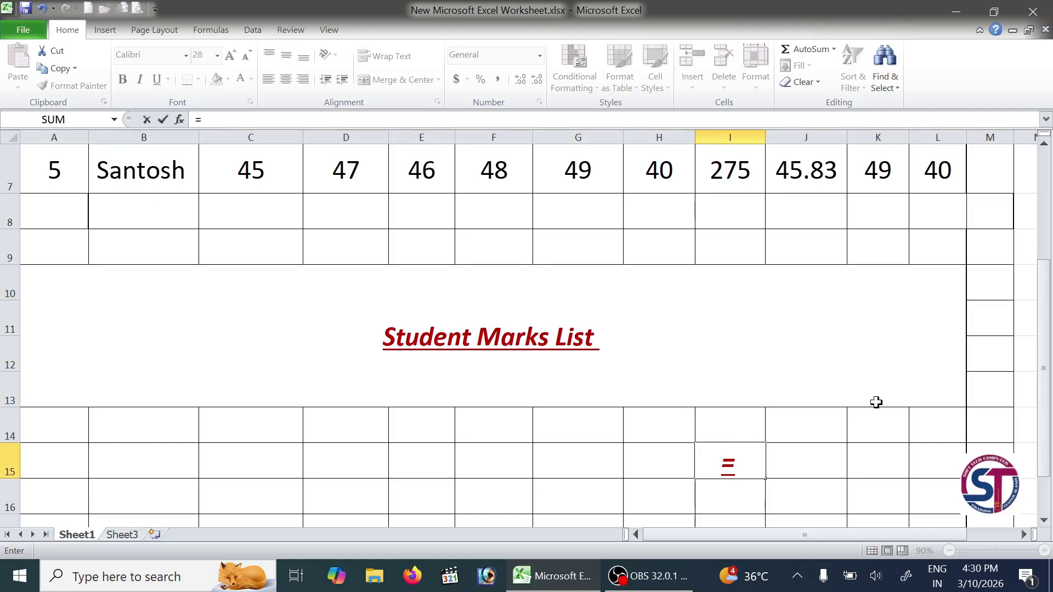
pyautogui.write('12')
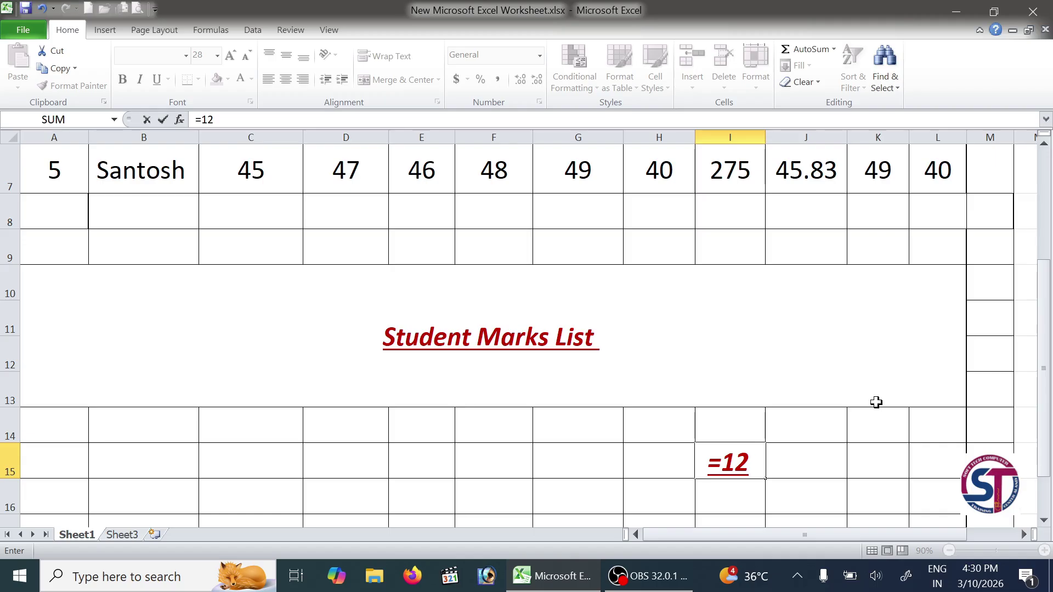
pyautogui.press('Escape')
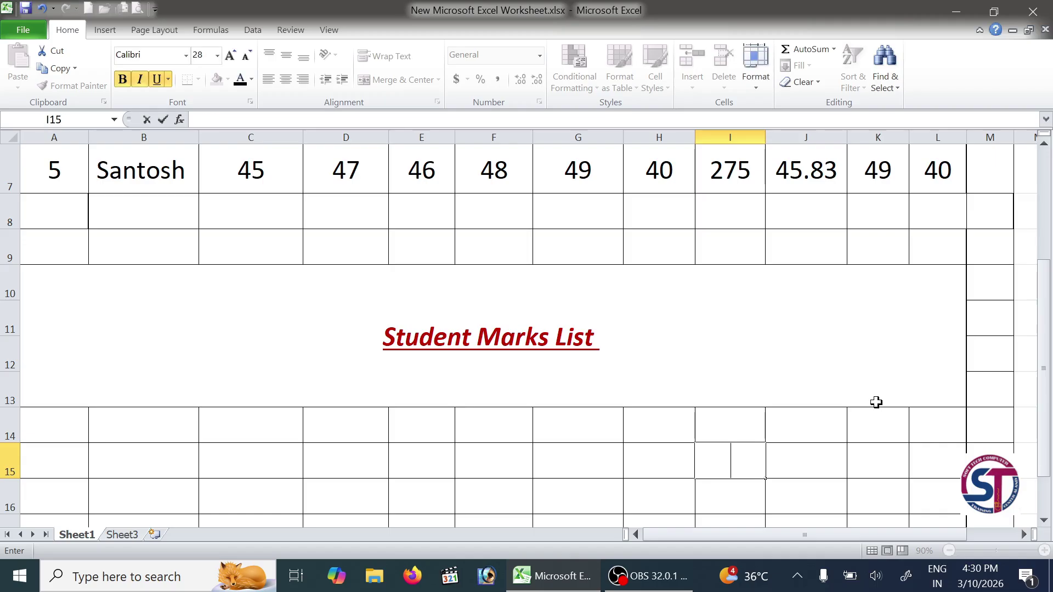
pyautogui.click(838, 455)
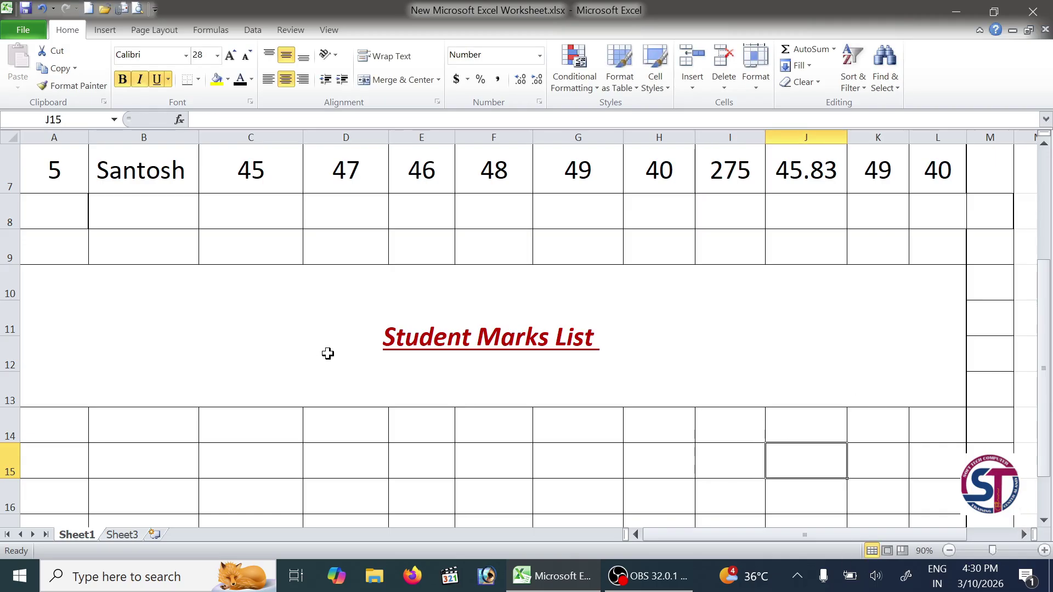
# Select the merged heading block A10:L13 and look over the available merge and unmerge options
pyautogui.click(55, 280)
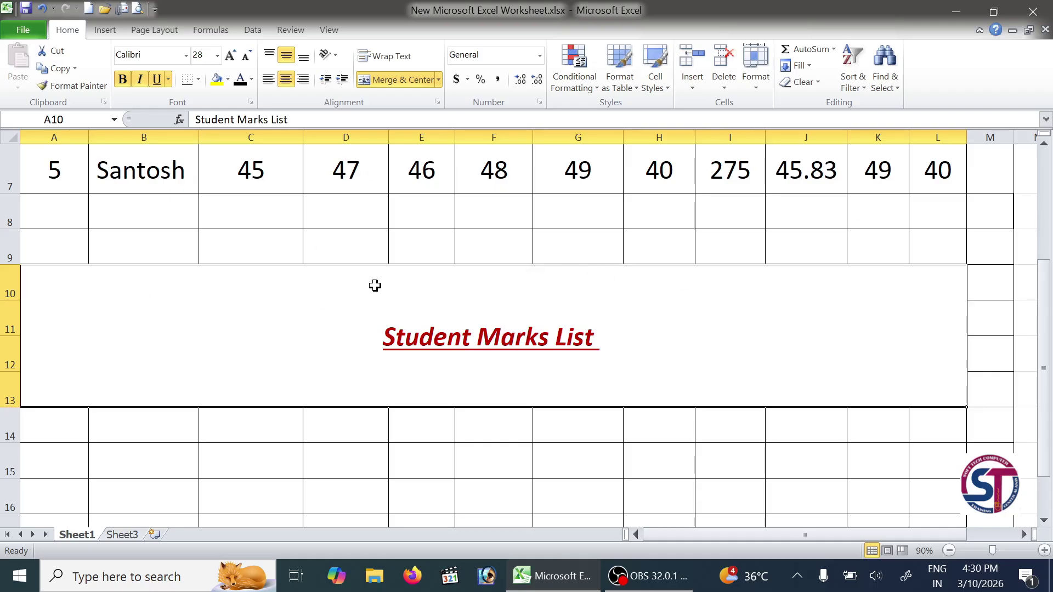
pyautogui.scroll(-2, 618, 315)
pyautogui.scroll(1, 619, 315)
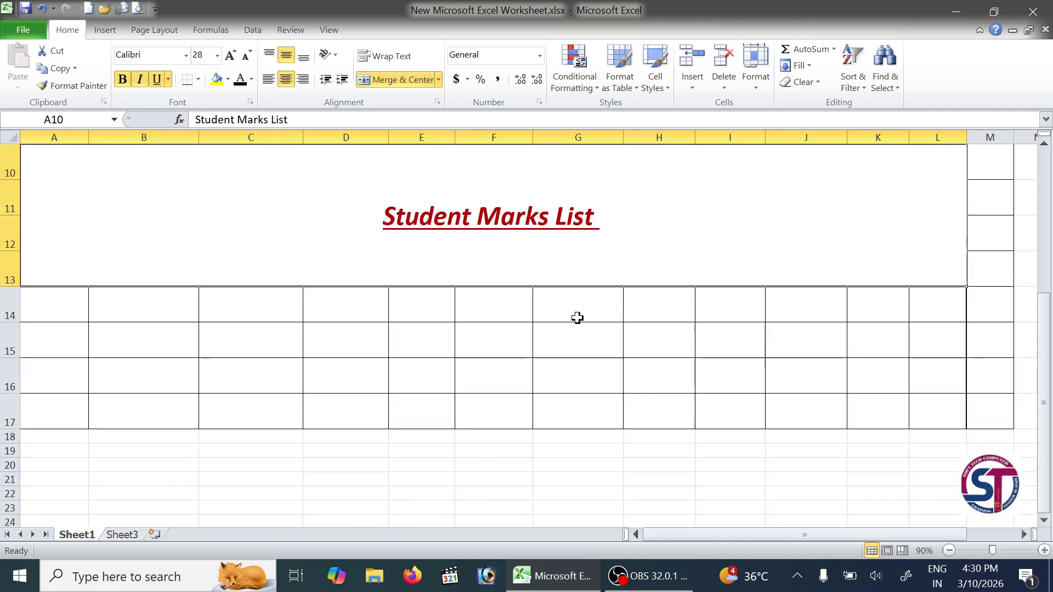
pyautogui.click(438, 79)
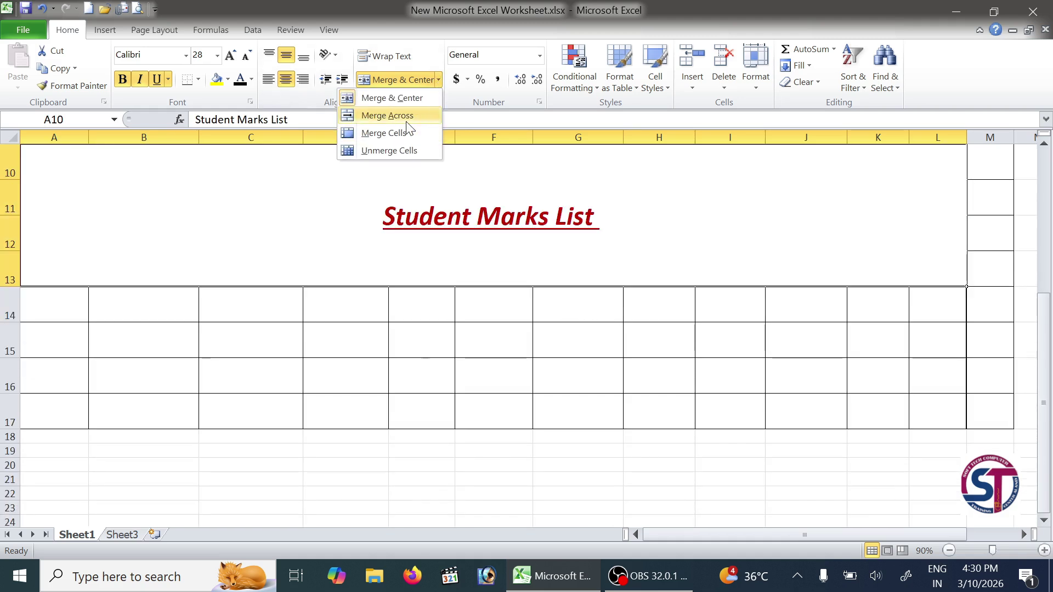
pyautogui.click(418, 360)
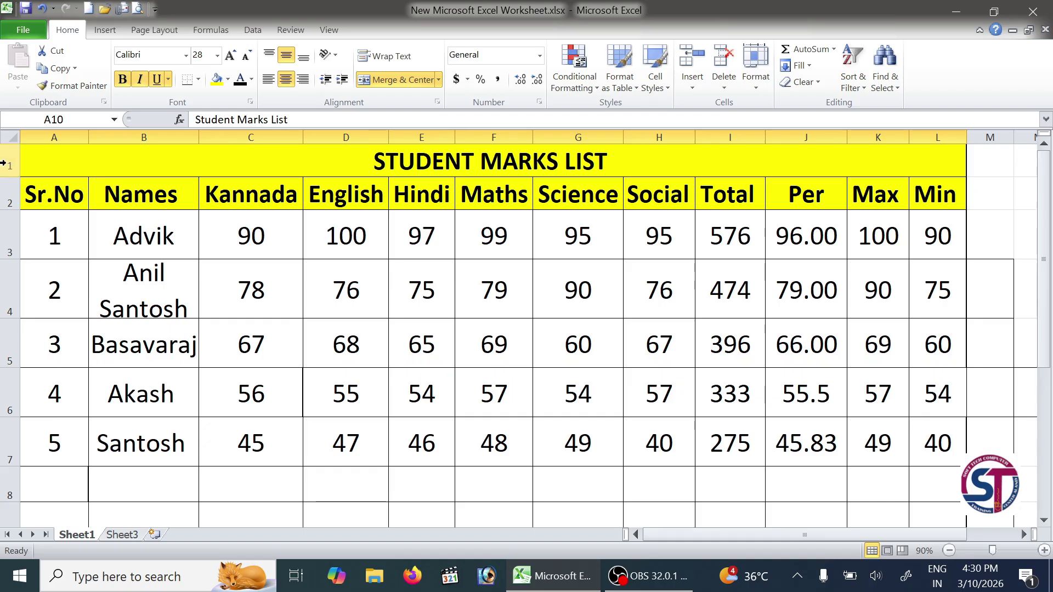
# Insert a blank row above the STUDENT MARKS LIST title and make it about twice as tall as the title row
pyautogui.click(3, 163)
pyautogui.rightClick(5, 163)
pyautogui.click(48, 264)
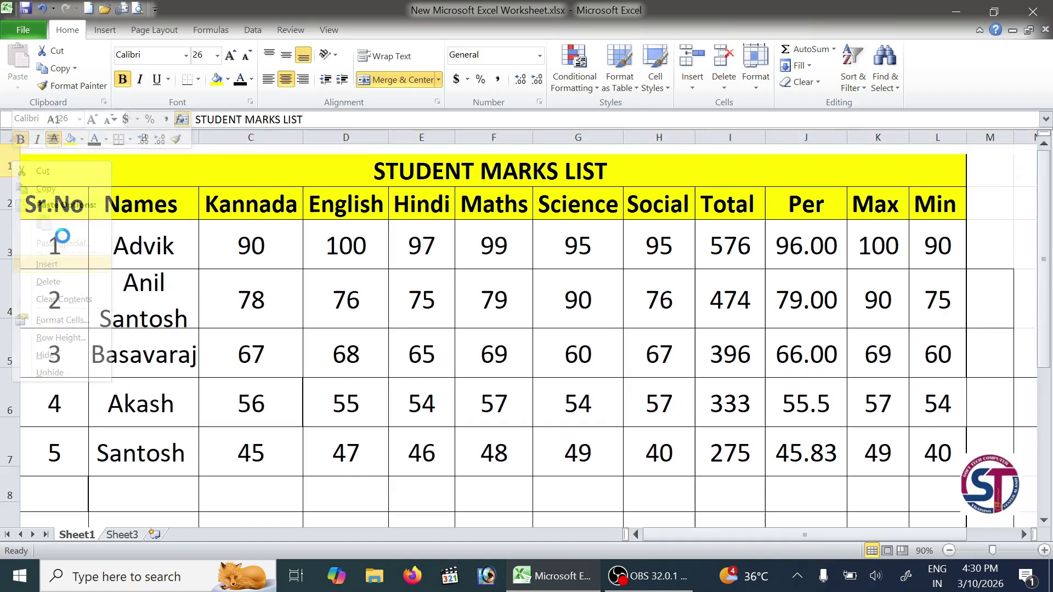
pyautogui.rightClick(15, 155)
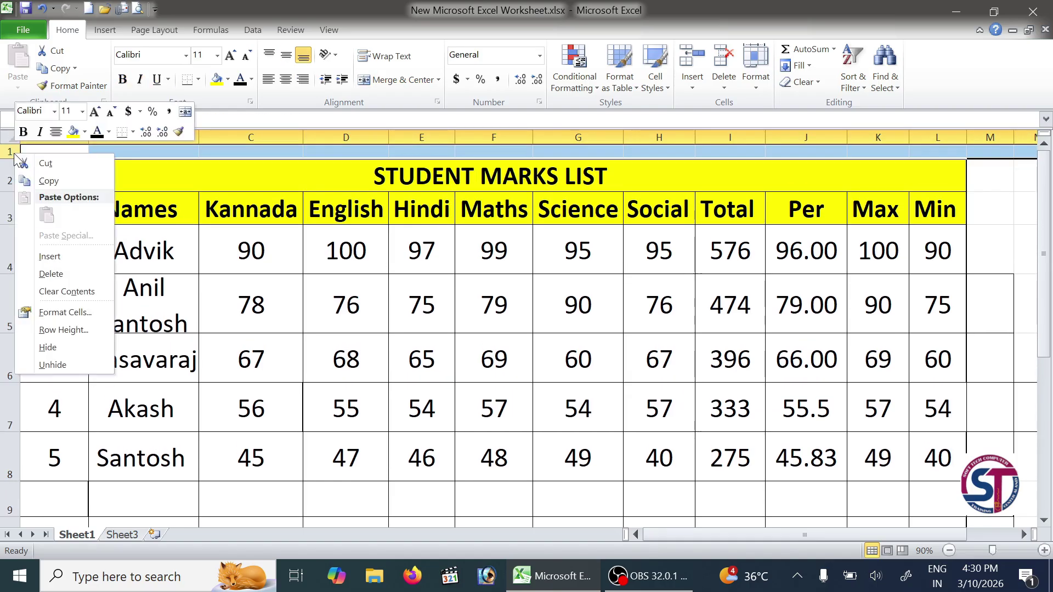
pyautogui.click(7, 158)
pyautogui.moveTo(6, 162); pyautogui.dragTo(12, 211)
pyautogui.click(134, 185)
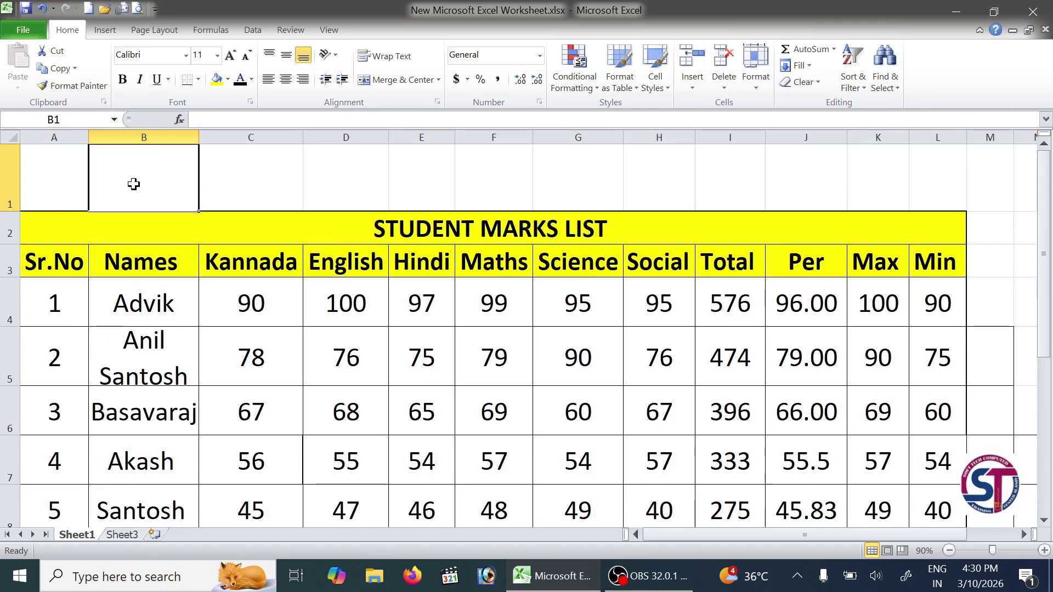
# Go through the separate cells A1 to H1 of the new blank row one by one
pyautogui.click(51, 176)
pyautogui.click(113, 176)
pyautogui.click(250, 176)
pyautogui.click(346, 178)
pyautogui.click(427, 180)
pyautogui.click(494, 182)
pyautogui.click(572, 183)
pyautogui.click(662, 183)
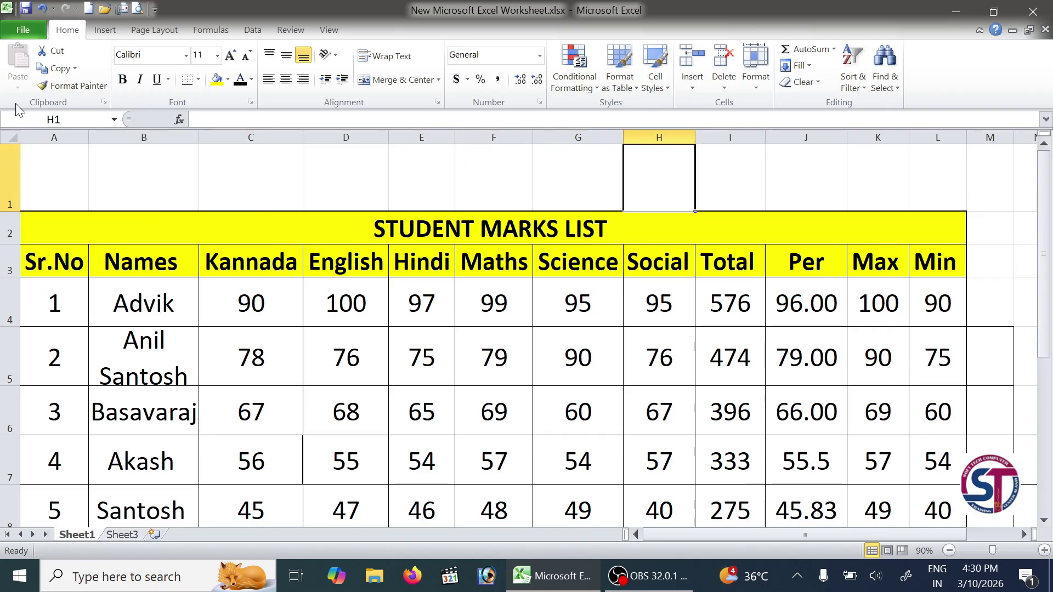
pyautogui.rightClick(4, 170)
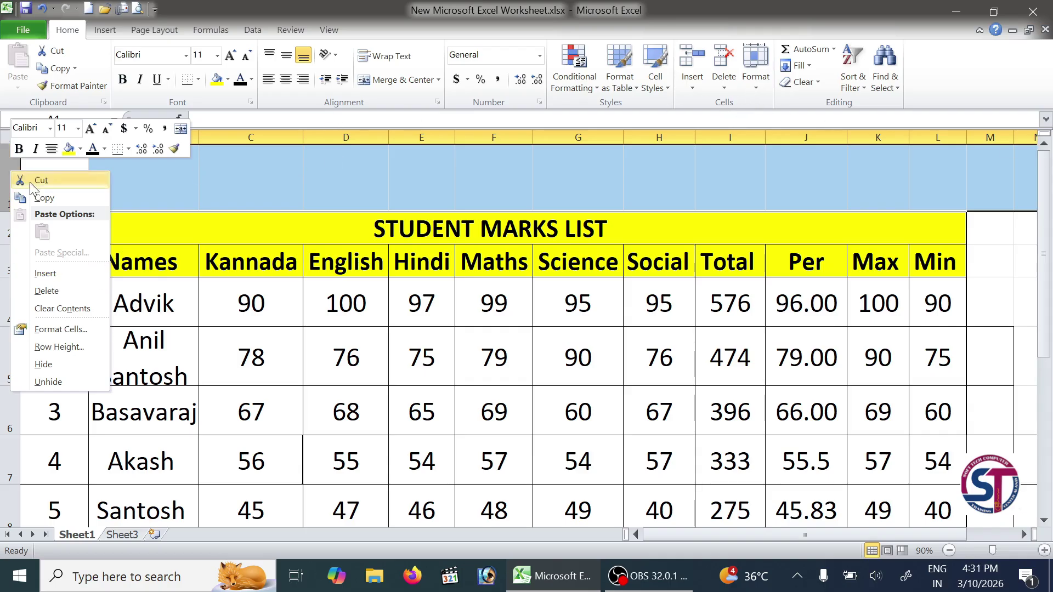
pyautogui.click(181, 176)
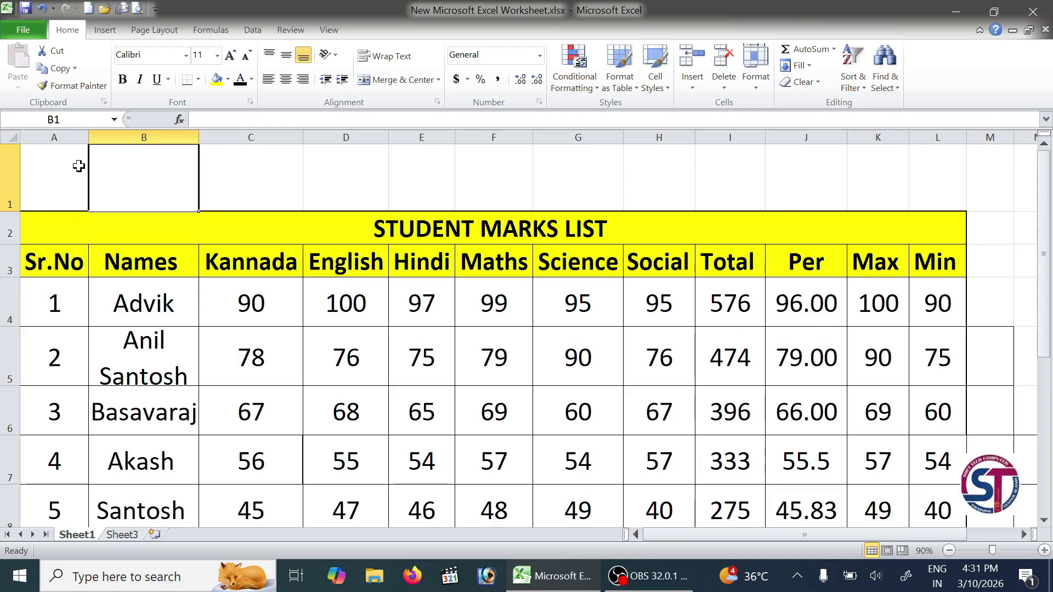
pyautogui.rightClick(11, 170)
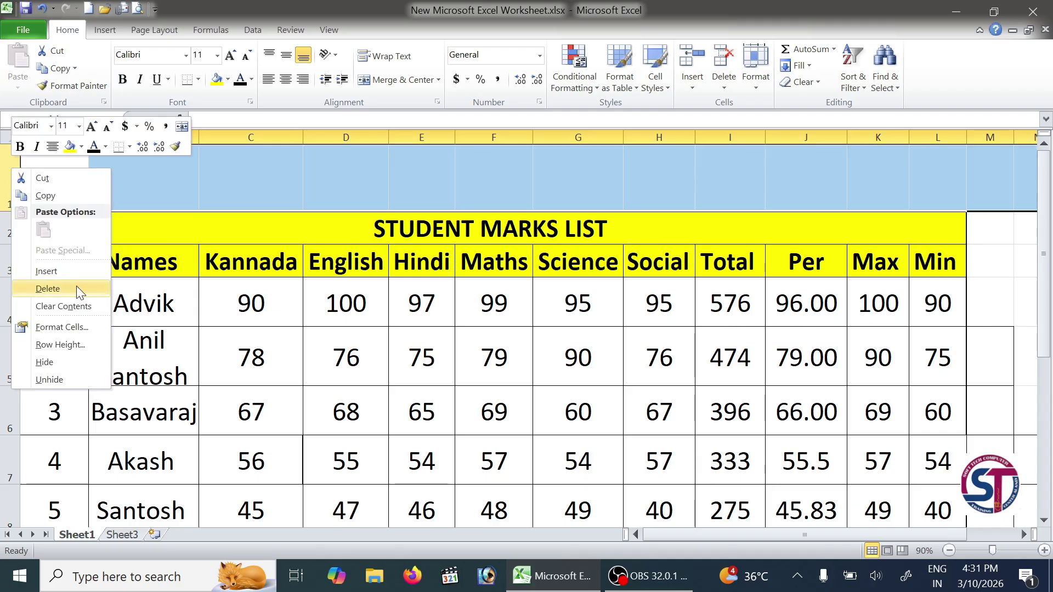
pyautogui.press('Escape')
# Merge and center A1:L1 above the title and enter the heading "CLASS I" in it
pyautogui.moveTo(71, 178); pyautogui.dragTo(925, 175)
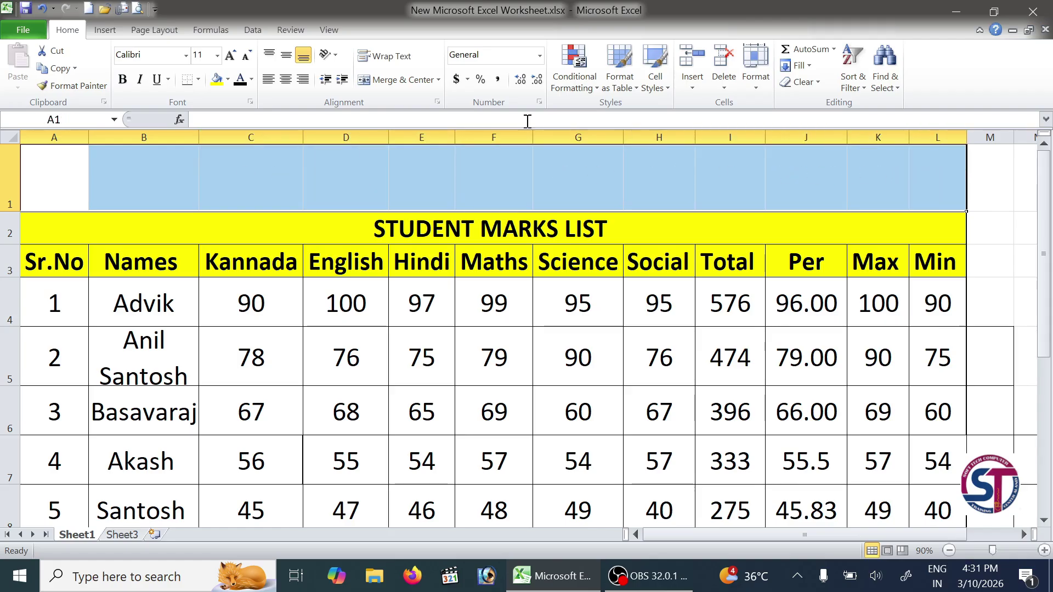
pyautogui.click(403, 82)
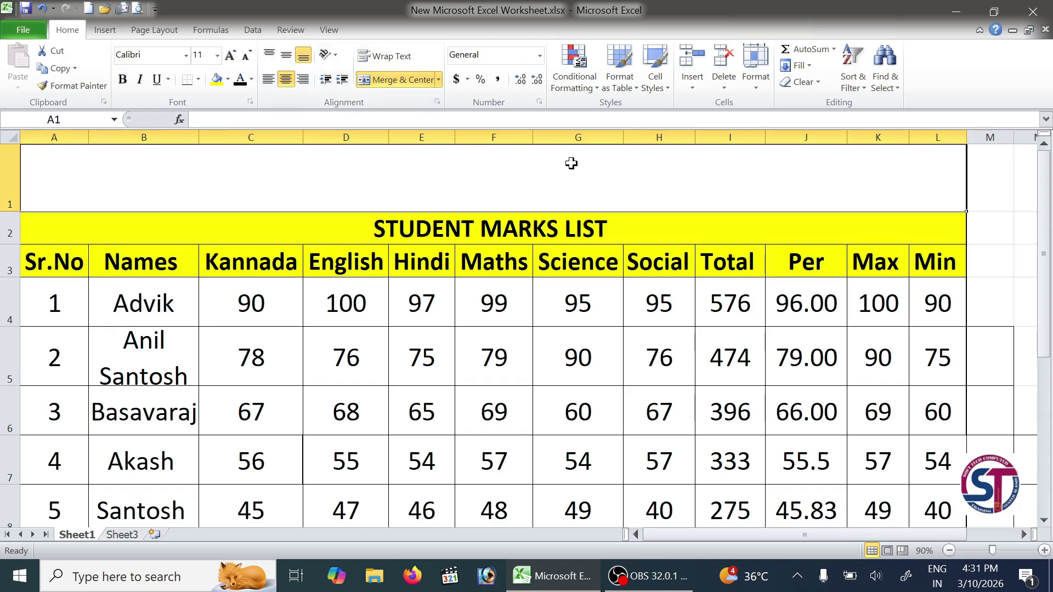
pyautogui.write('clas')
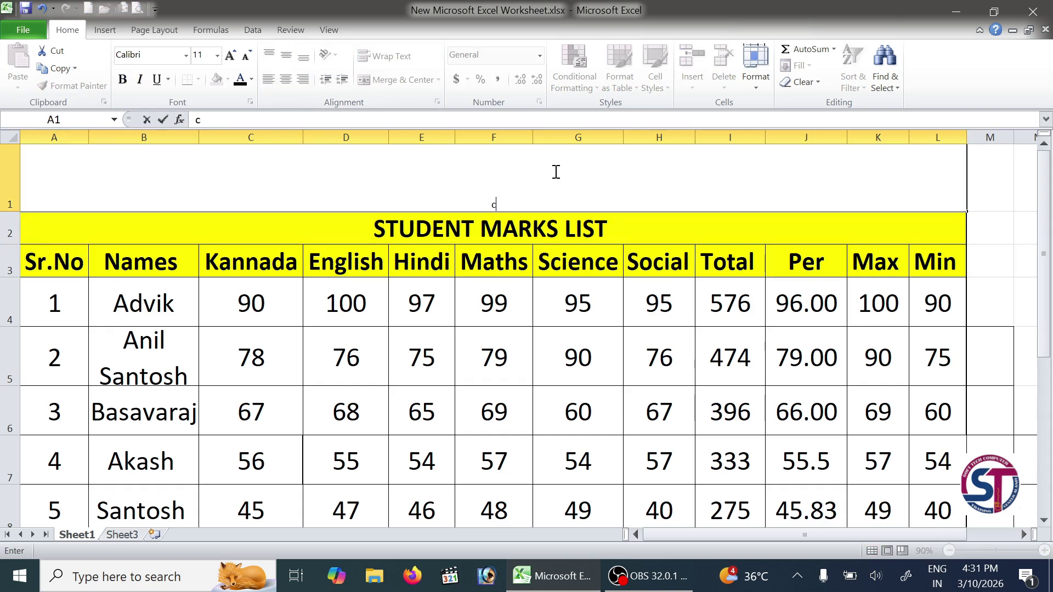
pyautogui.press('BackSpace')
pyautogui.press('BackSpace')
pyautogui.press('BackSpace')
pyautogui.write('LASS I')
pyautogui.click(513, 301)
pyautogui.click(531, 176)
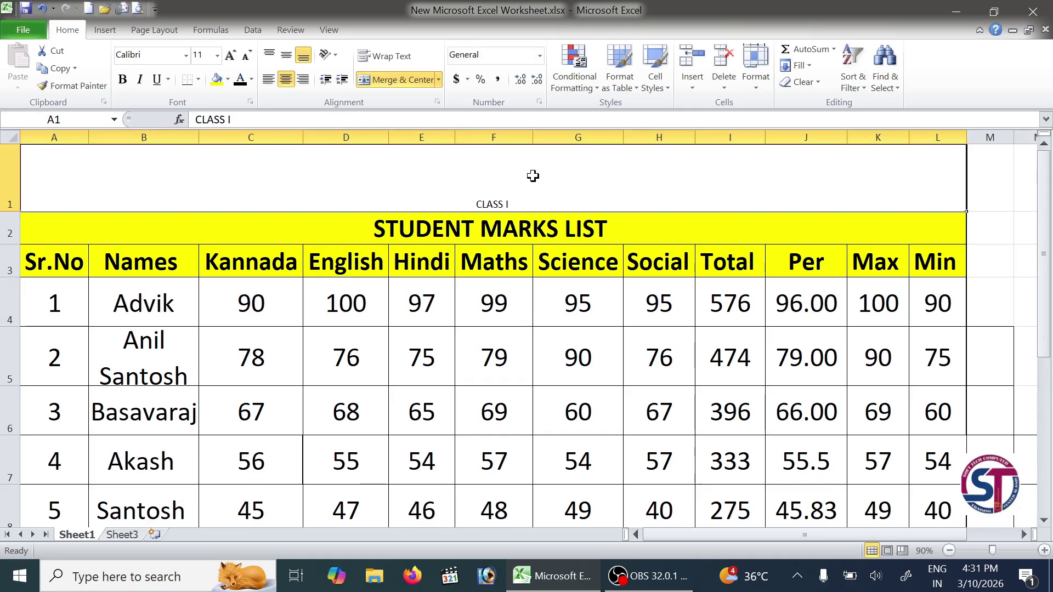
pyautogui.click(446, 231)
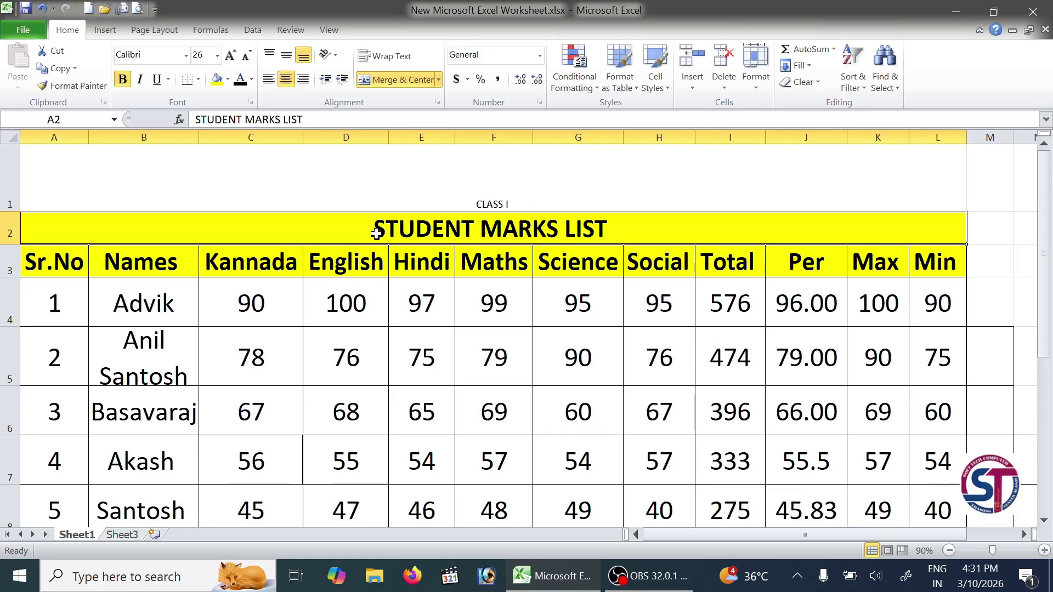
# Copy the STUDENT MARKS LIST title's formatting onto the CLASS I heading with Format Painter and middle-align the heading vertically
pyautogui.click(440, 177)
pyautogui.click(422, 229)
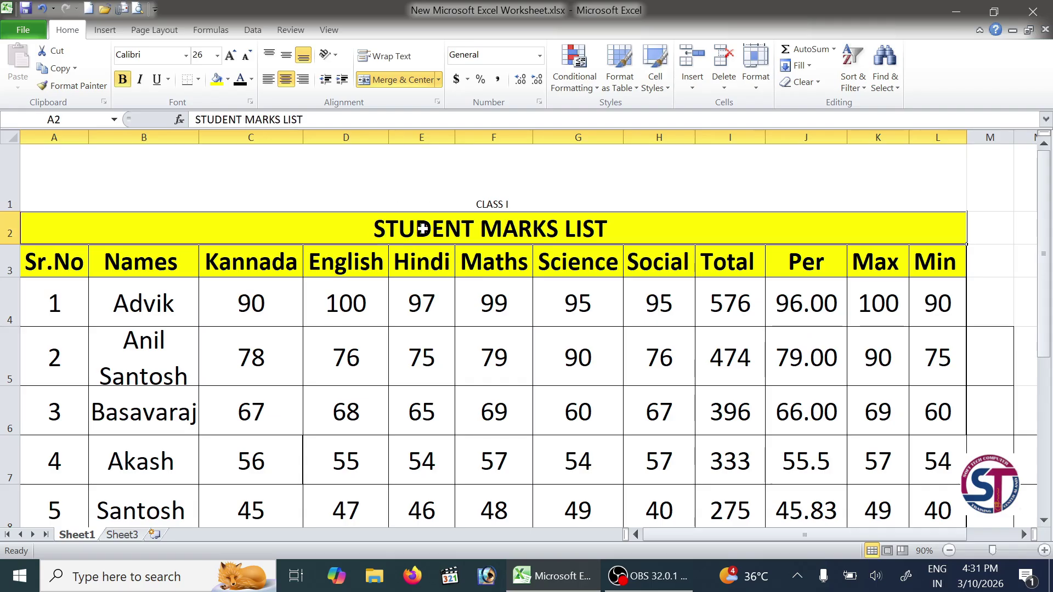
pyautogui.click(71, 86)
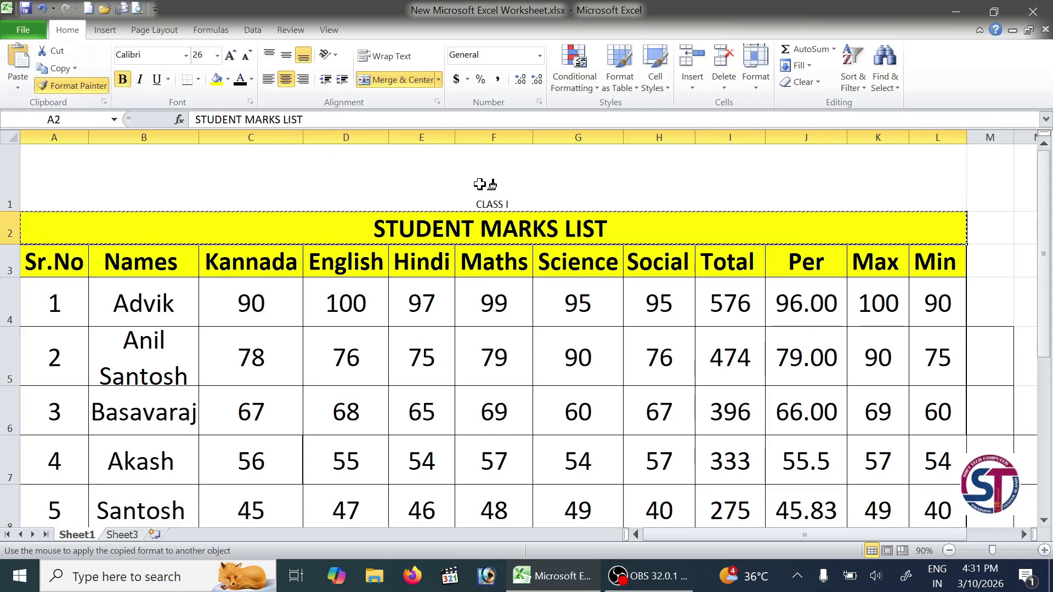
pyautogui.click(487, 178)
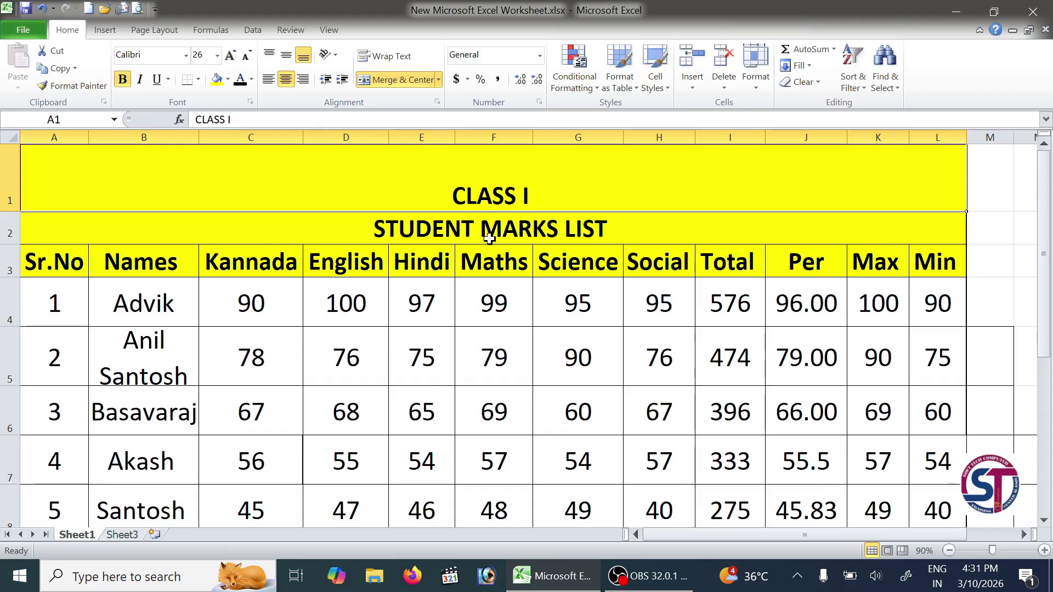
pyautogui.click(286, 56)
pyautogui.click(493, 258)
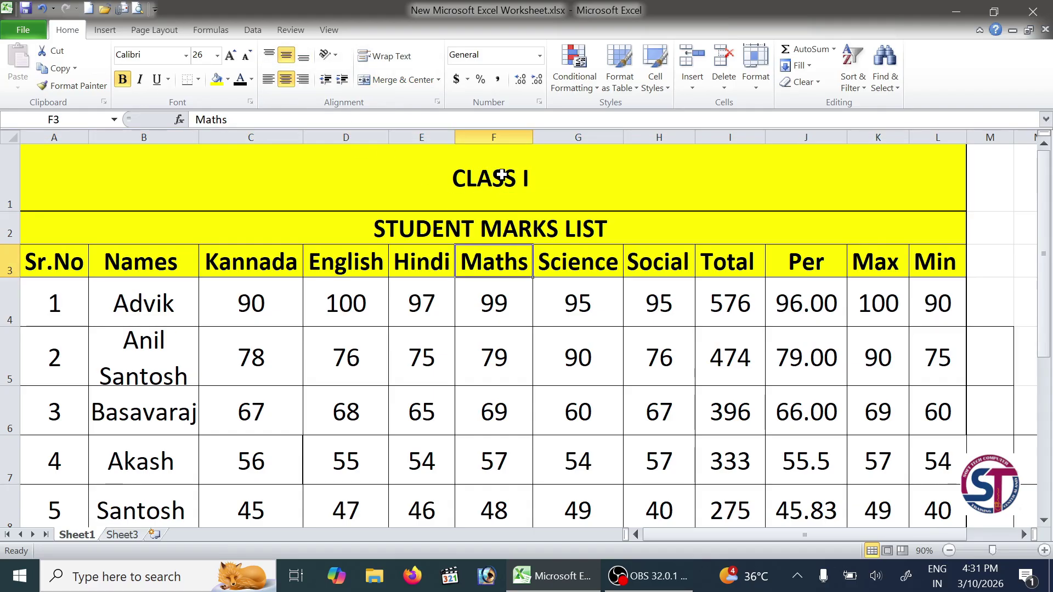
# Apply Merge Across to the empty block A16:L18 below the red Student Marks List heading
pyautogui.scroll(-3, 570, 291)
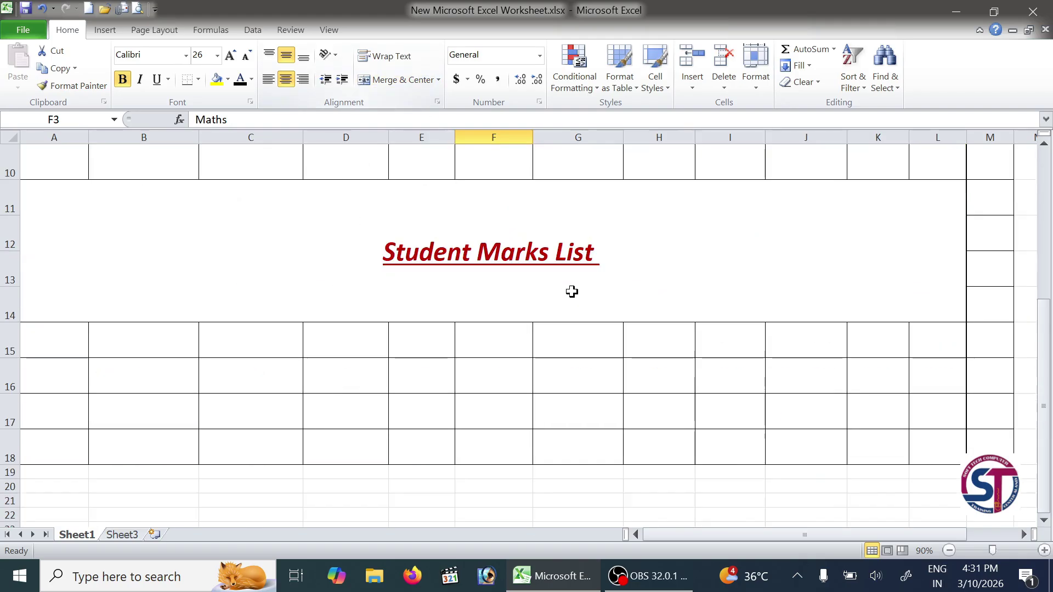
pyautogui.scroll(-1, 525, 303)
pyautogui.scroll(1, 416, 370)
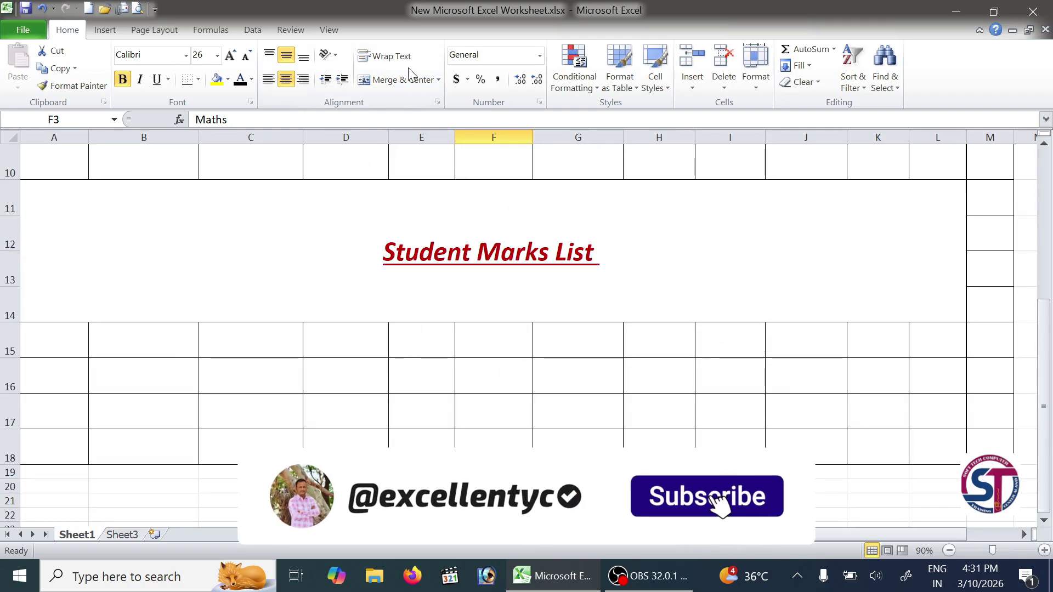
pyautogui.click(439, 79)
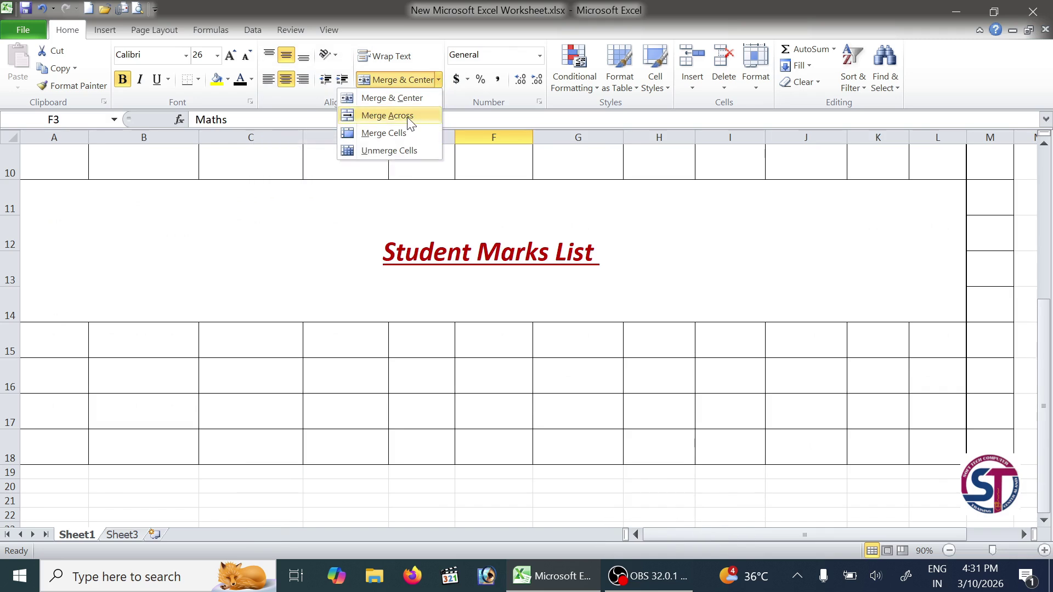
pyautogui.click(410, 114)
pyautogui.moveTo(57, 379); pyautogui.dragTo(945, 452)
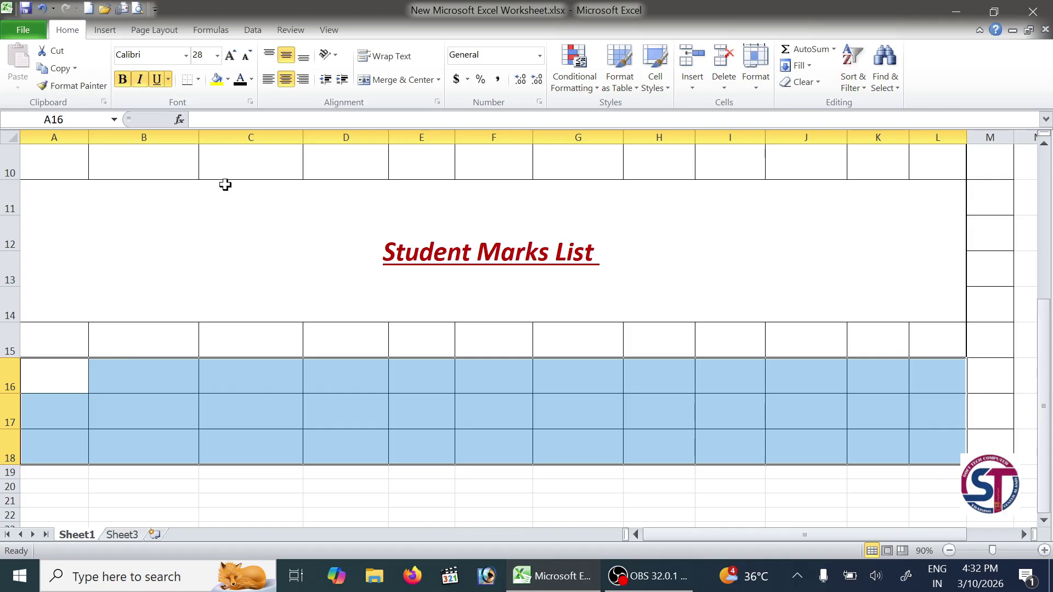
pyautogui.click(438, 79)
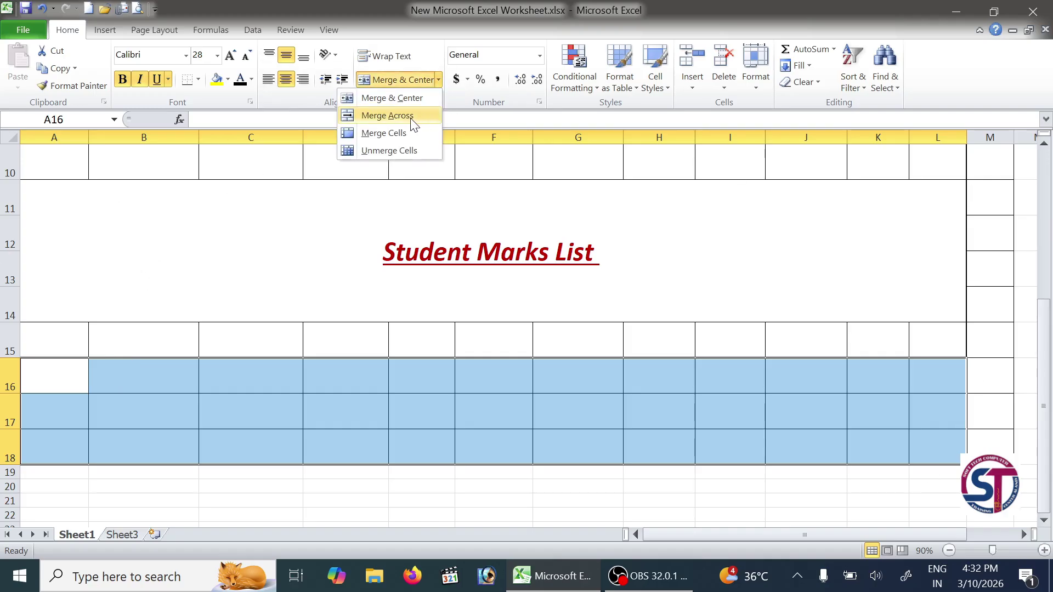
pyautogui.click(412, 116)
# Go through the merged rows 16, 17 and 18 one by one and look over the merge options
pyautogui.click(485, 372)
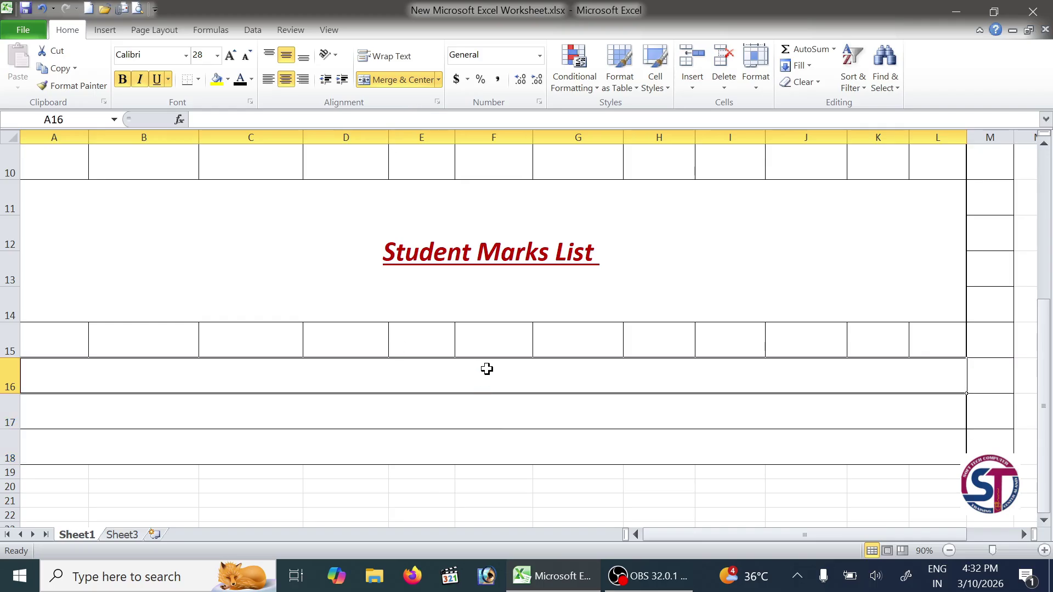
pyautogui.click(494, 418)
pyautogui.click(489, 441)
pyautogui.click(498, 371)
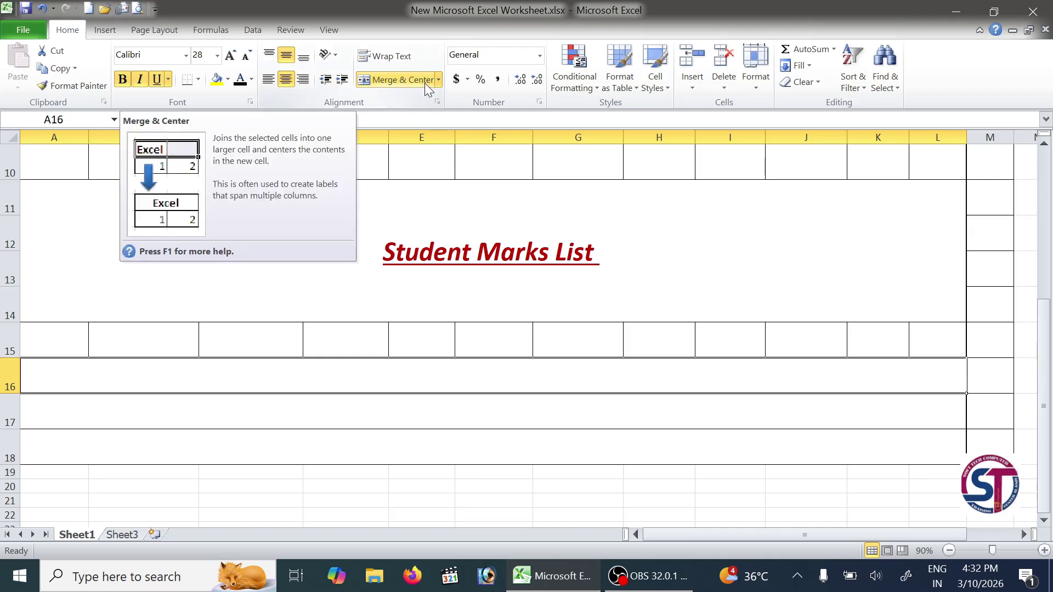
pyautogui.click(439, 81)
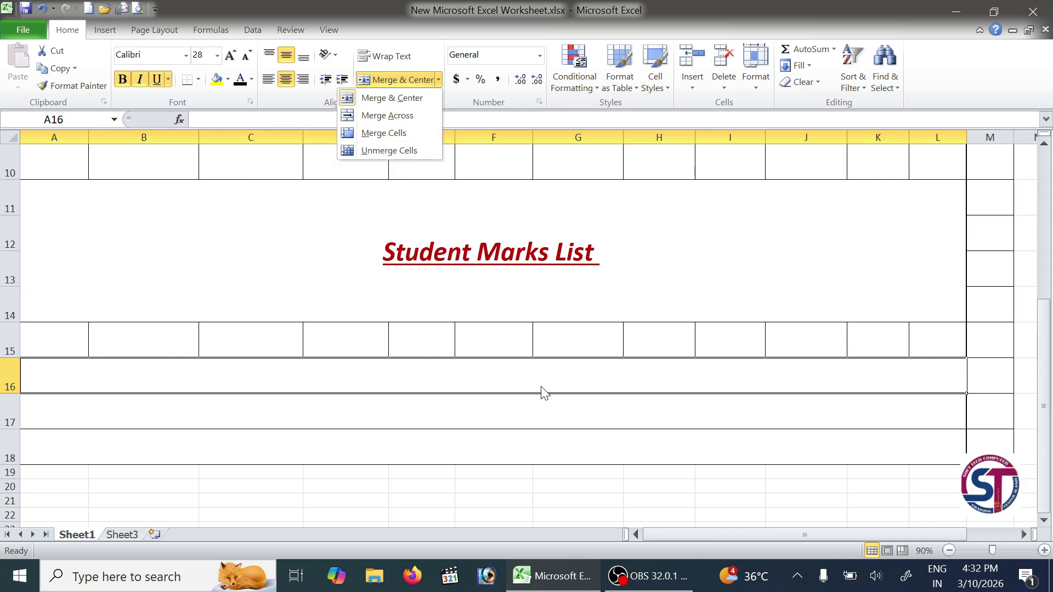
# Merge the cells C20:E22 below the table into one cell with Merge Cells
pyautogui.click(456, 338)
pyautogui.moveTo(361, 335); pyautogui.dragTo(578, 336)
pyautogui.moveTo(281, 483); pyautogui.dragTo(444, 511)
pyautogui.click(438, 80)
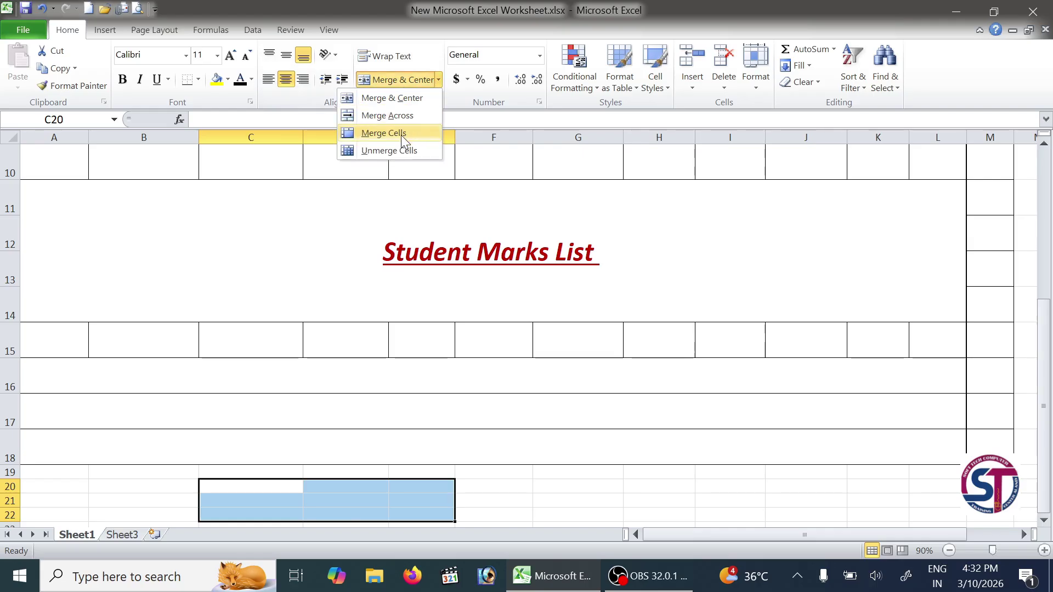
pyautogui.click(403, 134)
# Enter the sample text "AJDJ" in the merged cell C20:E22 and clear it again
pyautogui.scroll(-1, 376, 405)
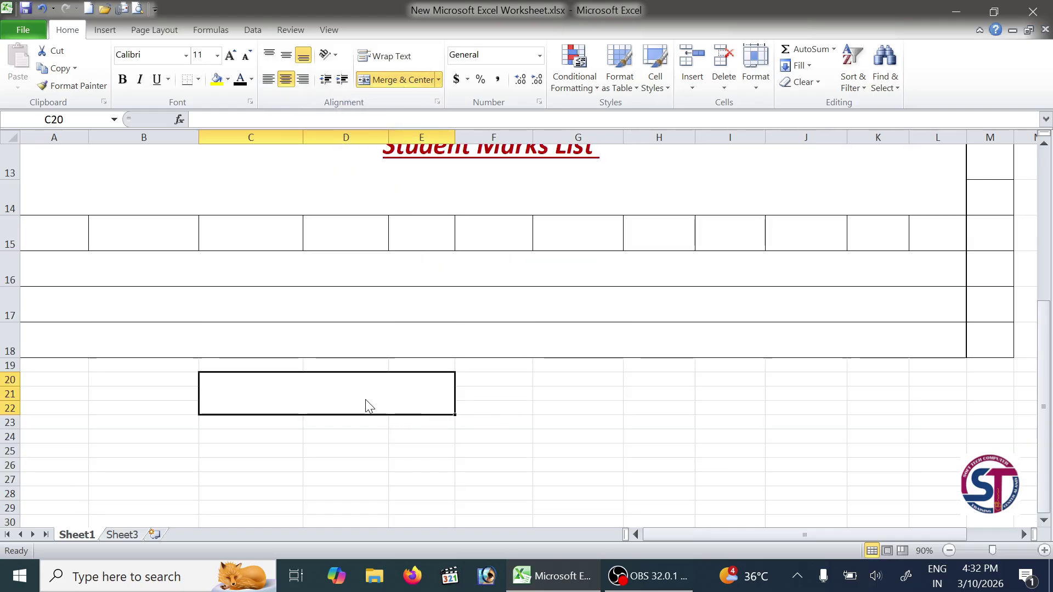
pyautogui.write('AJDJ')
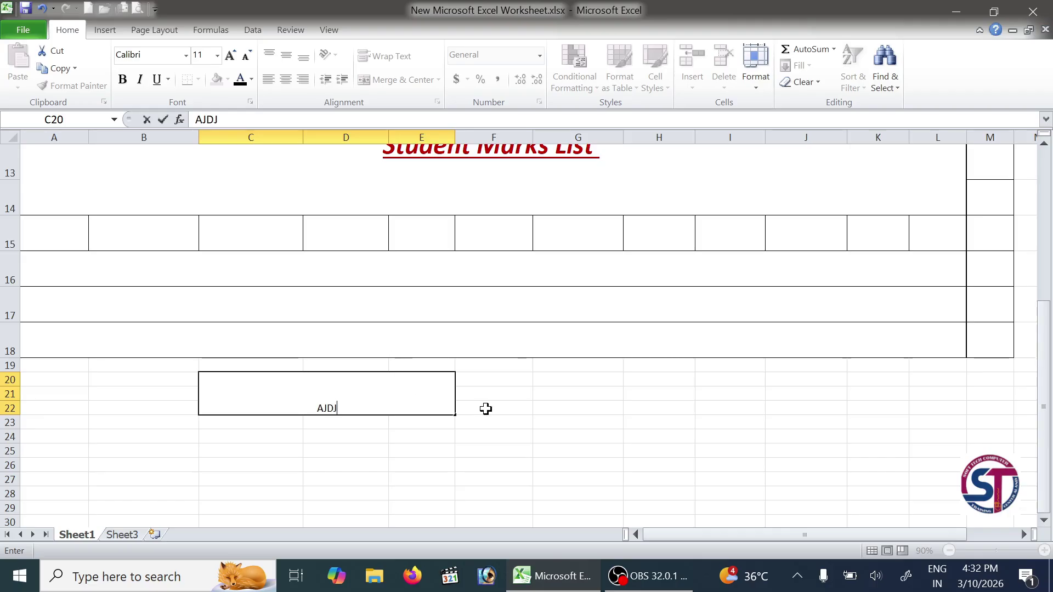
pyautogui.click(597, 418)
pyautogui.click(307, 404)
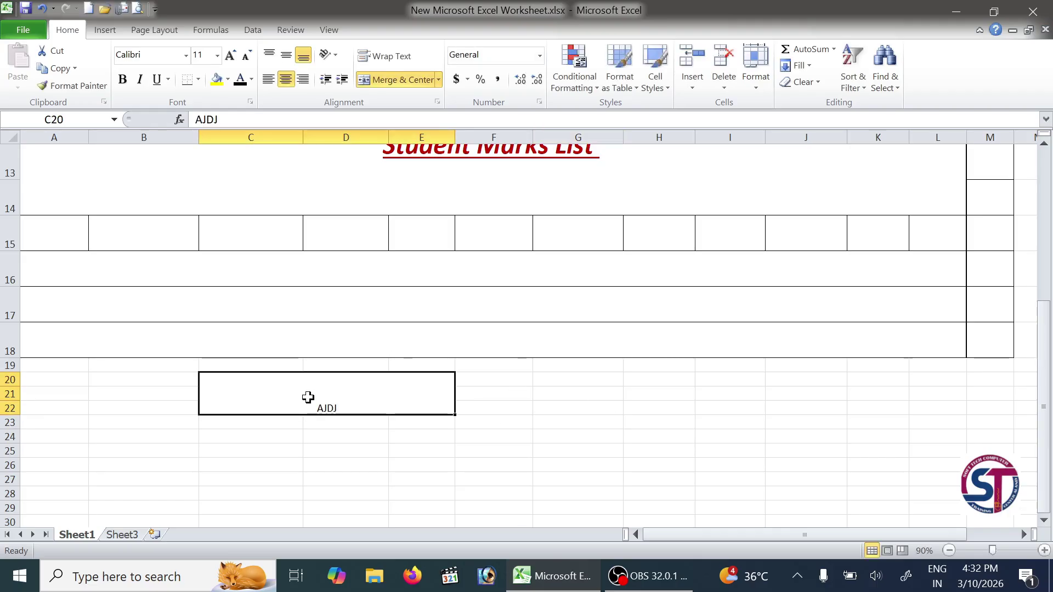
pyautogui.press('Delete')
# Unmerge the merged block C20:E22 back into separate cells
pyautogui.scroll(3, 517, 426)
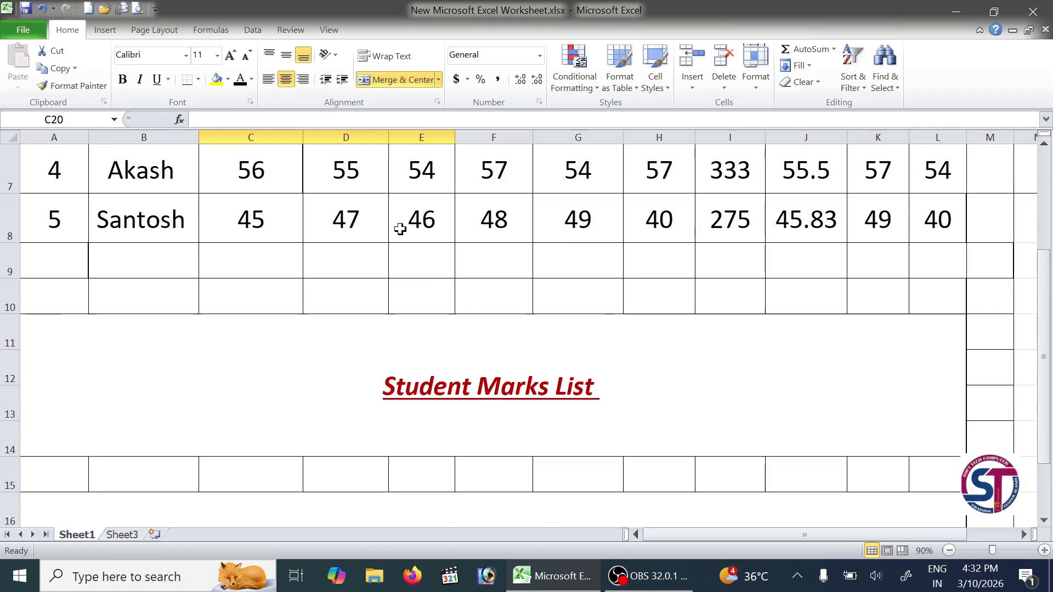
pyautogui.scroll(-2, 416, 219)
pyautogui.click(438, 80)
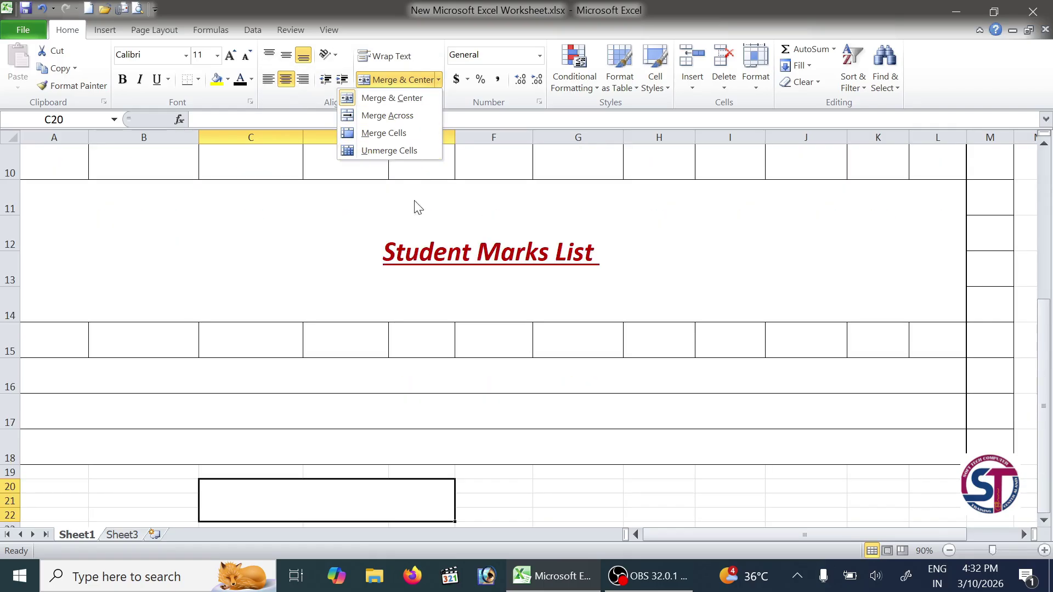
pyautogui.click(415, 150)
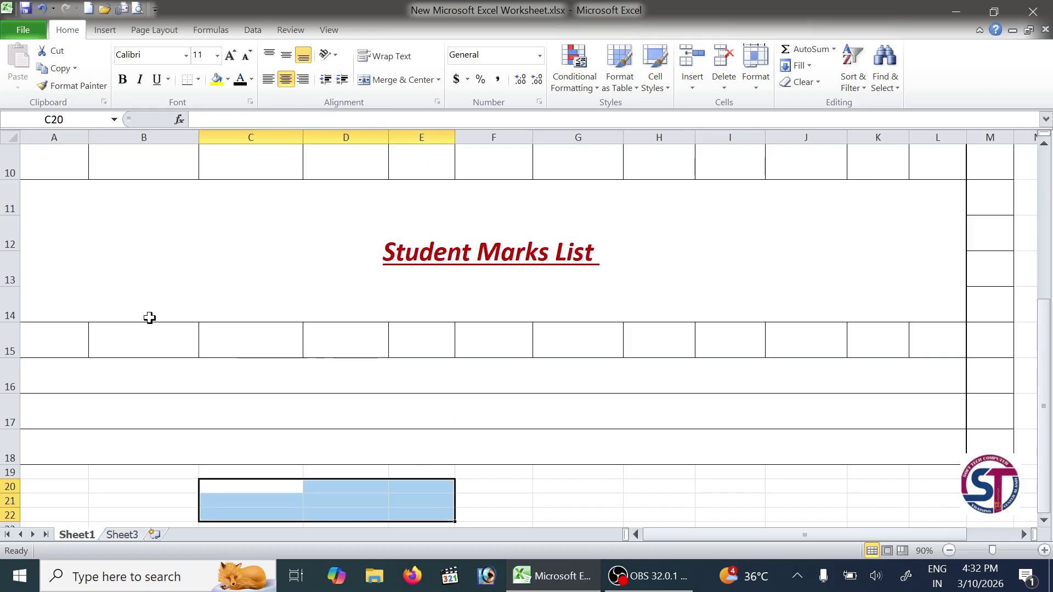
# Select the merged rows A16:L18 and unmerge them into separate cells
pyautogui.click(474, 386)
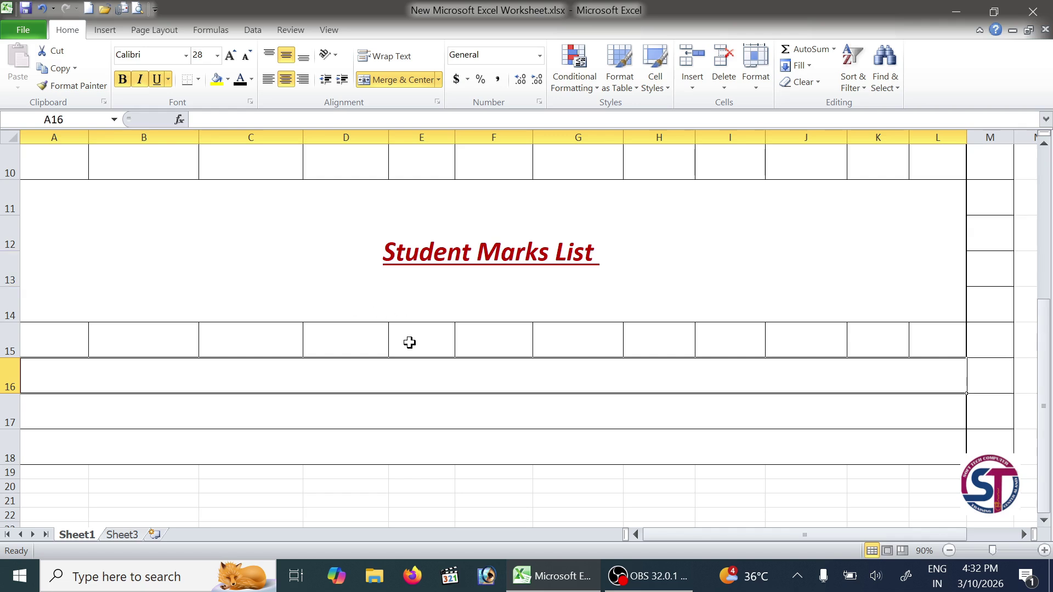
pyautogui.moveTo(406, 370); pyautogui.dragTo(417, 447)
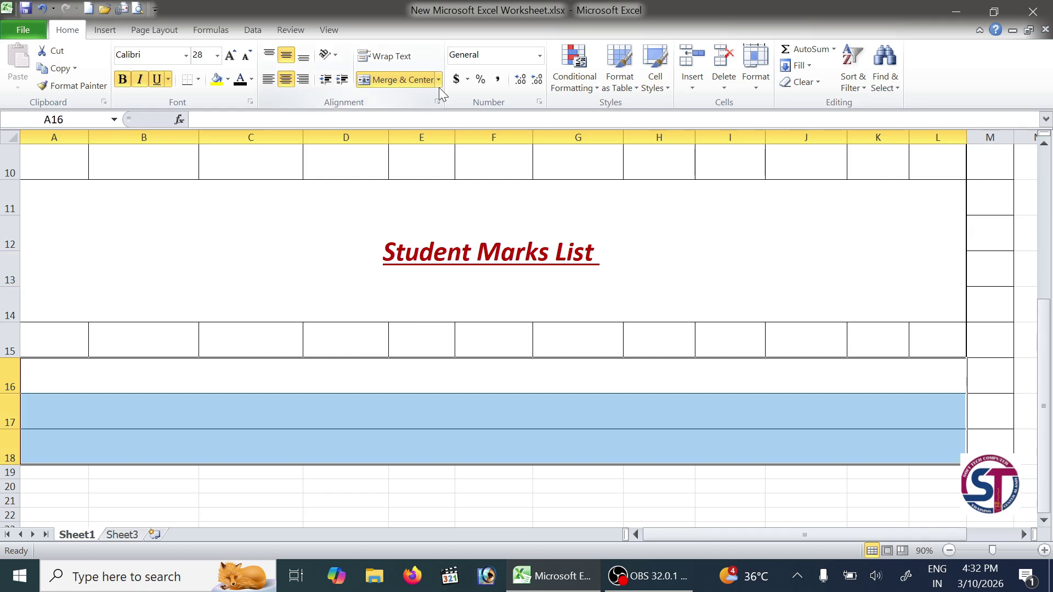
pyautogui.click(438, 80)
pyautogui.click(401, 152)
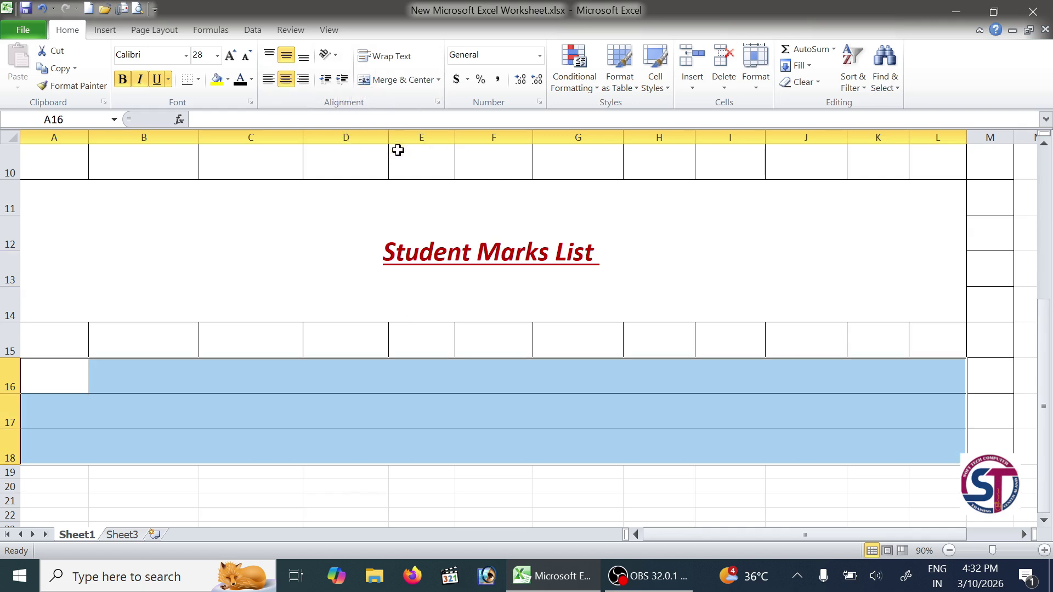